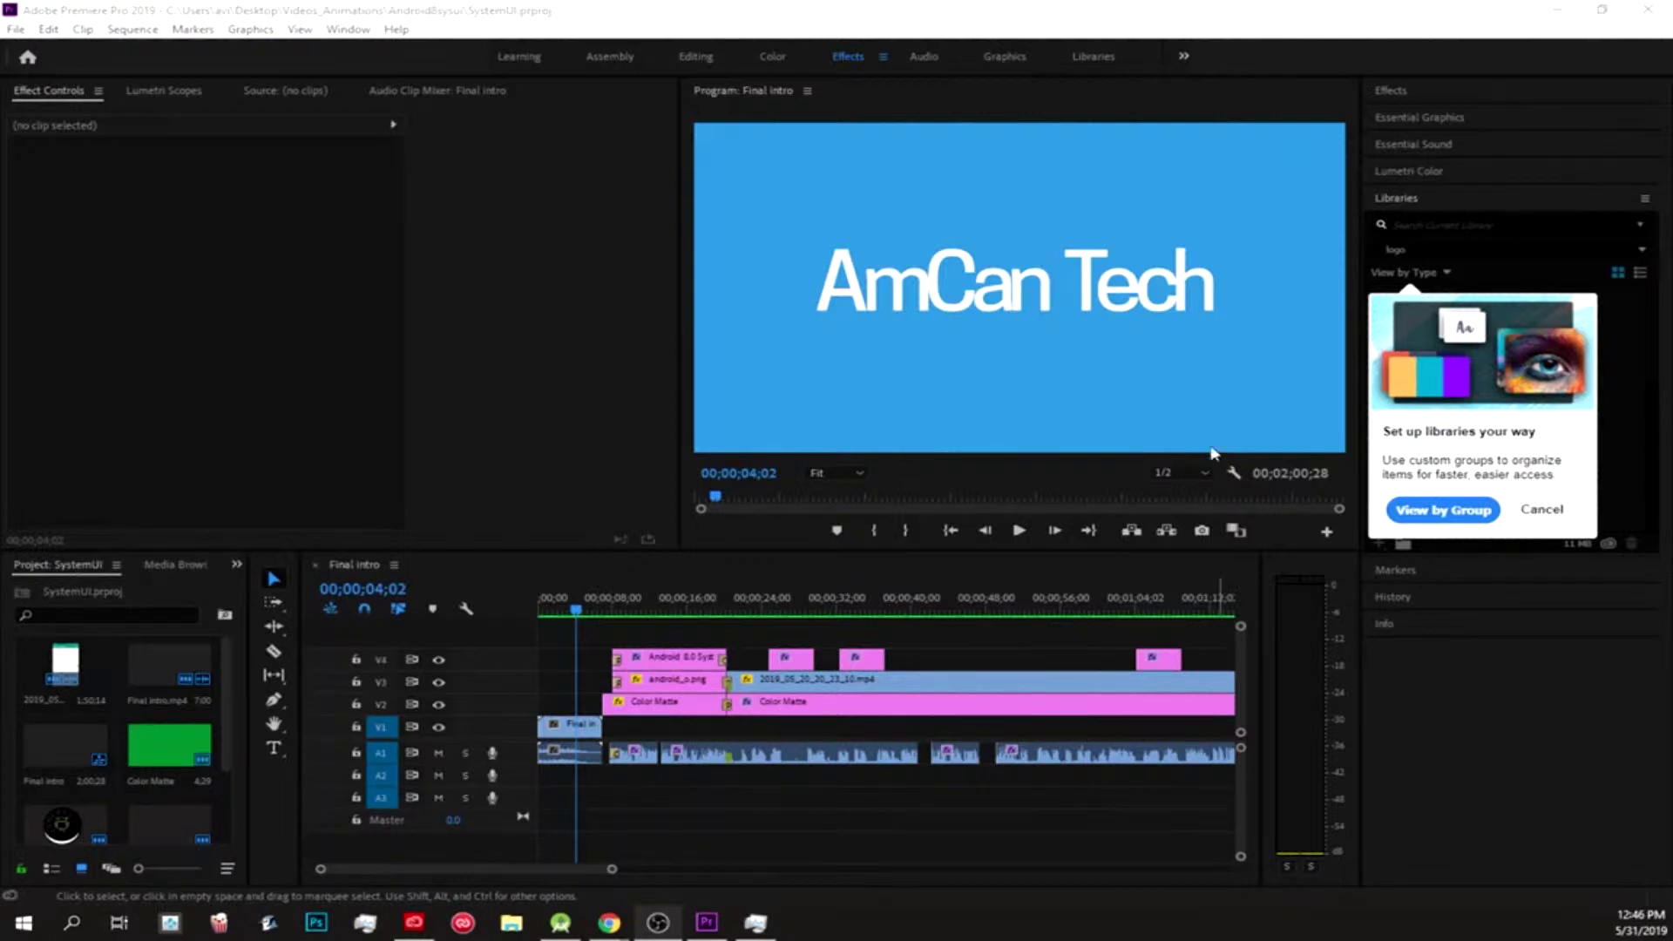
Scrub the playhead through the Final intro sequence to preview it, then return to its start
{"action": "left_click_drag", "start_coordinate": [574, 614], "coordinate": [888, 623]}
{"action": "left_click_drag", "start_coordinate": [776, 603], "coordinate": [525, 634]}
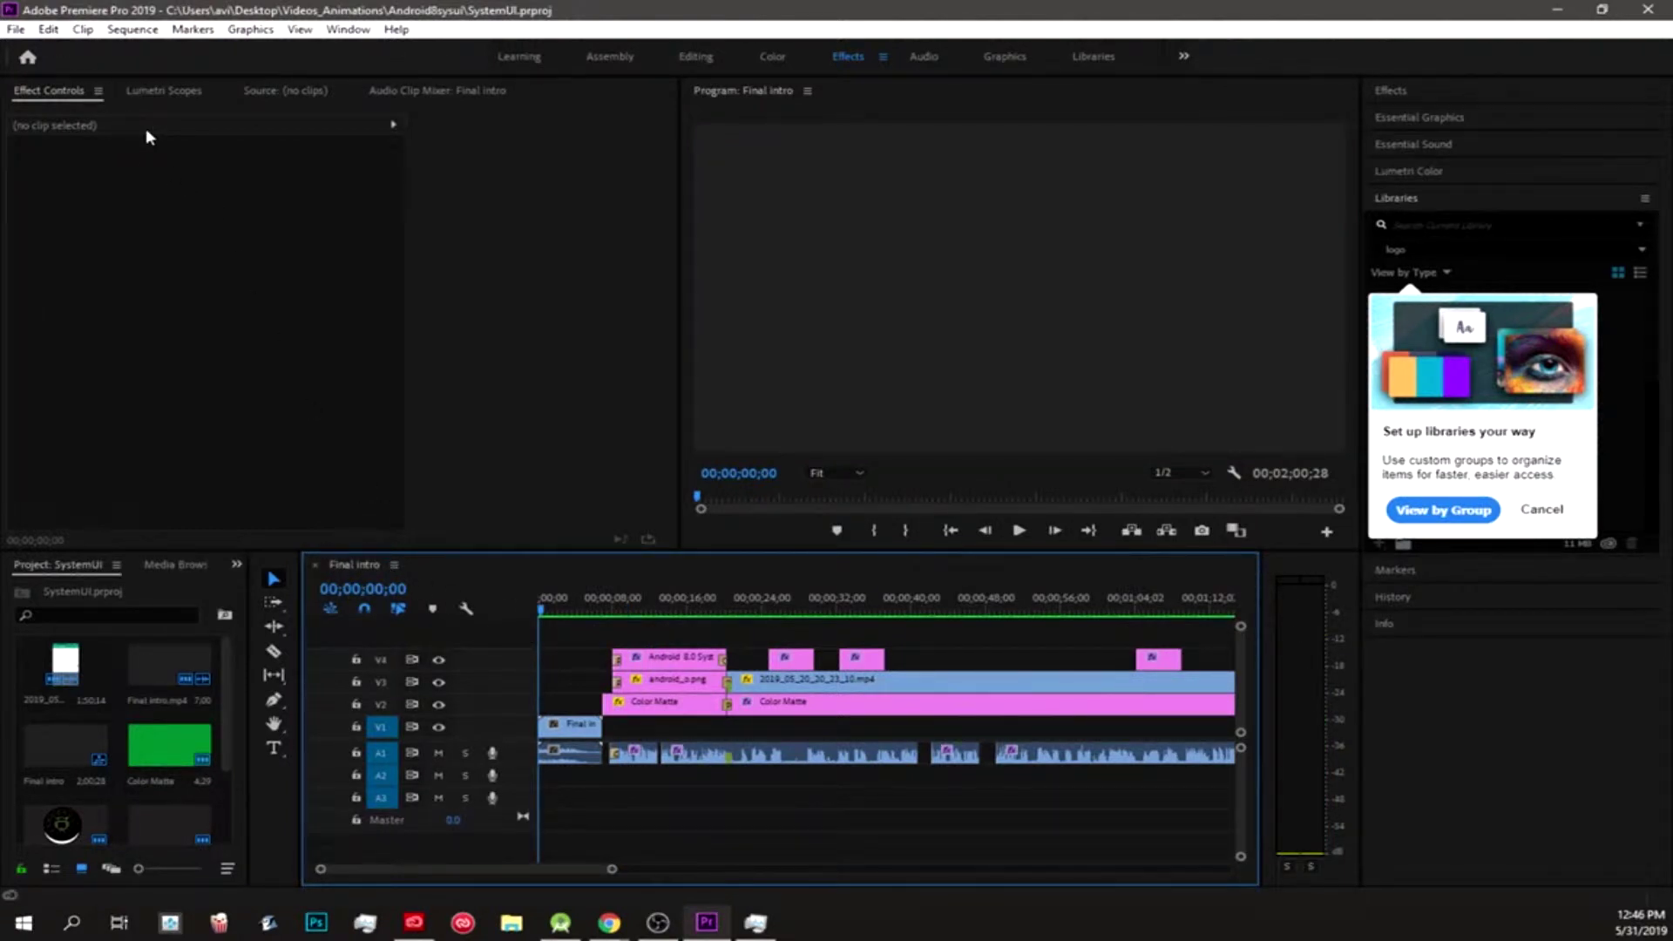
Create a new sequence named Sequence 02 using the DV - NTSC Standard 48kHz preset
{"action": "left_click", "coordinate": [16, 28]}
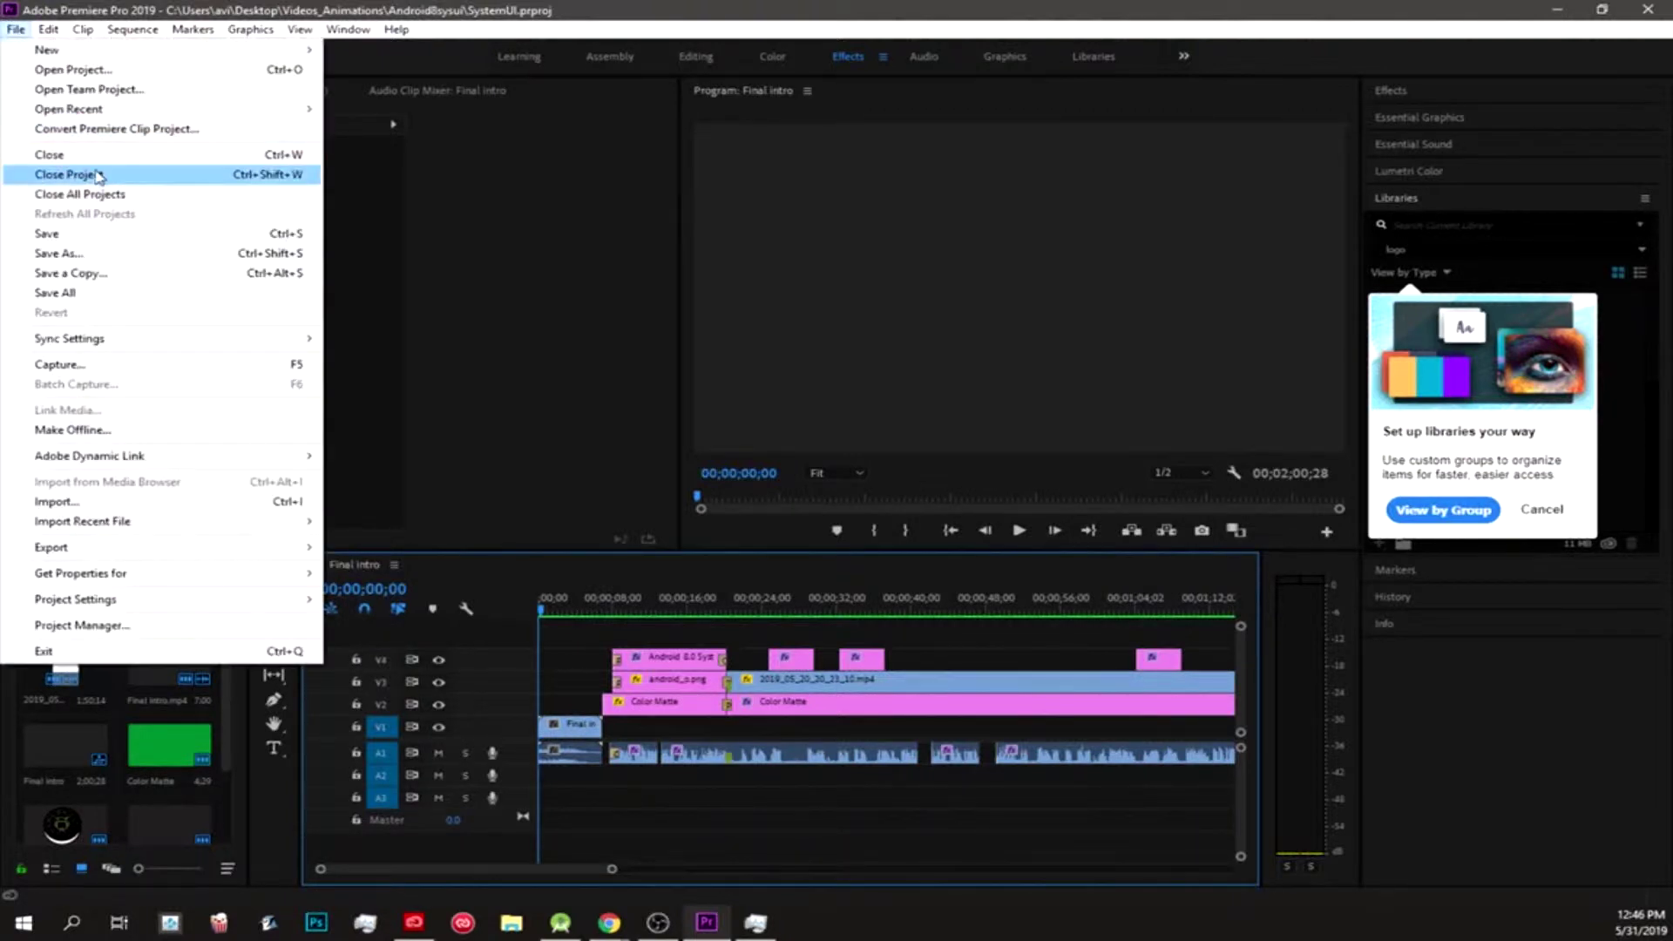
{"action": "mouse_move", "coordinate": [100, 50]}
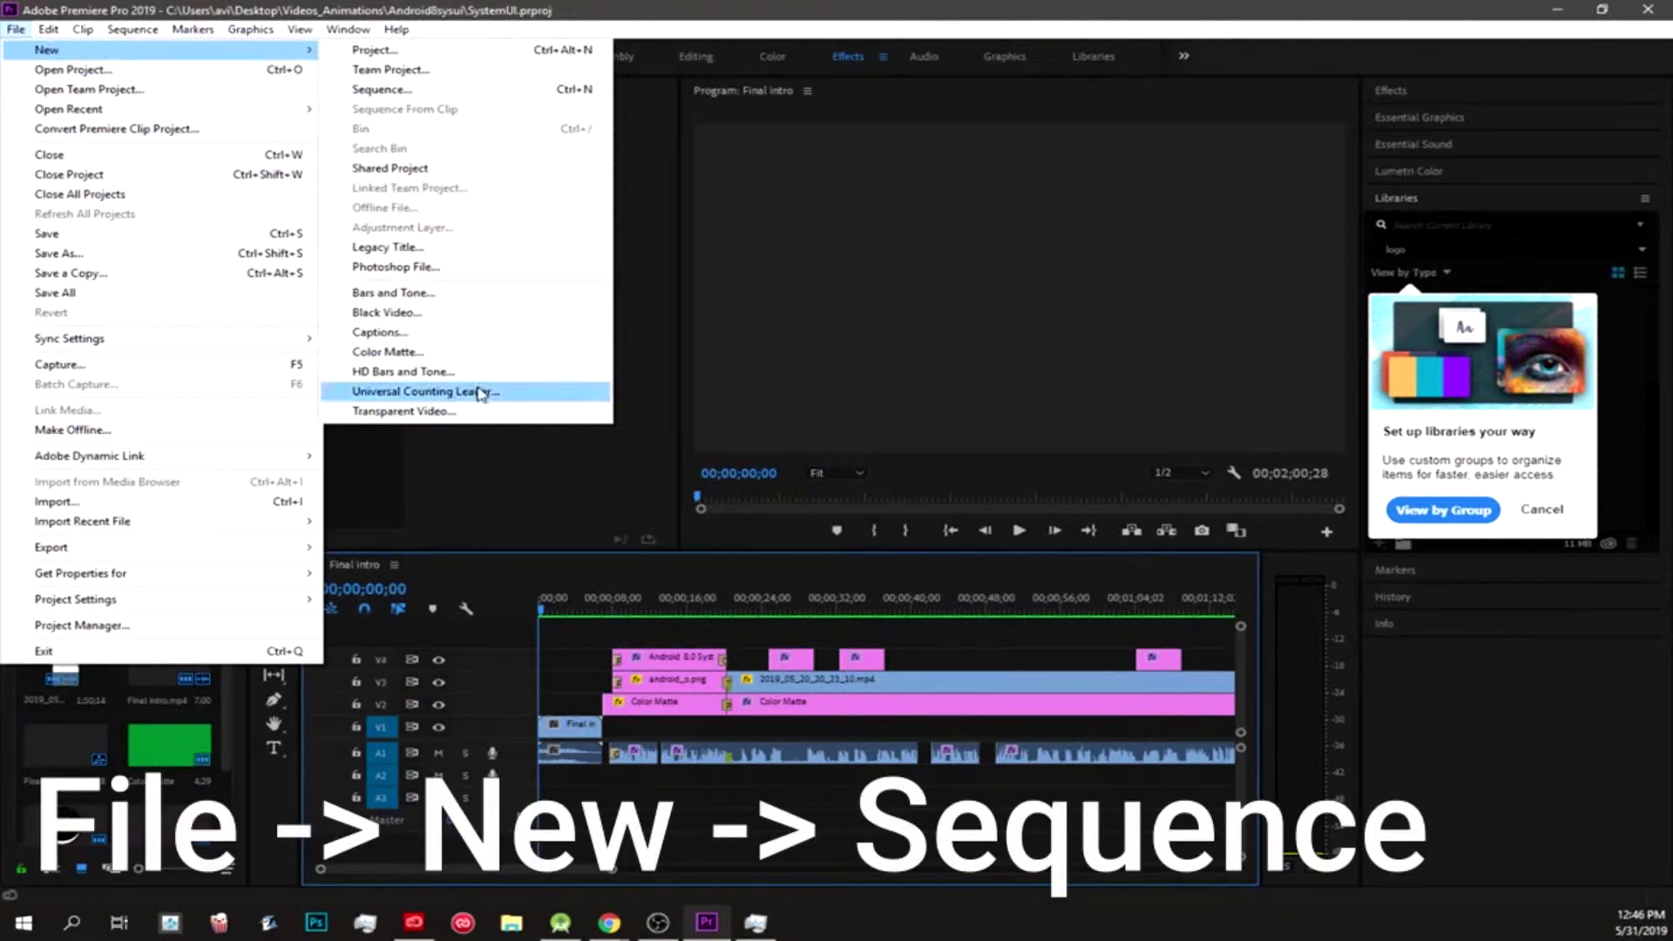
{"action": "left_click", "coordinate": [455, 552]}
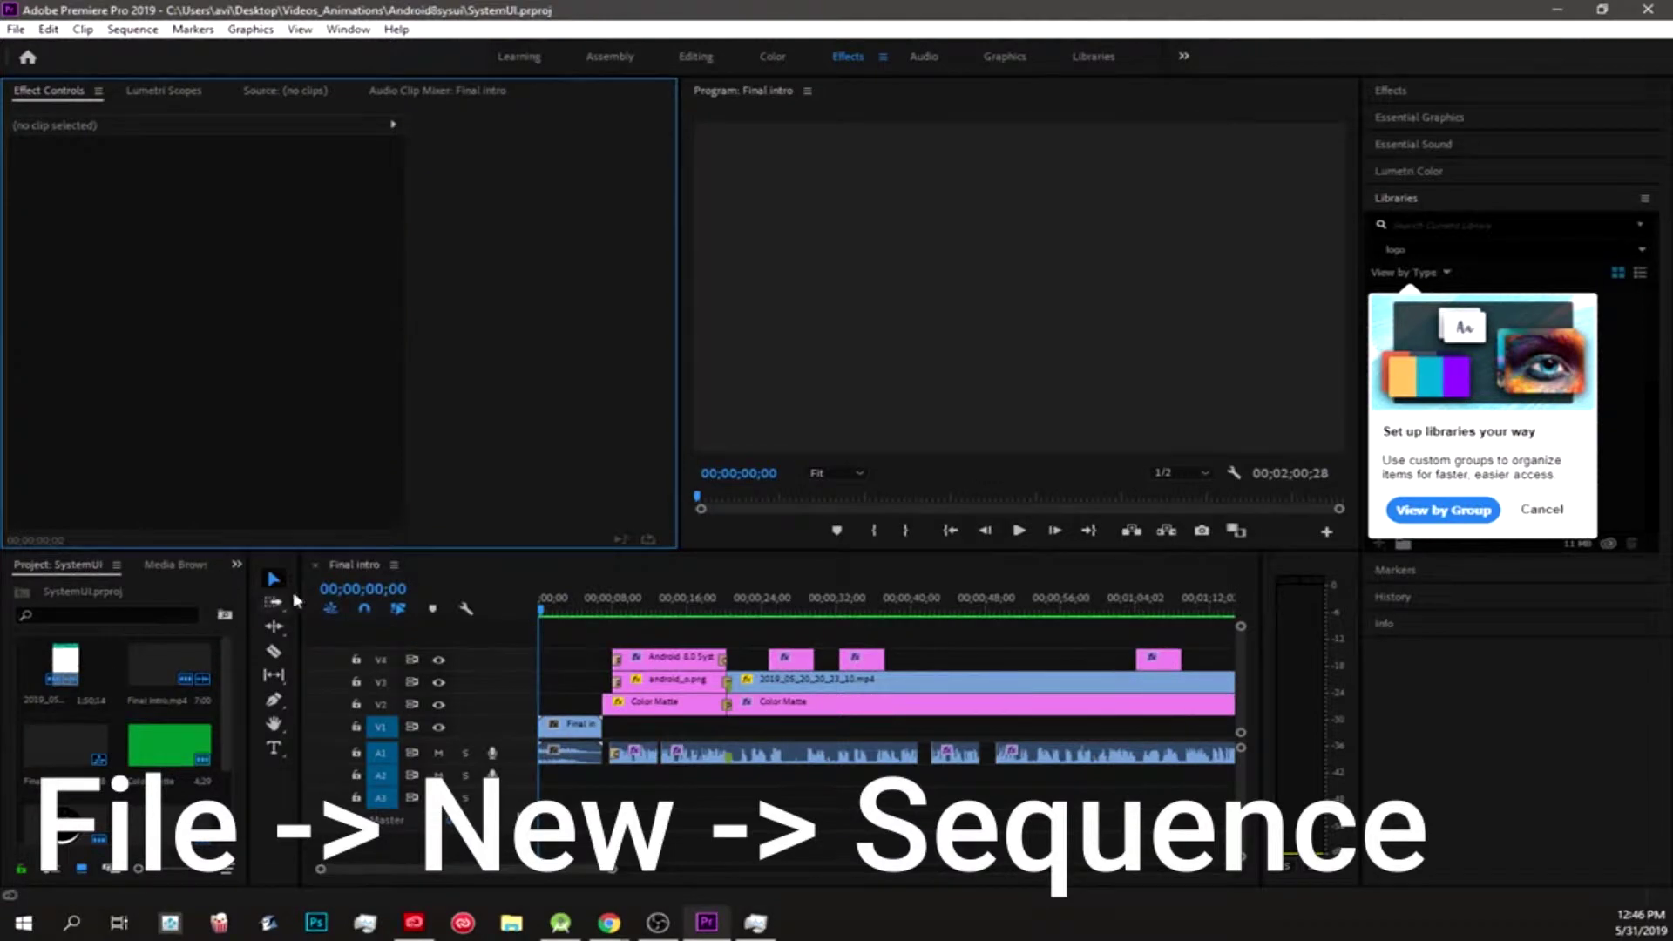
{"action": "right_click", "coordinate": [369, 564]}
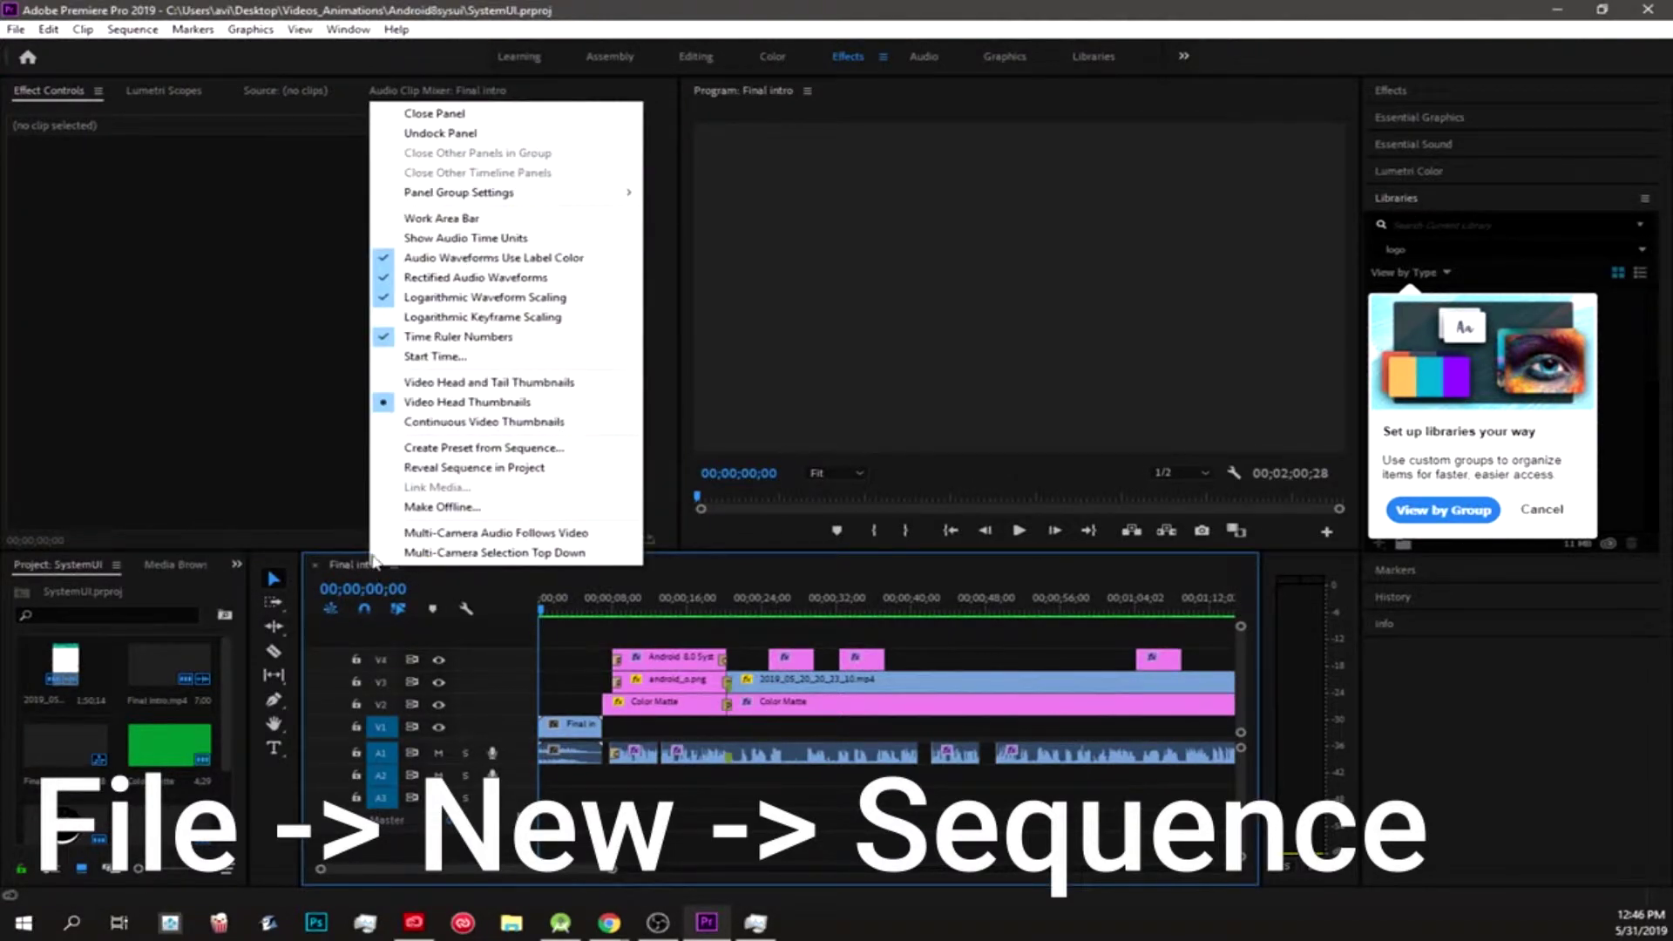
{"action": "left_click", "coordinate": [15, 32]}
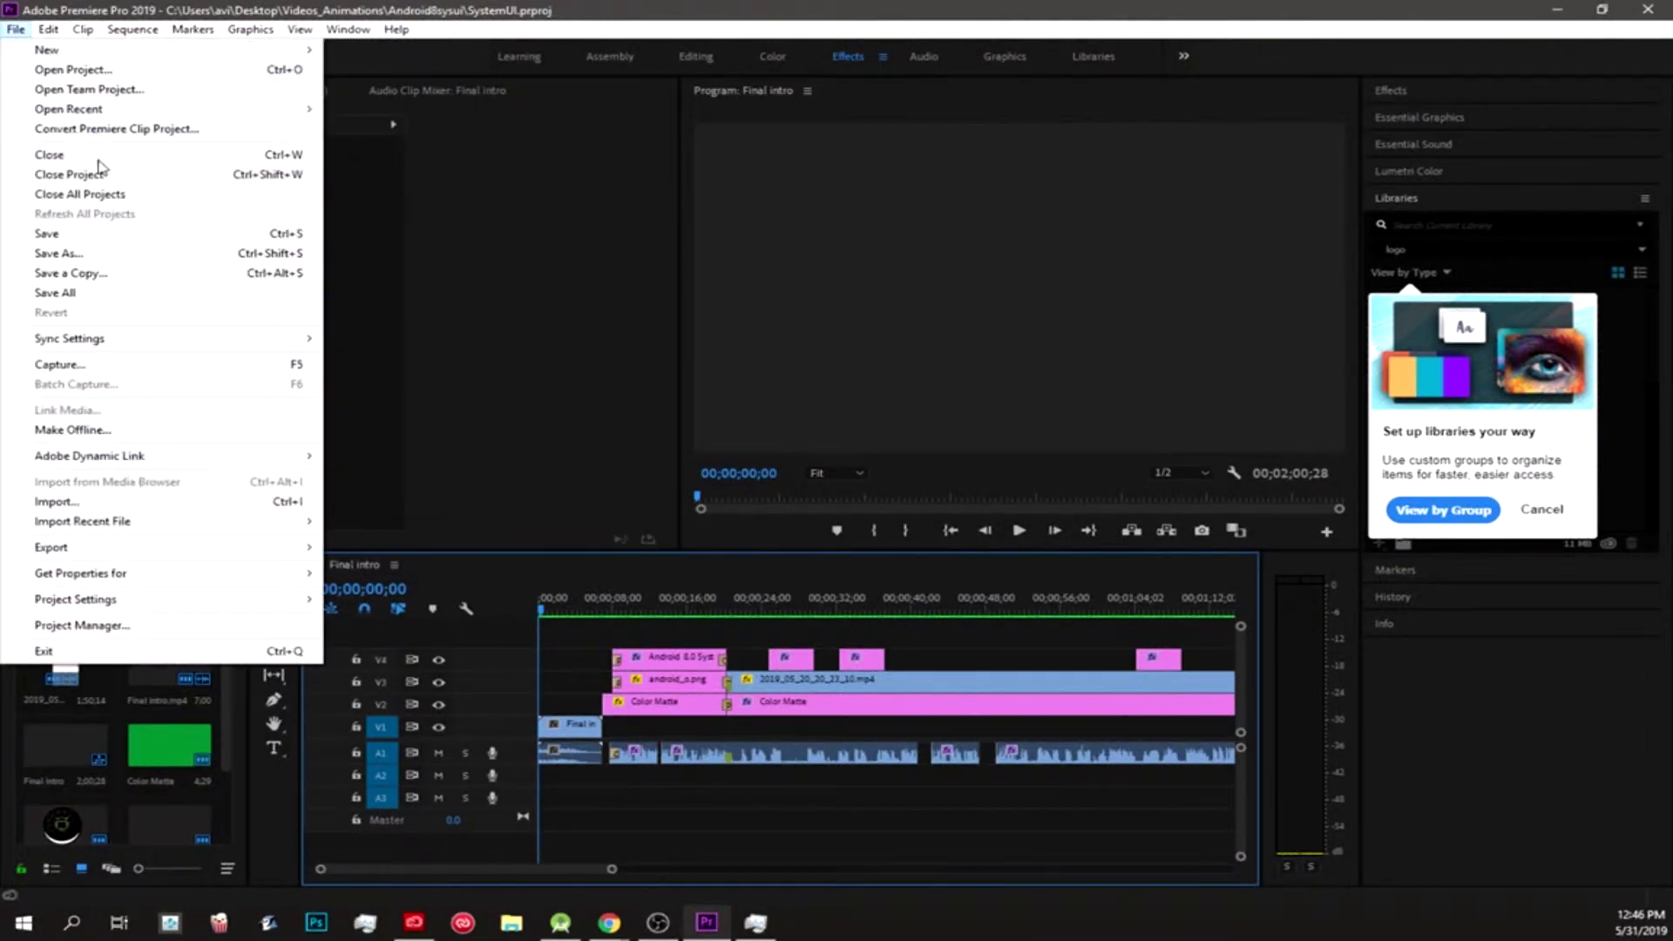
{"action": "mouse_move", "coordinate": [166, 52]}
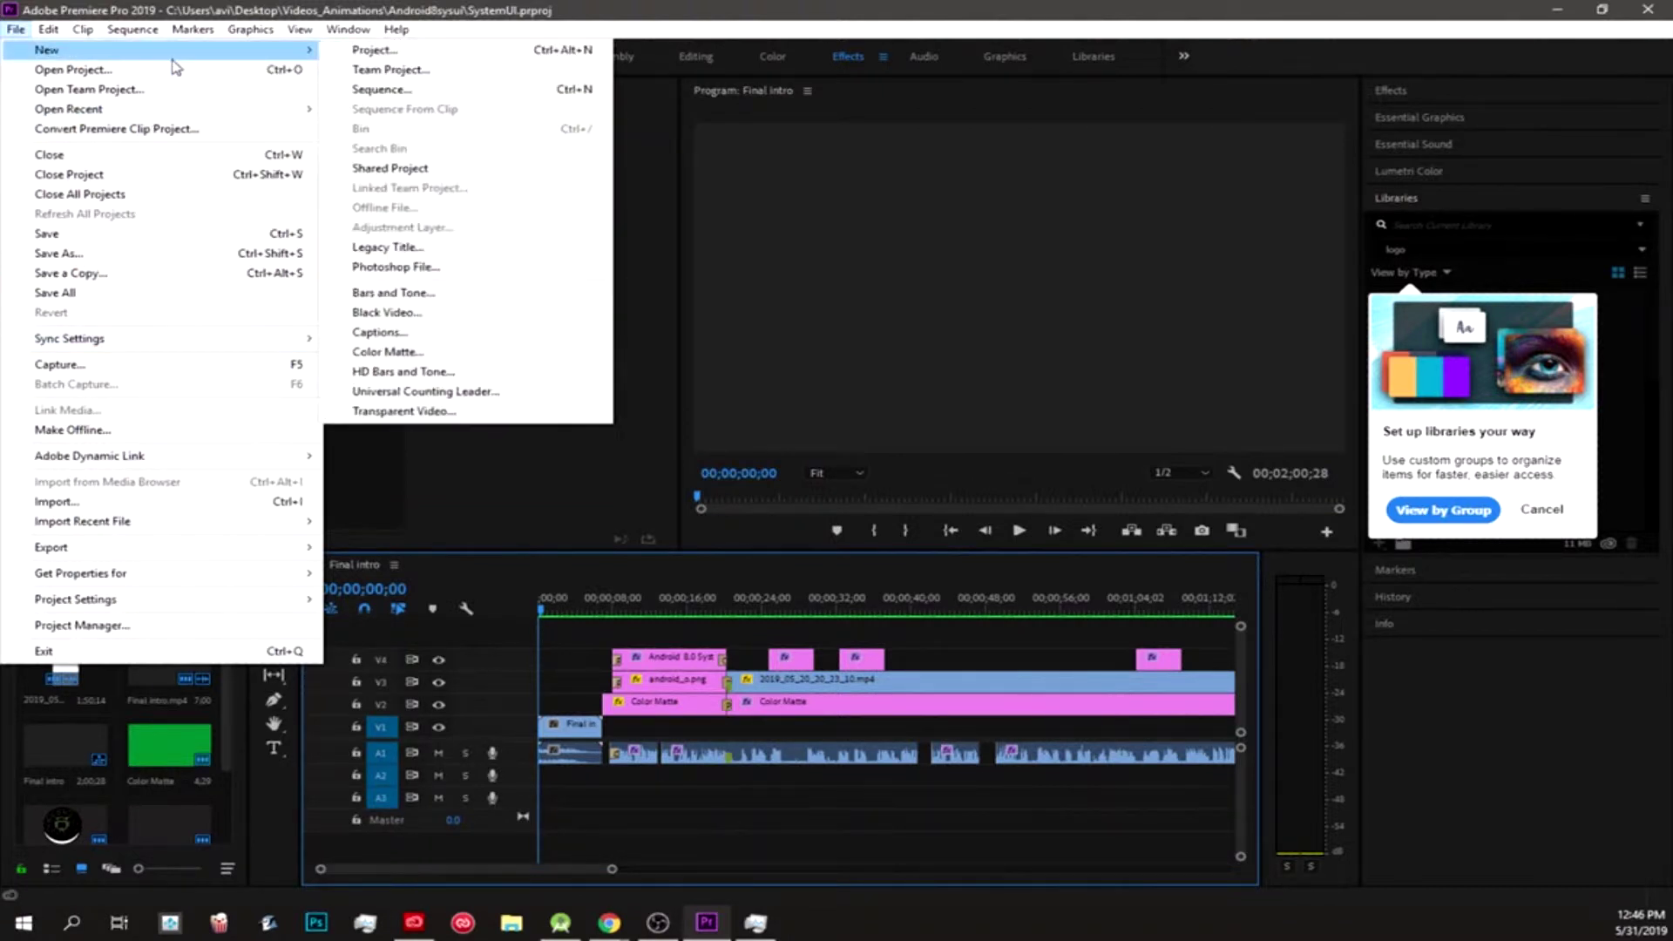
{"action": "left_click", "coordinate": [411, 90]}
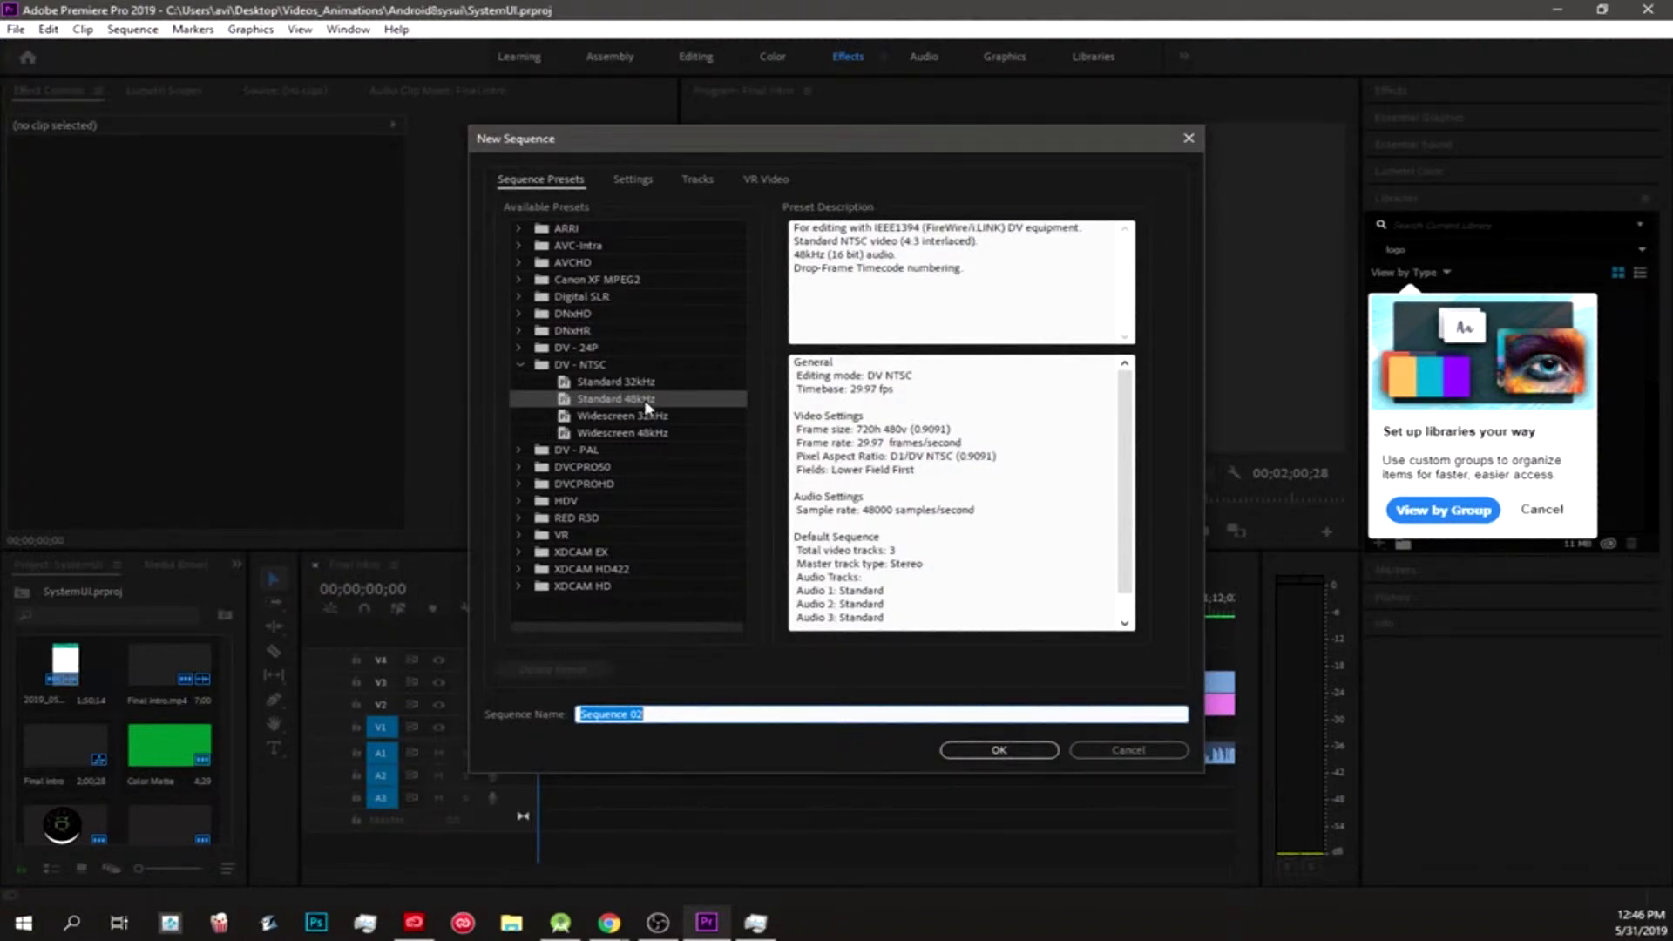
{"action": "left_click", "coordinate": [1002, 751]}
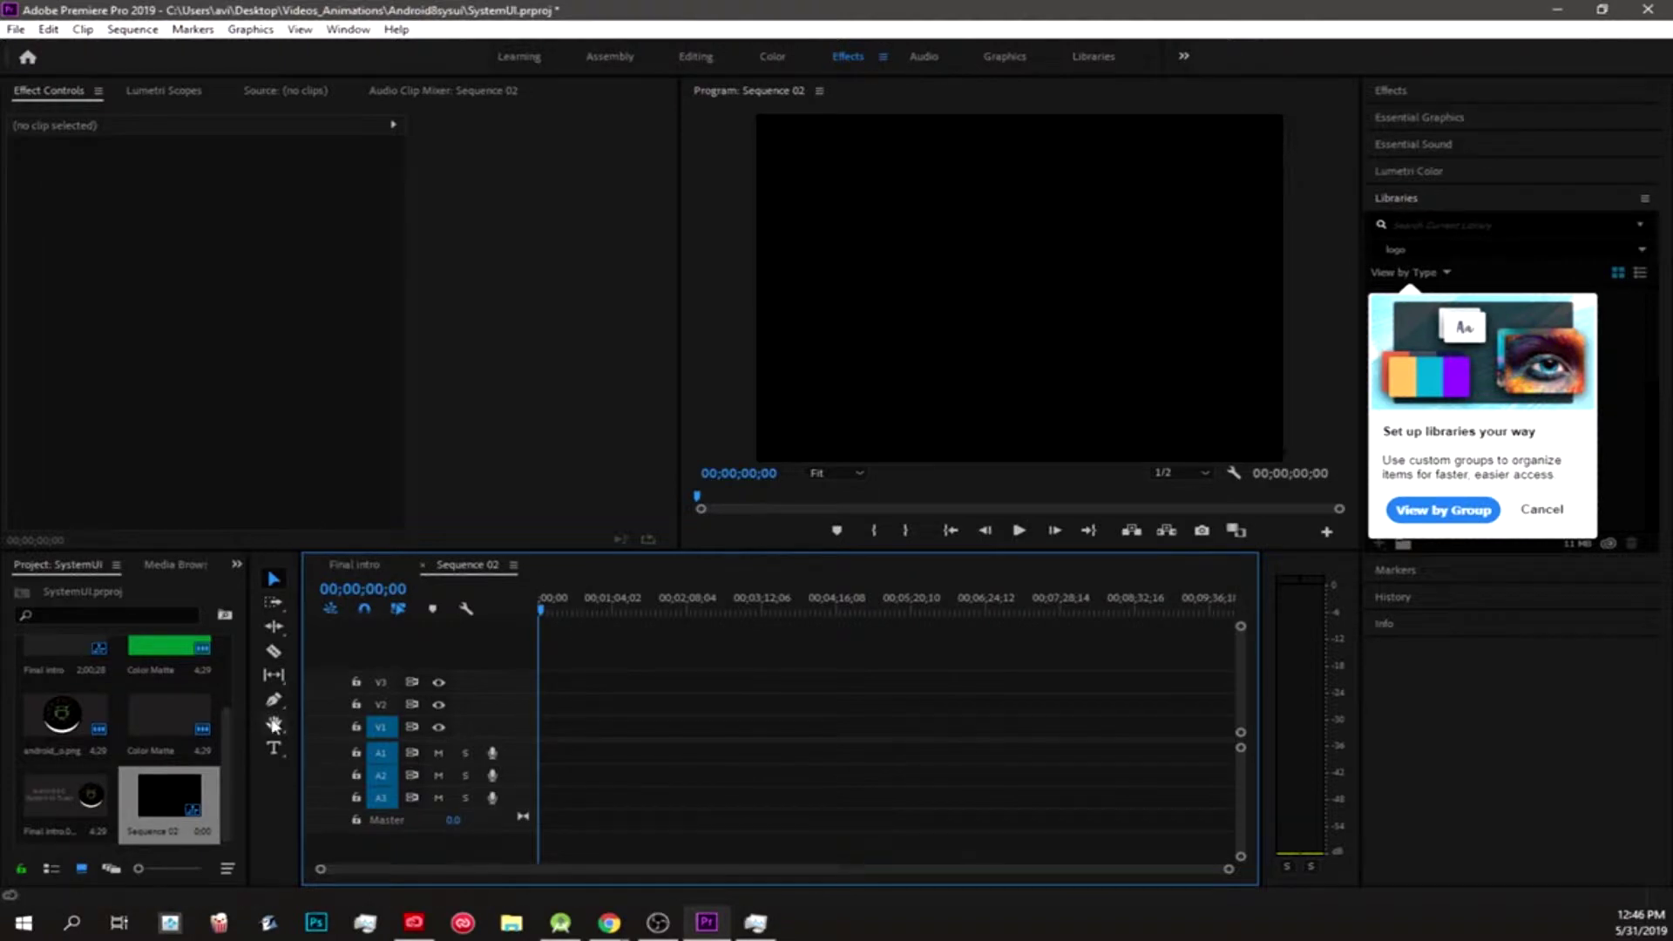
Add a red (E20404) color matte named Color Matte to the project bin
{"action": "left_click", "coordinate": [16, 28]}
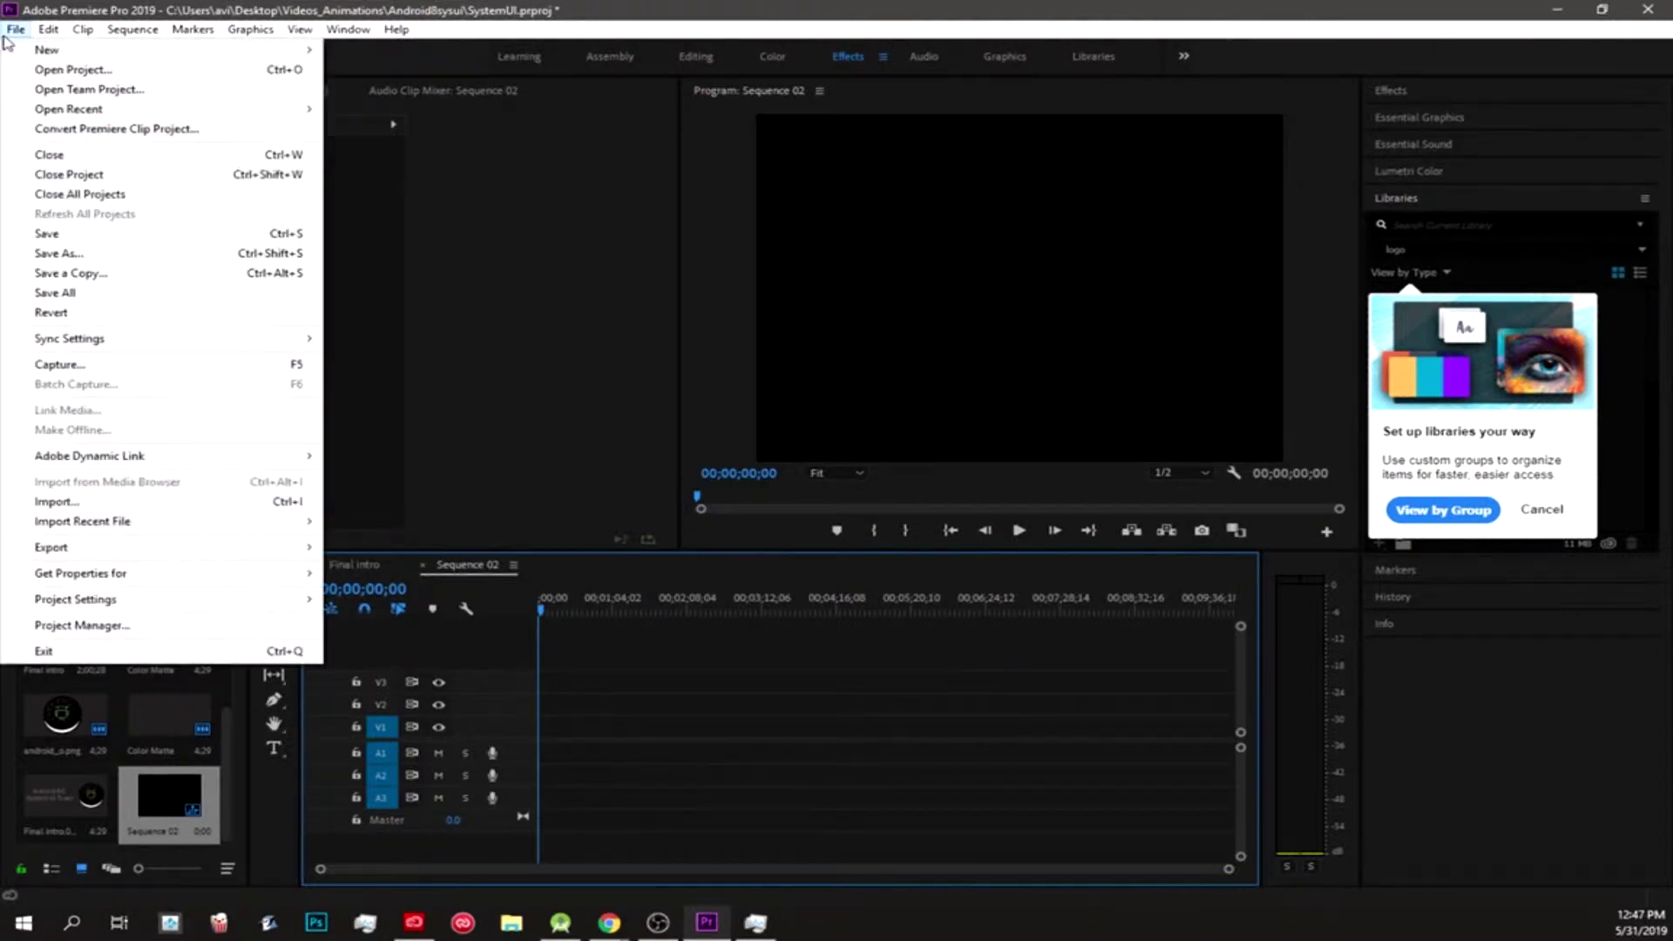
{"action": "mouse_move", "coordinate": [95, 58]}
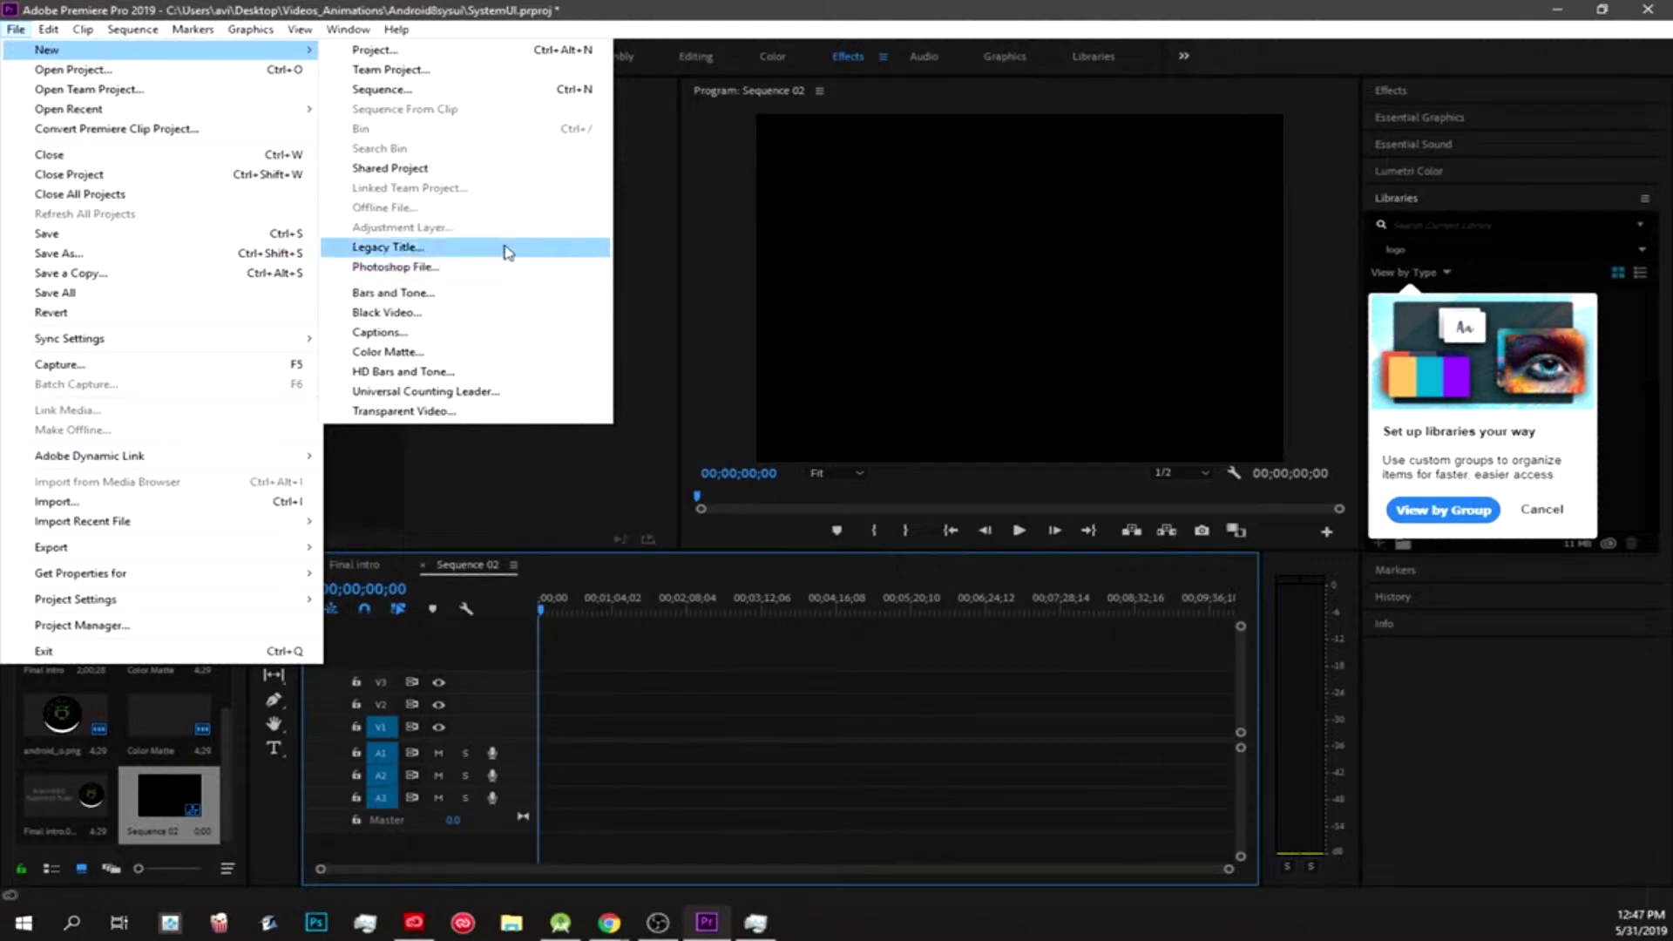
{"action": "left_click", "coordinate": [504, 354]}
{"action": "left_click", "coordinate": [855, 526]}
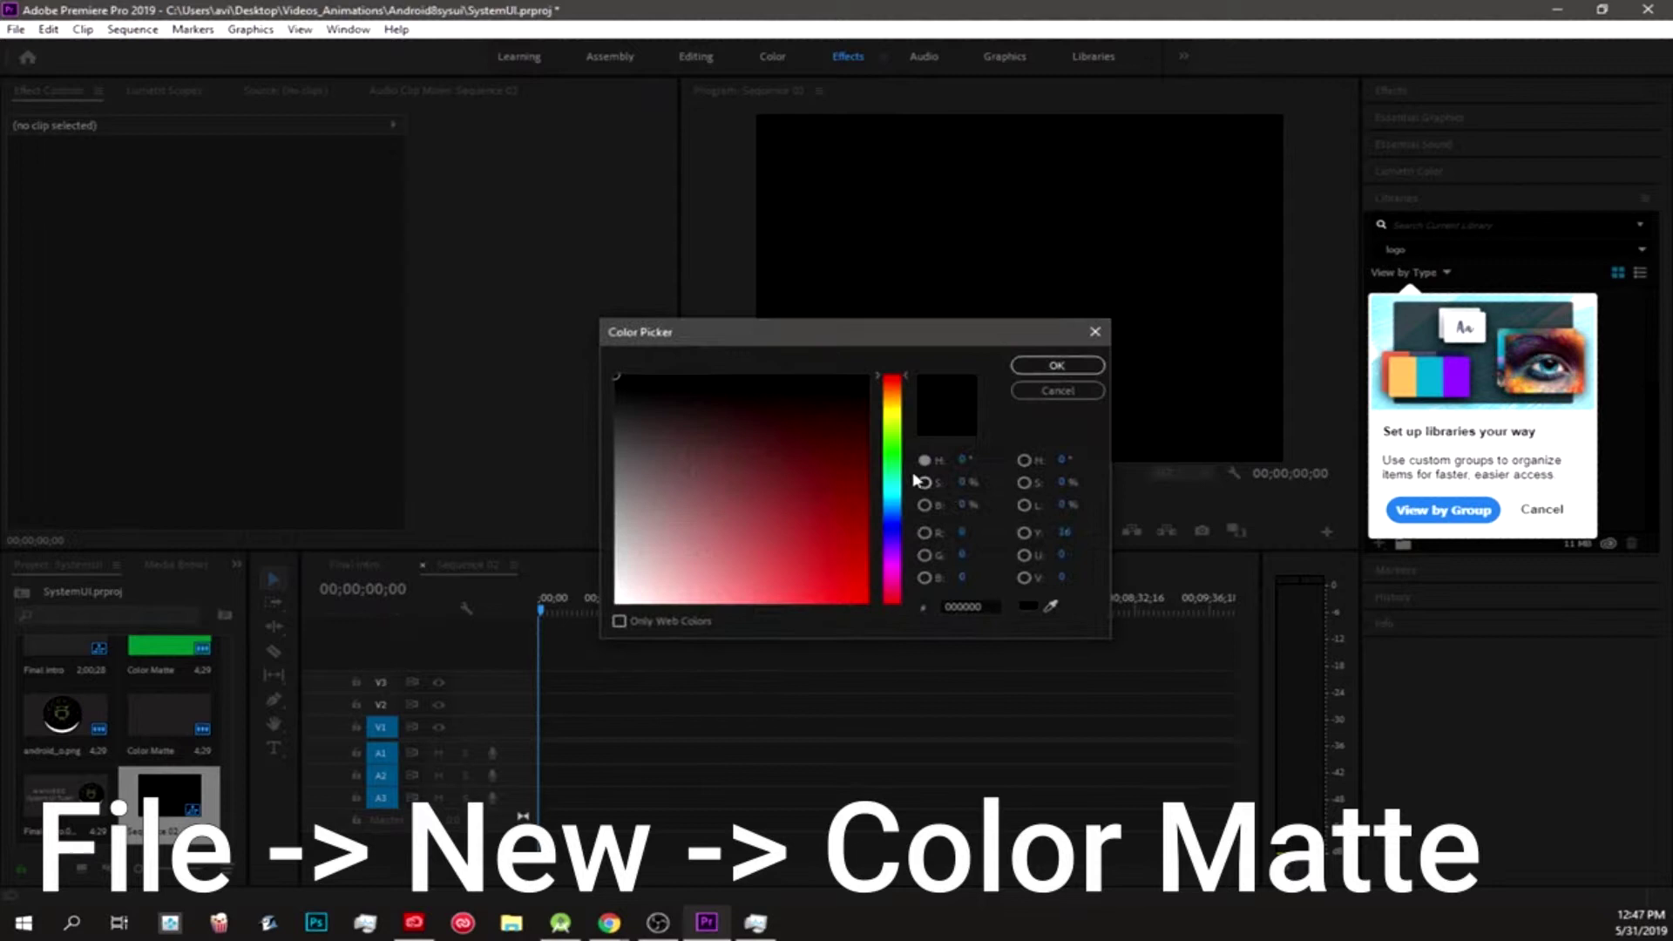
{"action": "left_click", "coordinate": [863, 571]}
{"action": "left_click", "coordinate": [1055, 365]}
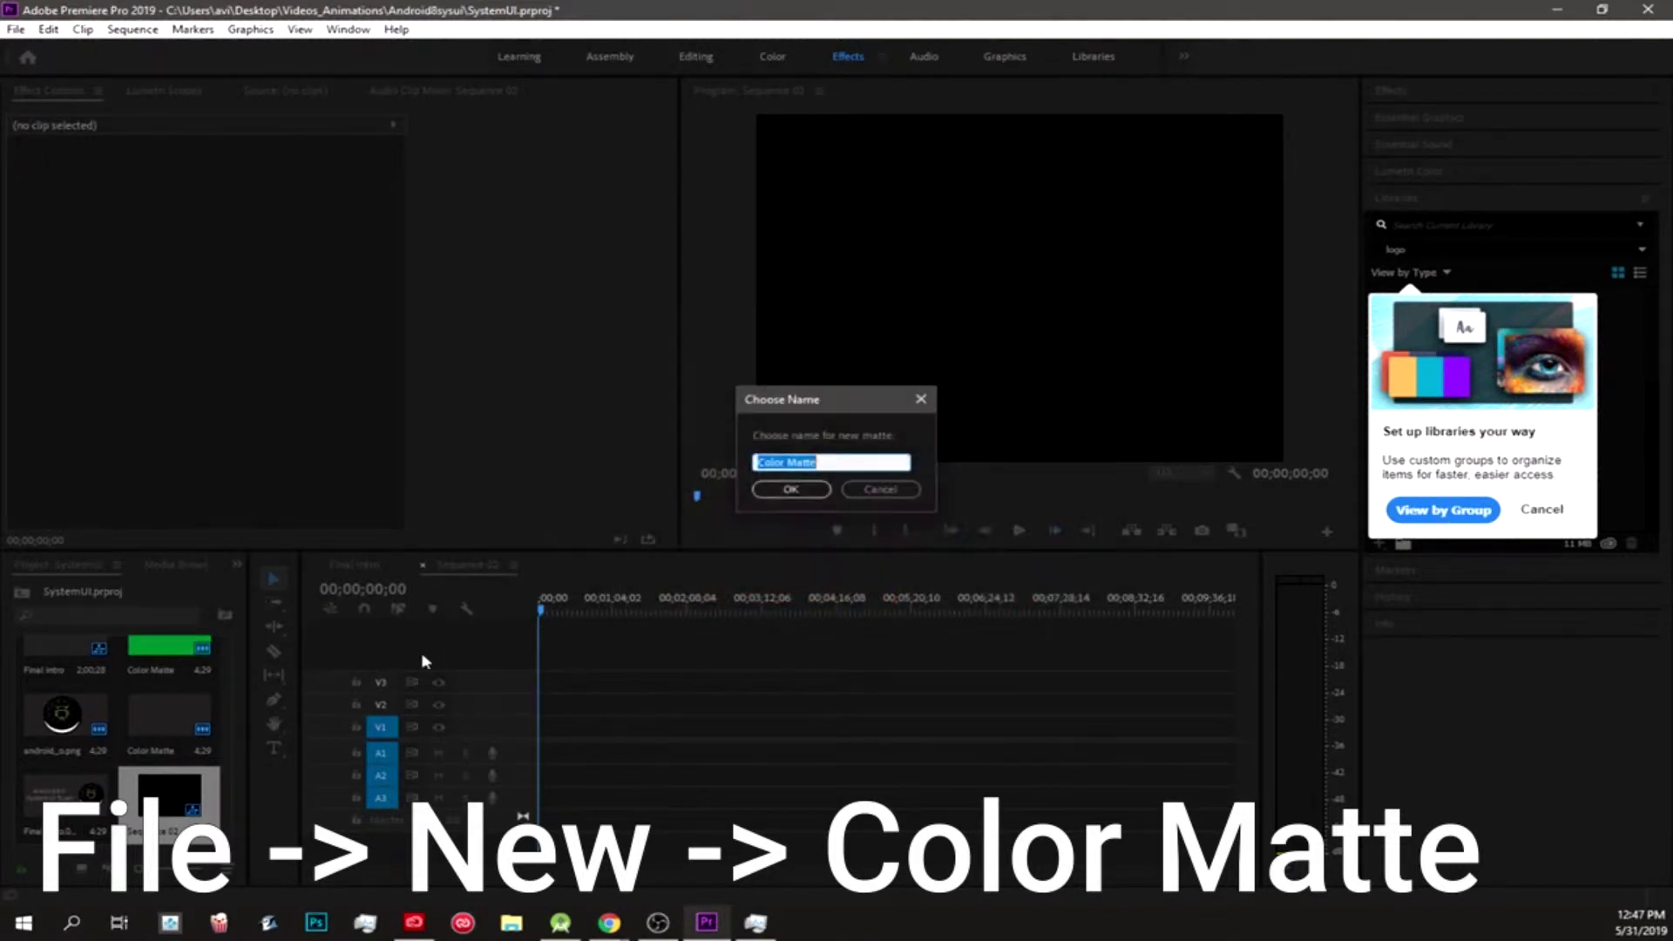
{"action": "left_click", "coordinate": [791, 489]}
{"action": "double_click", "coordinate": [52, 792]}
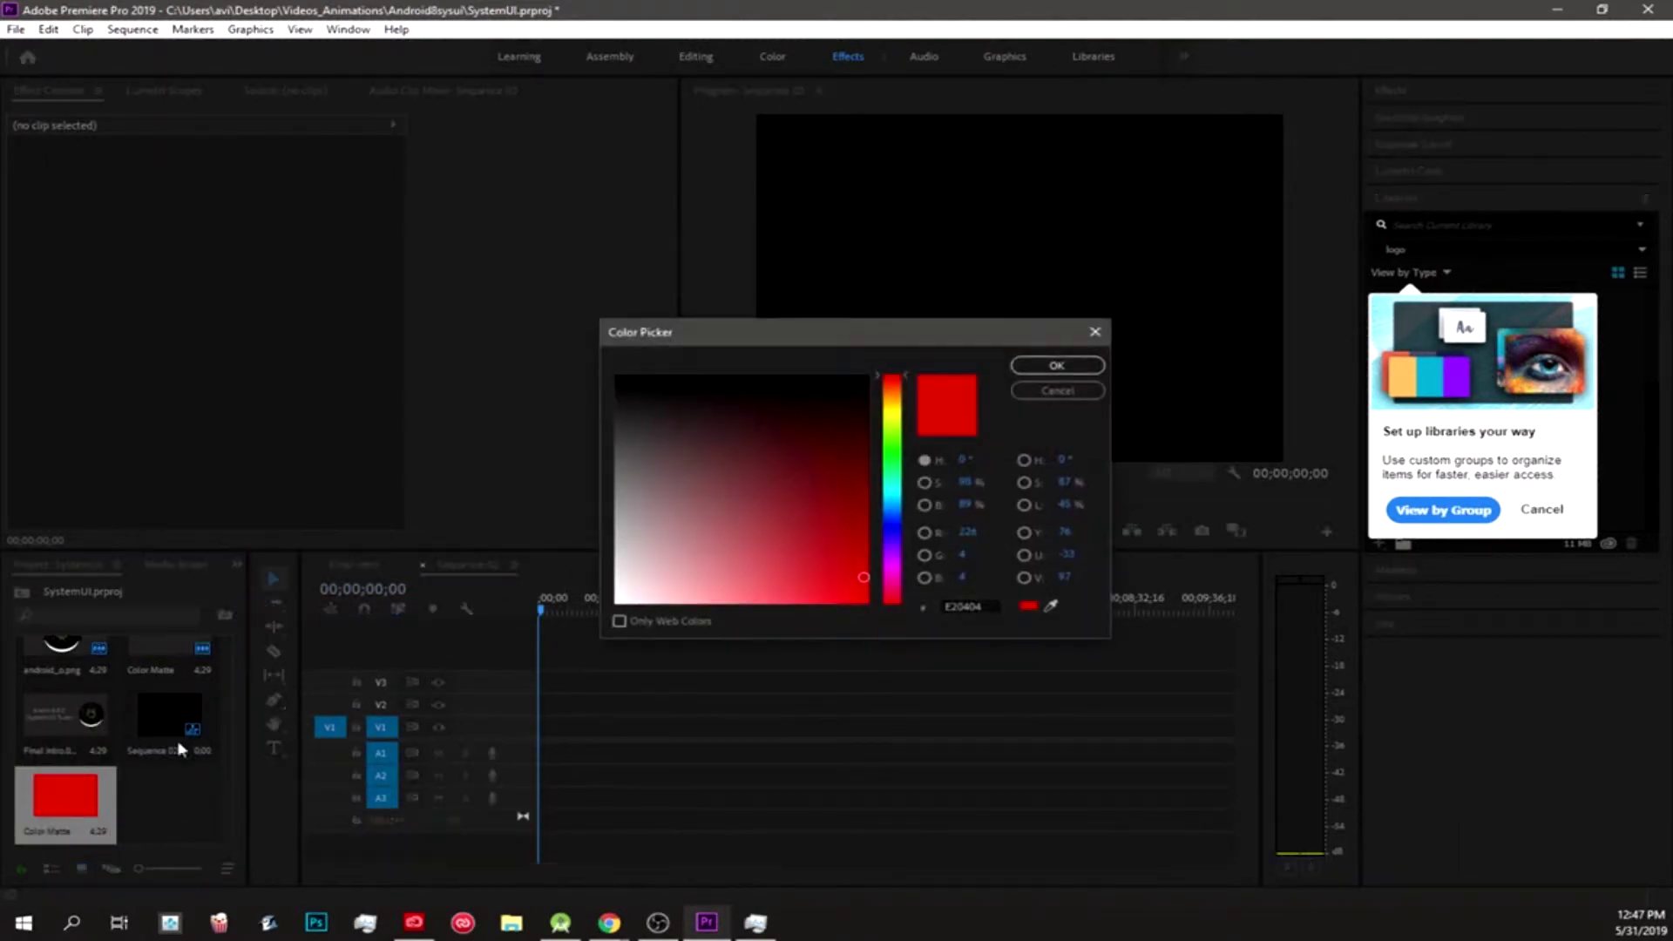
{"action": "left_click", "coordinate": [1024, 389]}
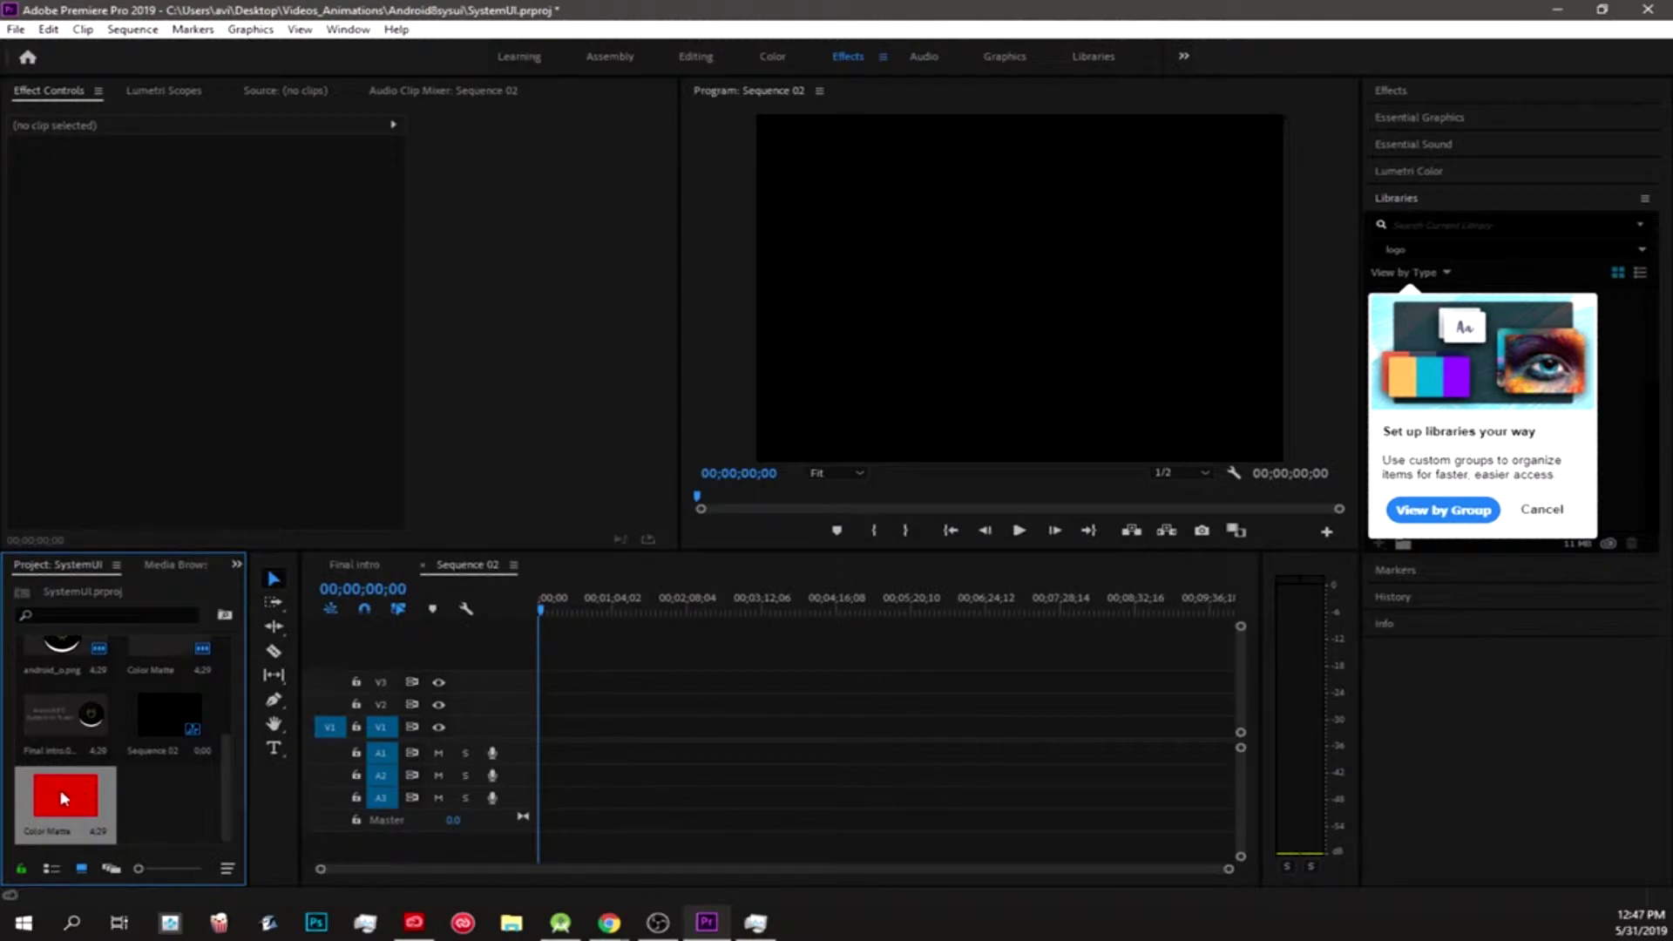
Place the red Color Matte at the start of V1 in Sequence 02 and zoom the timeline to fit
{"action": "left_click_drag", "start_coordinate": [62, 798], "coordinate": [551, 730]}
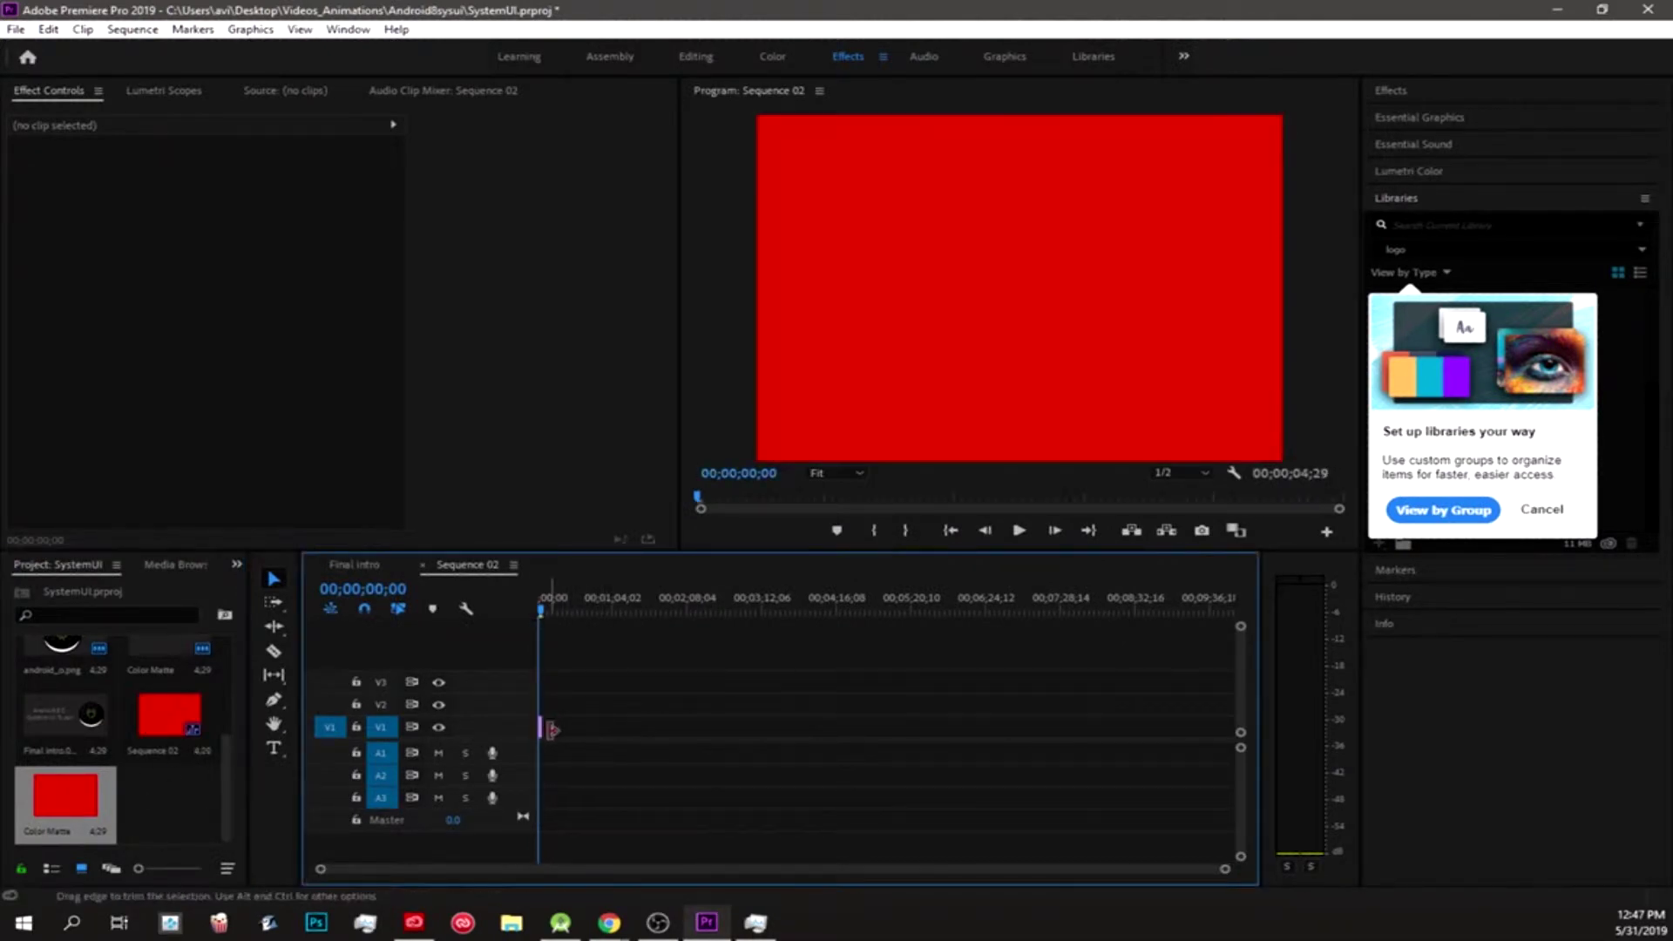
{"action": "key", "text": "backslash"}
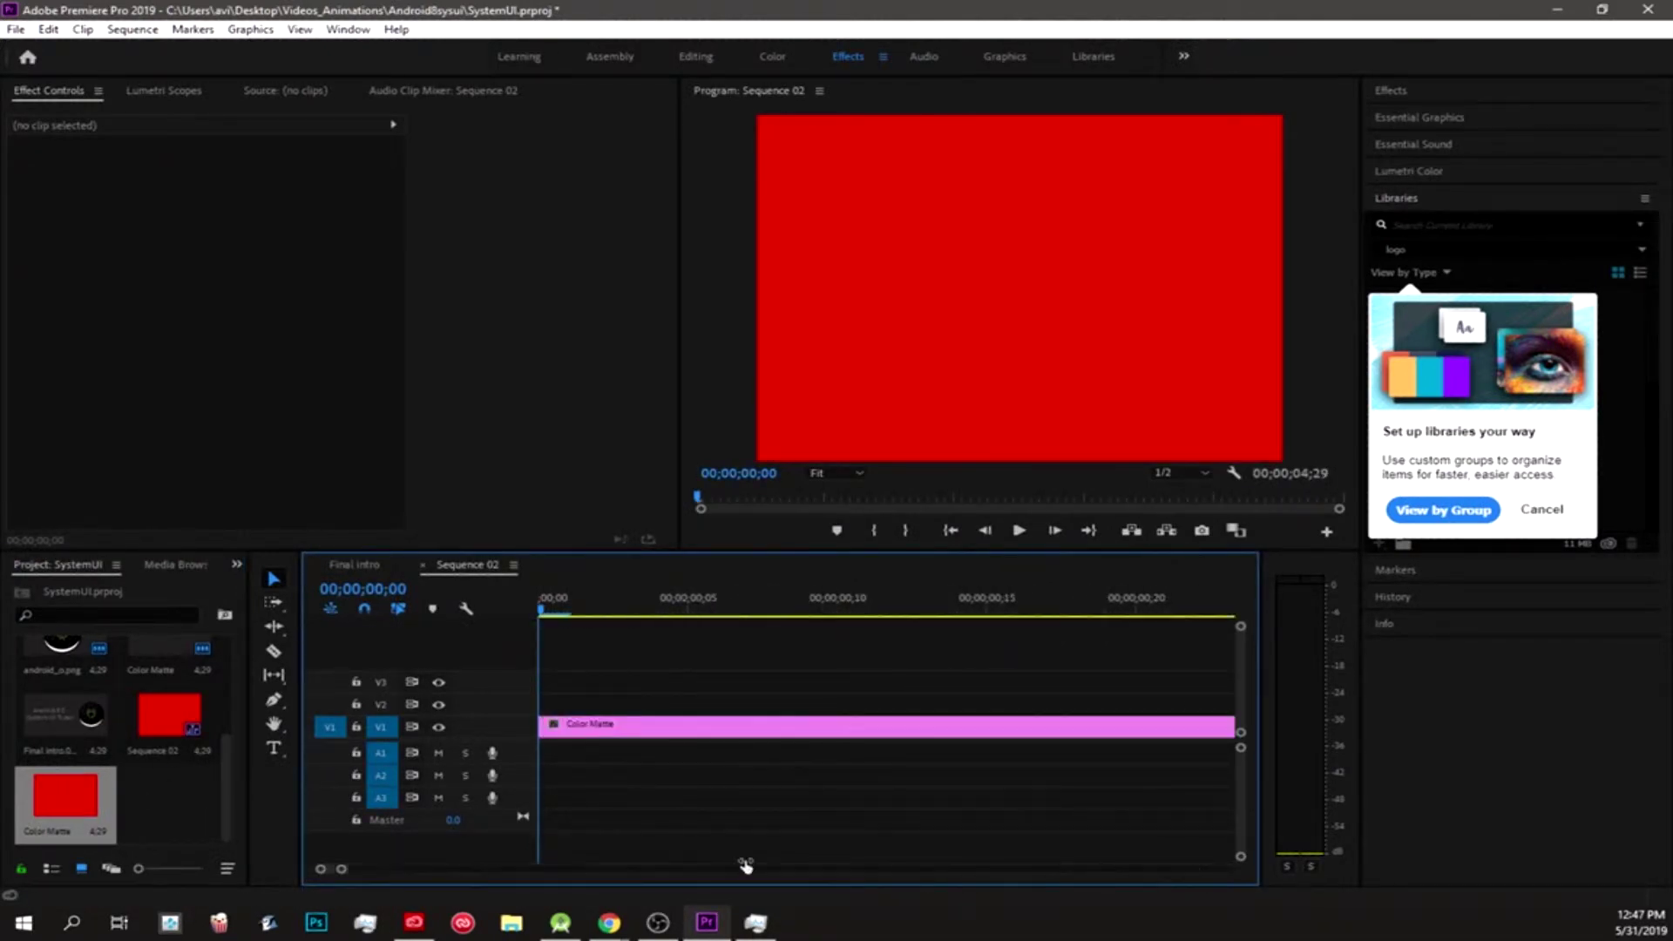
{"action": "key", "text": "minus"}
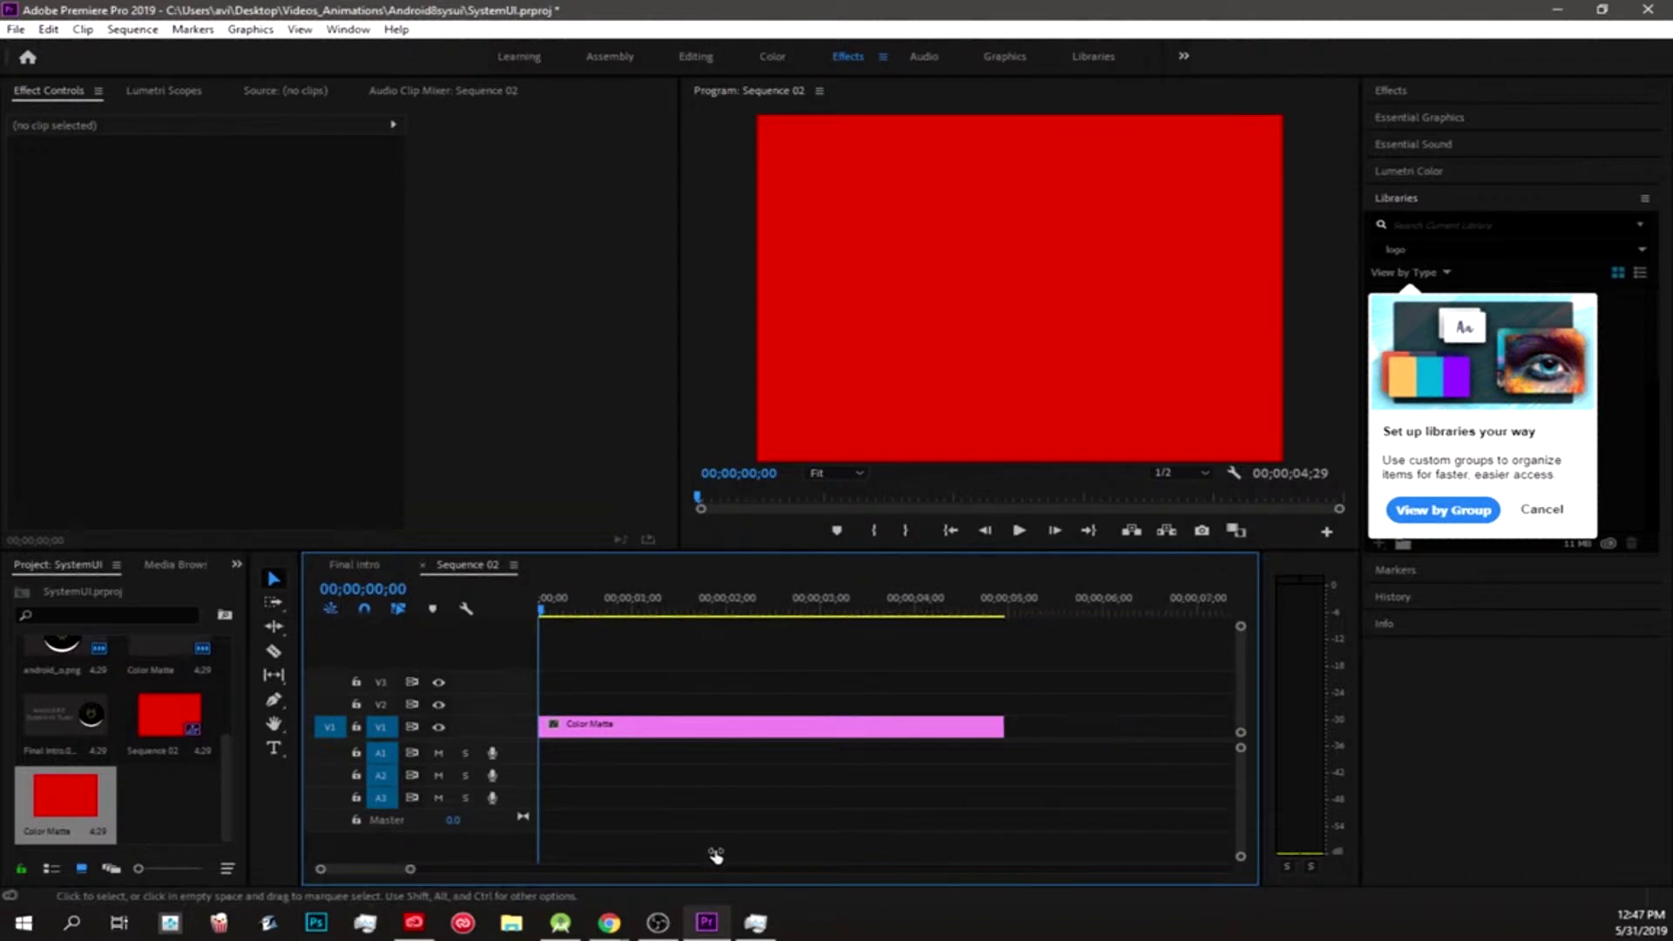
{"action": "left_click", "coordinate": [823, 730]}
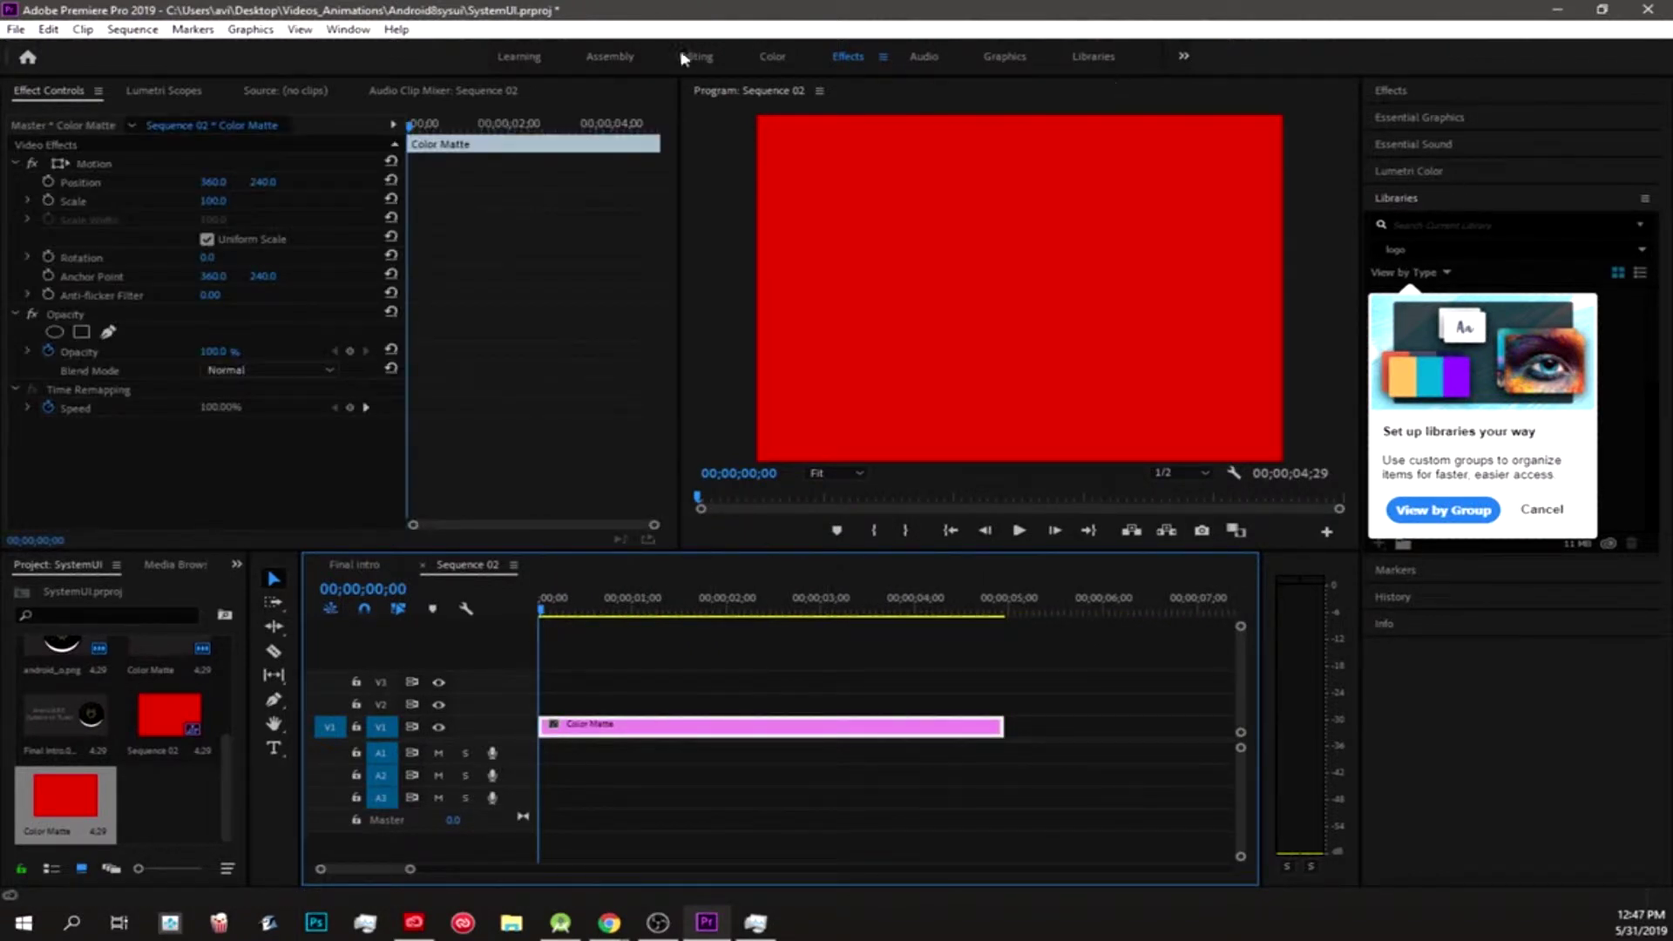
Inspect the clips and Ramp settings in Final intro, then return to Sequence 02 and dismiss the Libraries prompt
{"action": "left_click", "coordinate": [353, 565]}
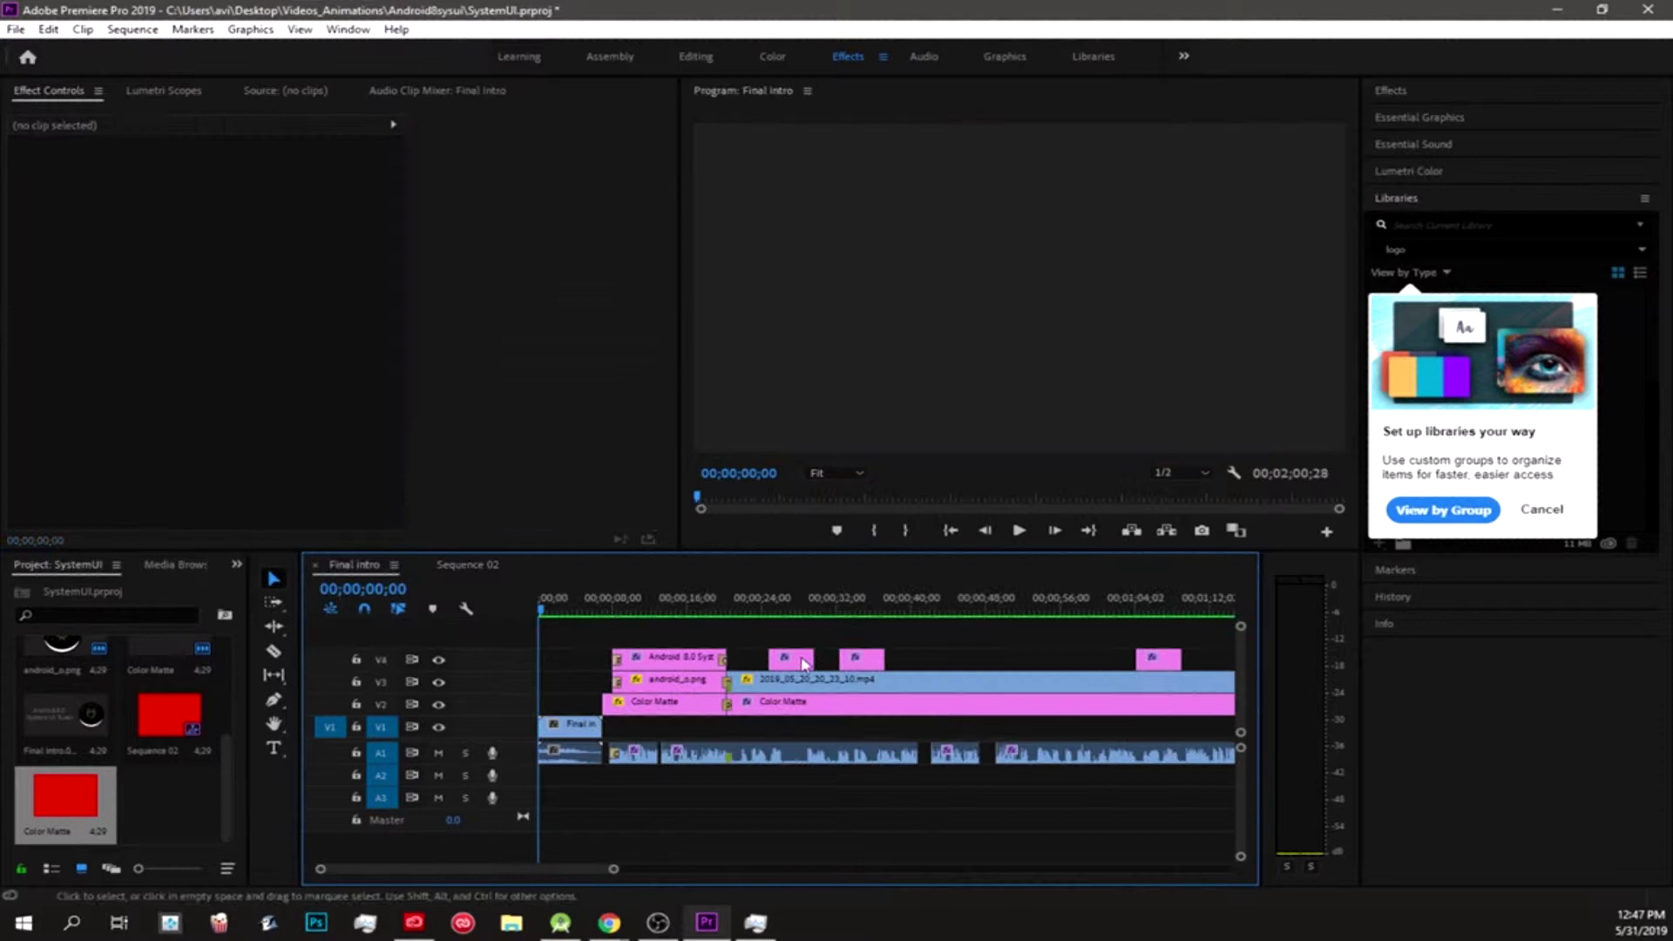
{"action": "left_click", "coordinate": [894, 688]}
{"action": "left_click", "coordinate": [895, 702]}
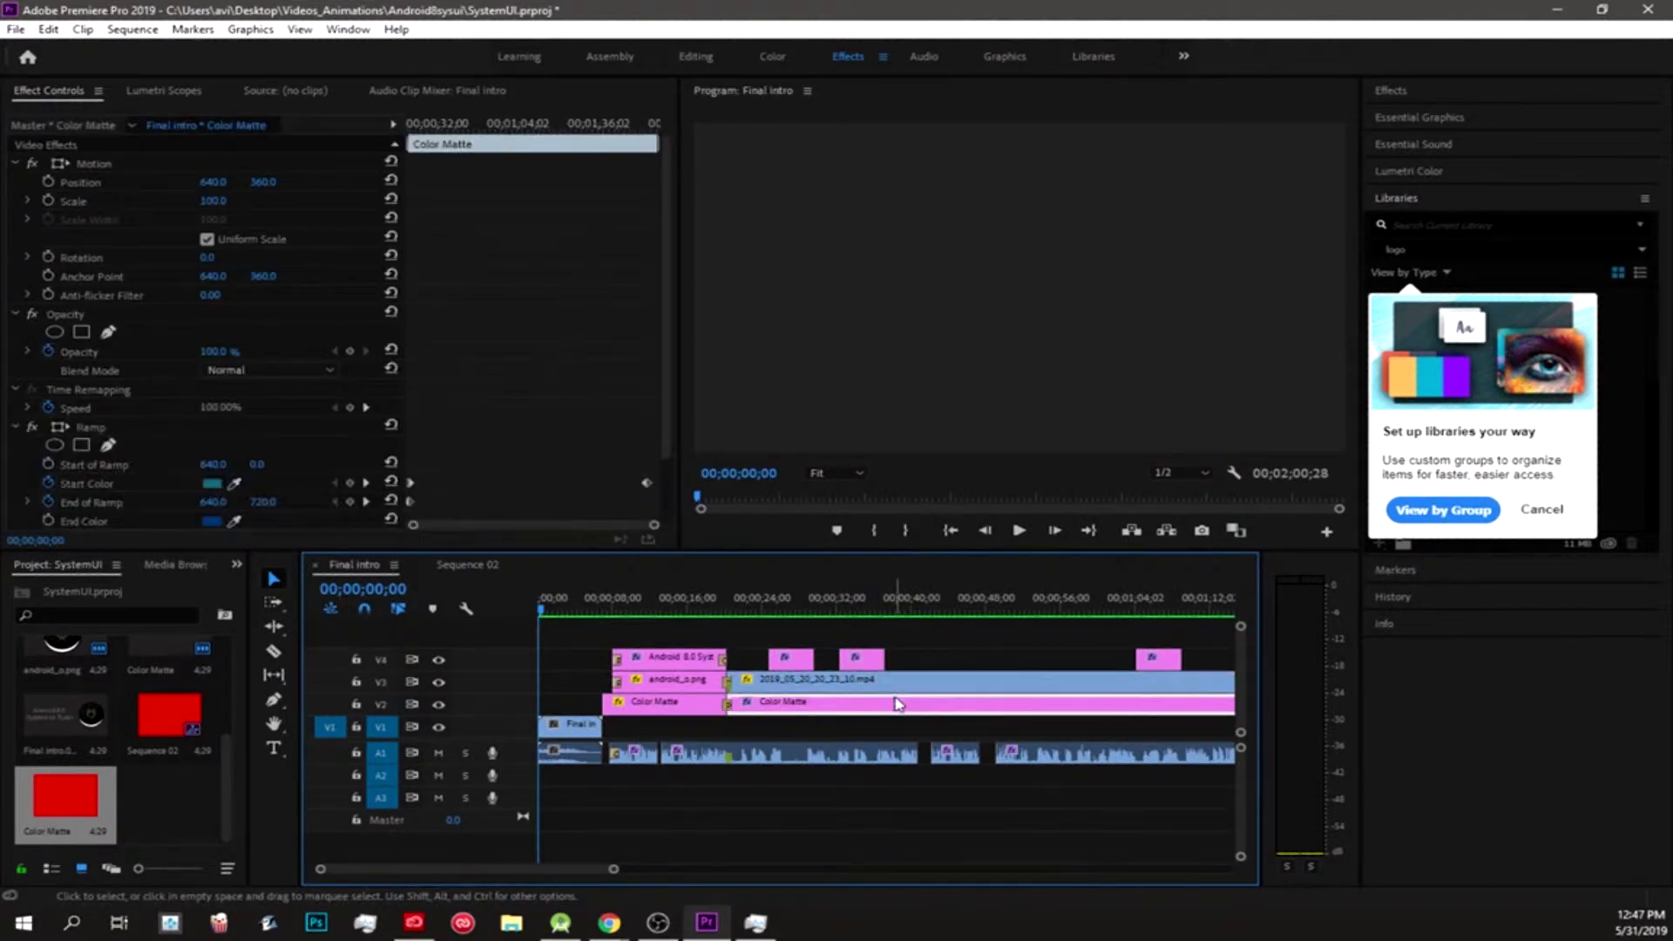
{"action": "left_click", "coordinate": [467, 566]}
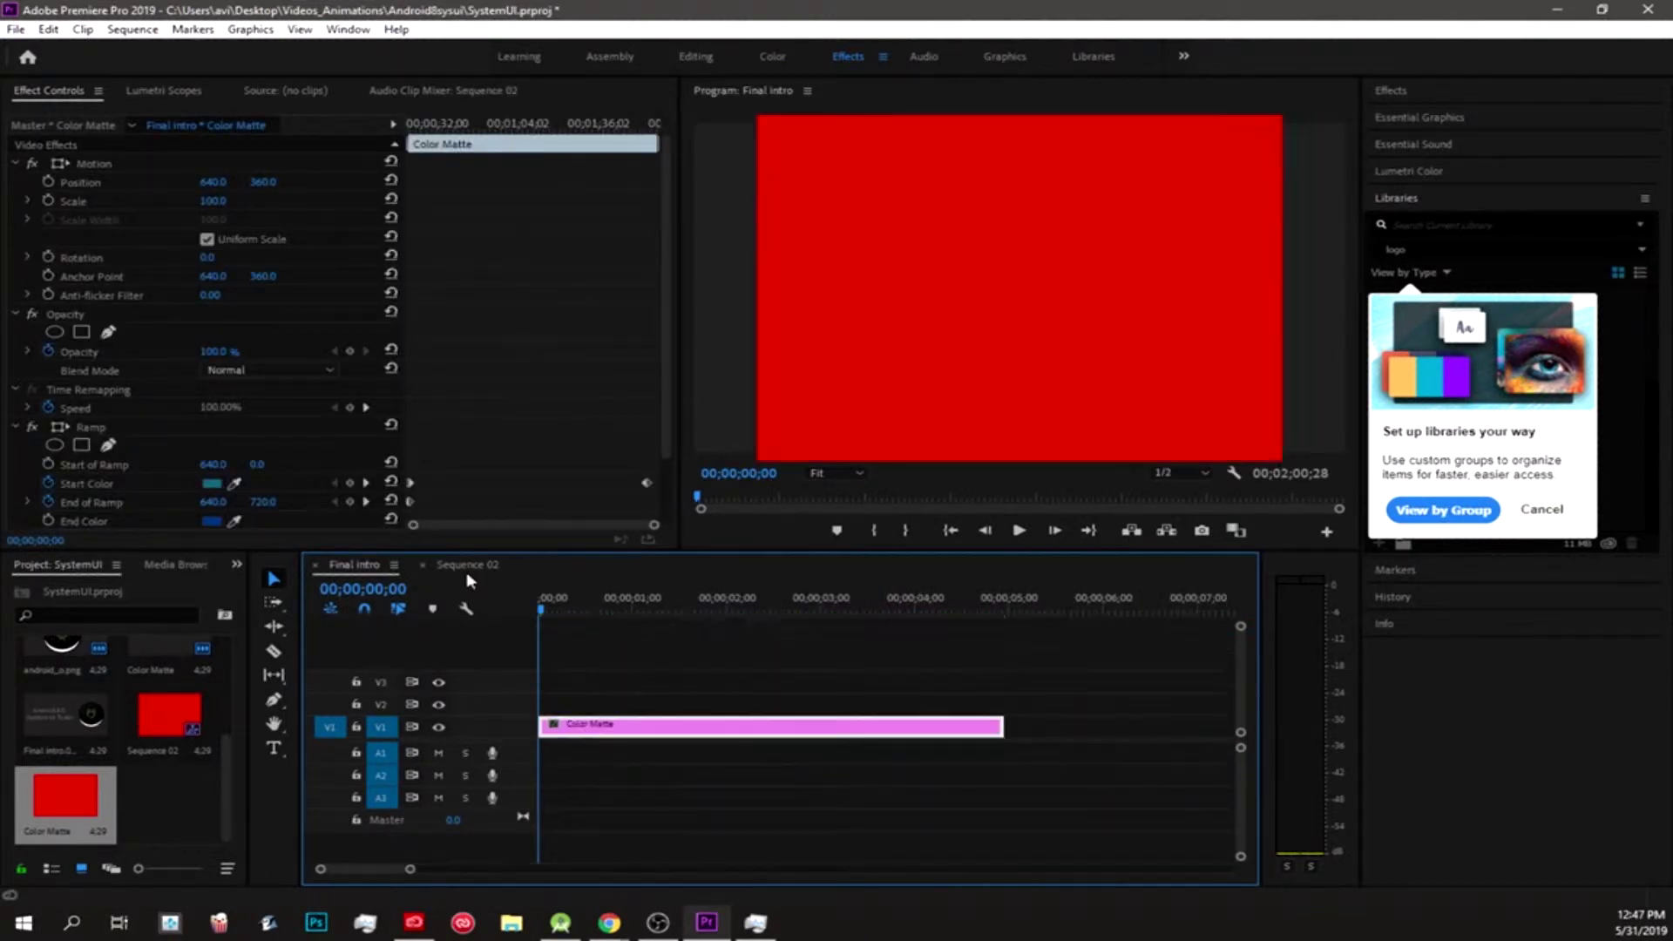
{"action": "left_click", "coordinate": [1539, 511]}
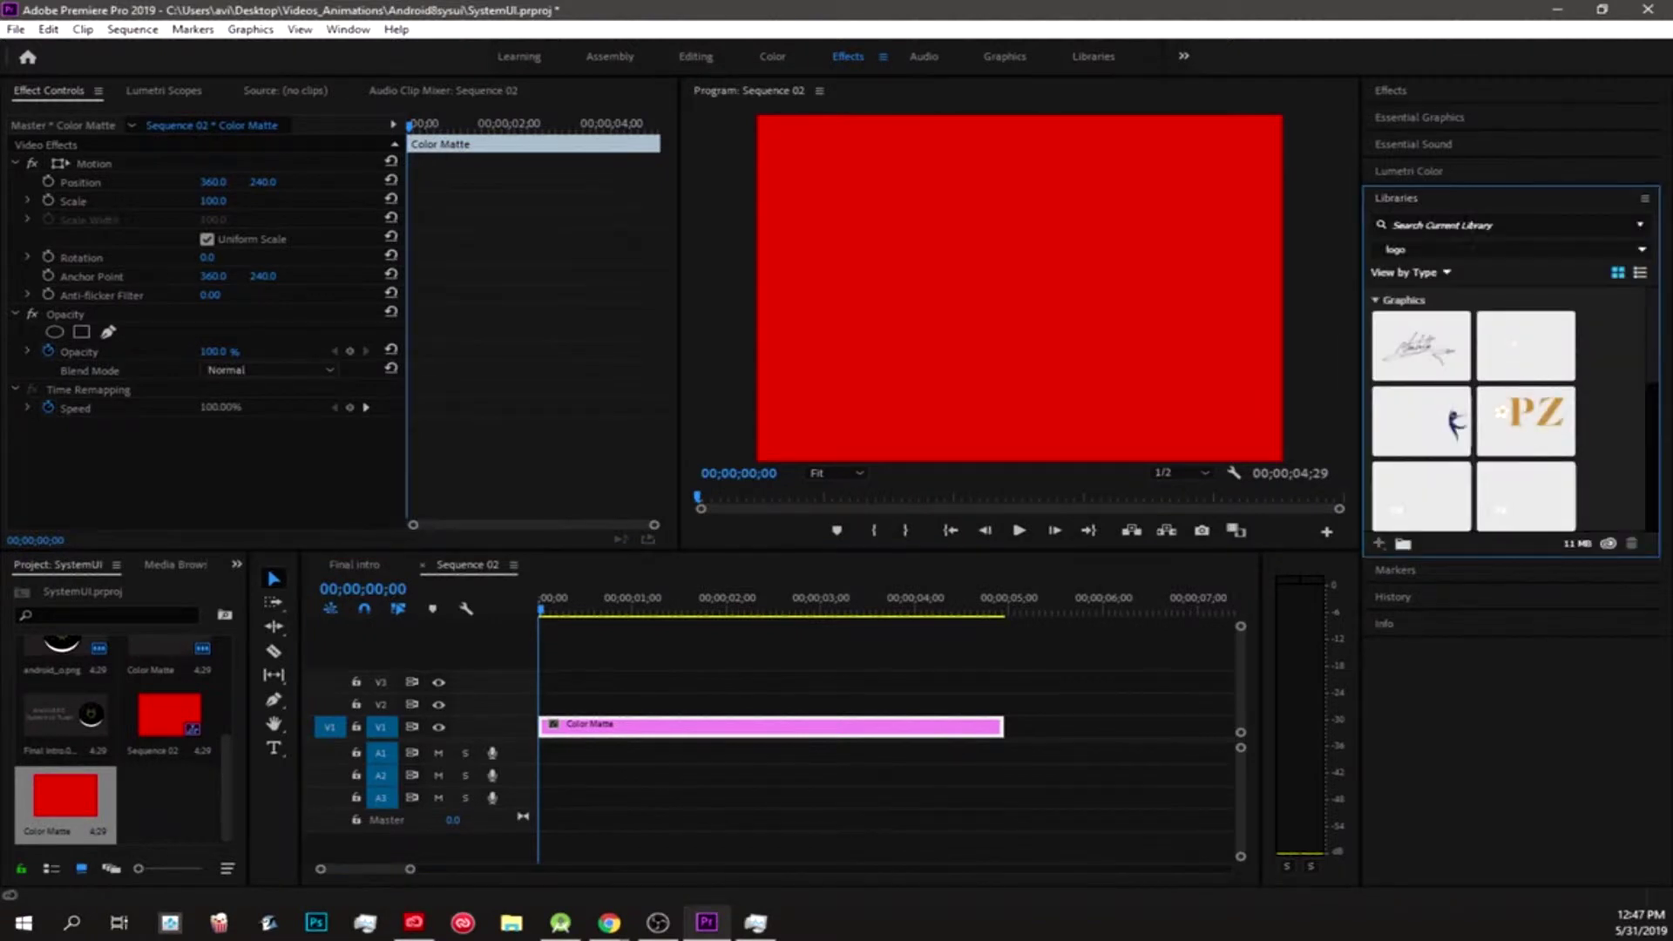
Search the effects for 'ramp' and apply Ramp to the Color Matte clip, giving a black-to-white gradient
{"action": "left_click", "coordinate": [1453, 86]}
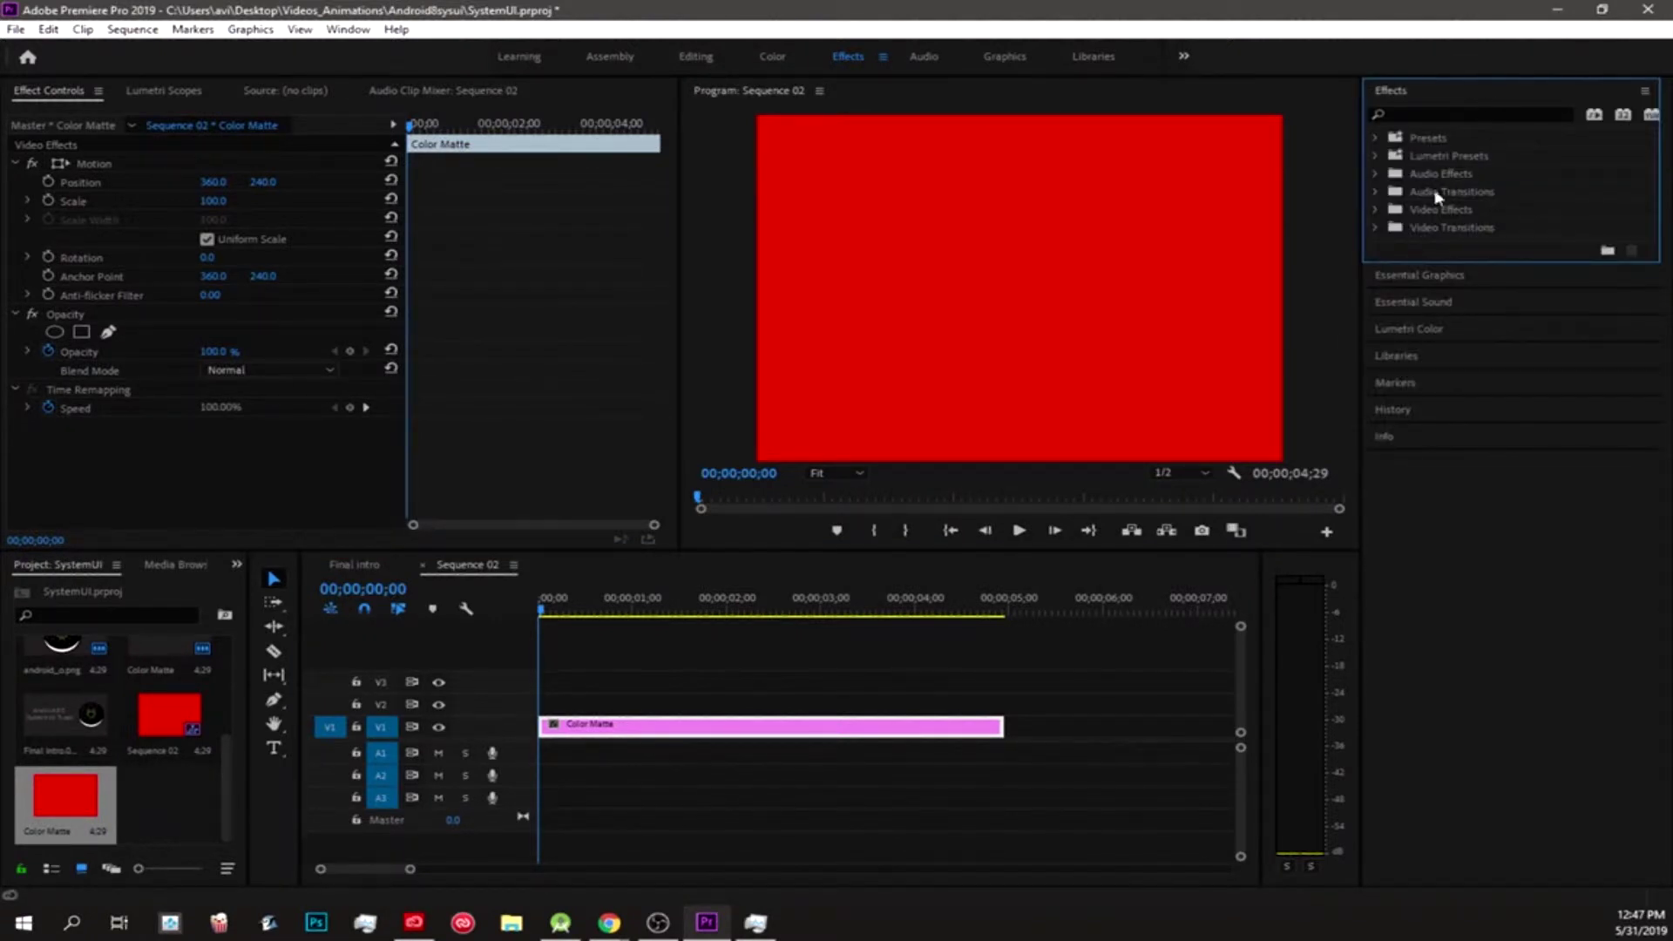
{"action": "left_click", "coordinate": [1376, 227]}
{"action": "left_click", "coordinate": [1377, 208]}
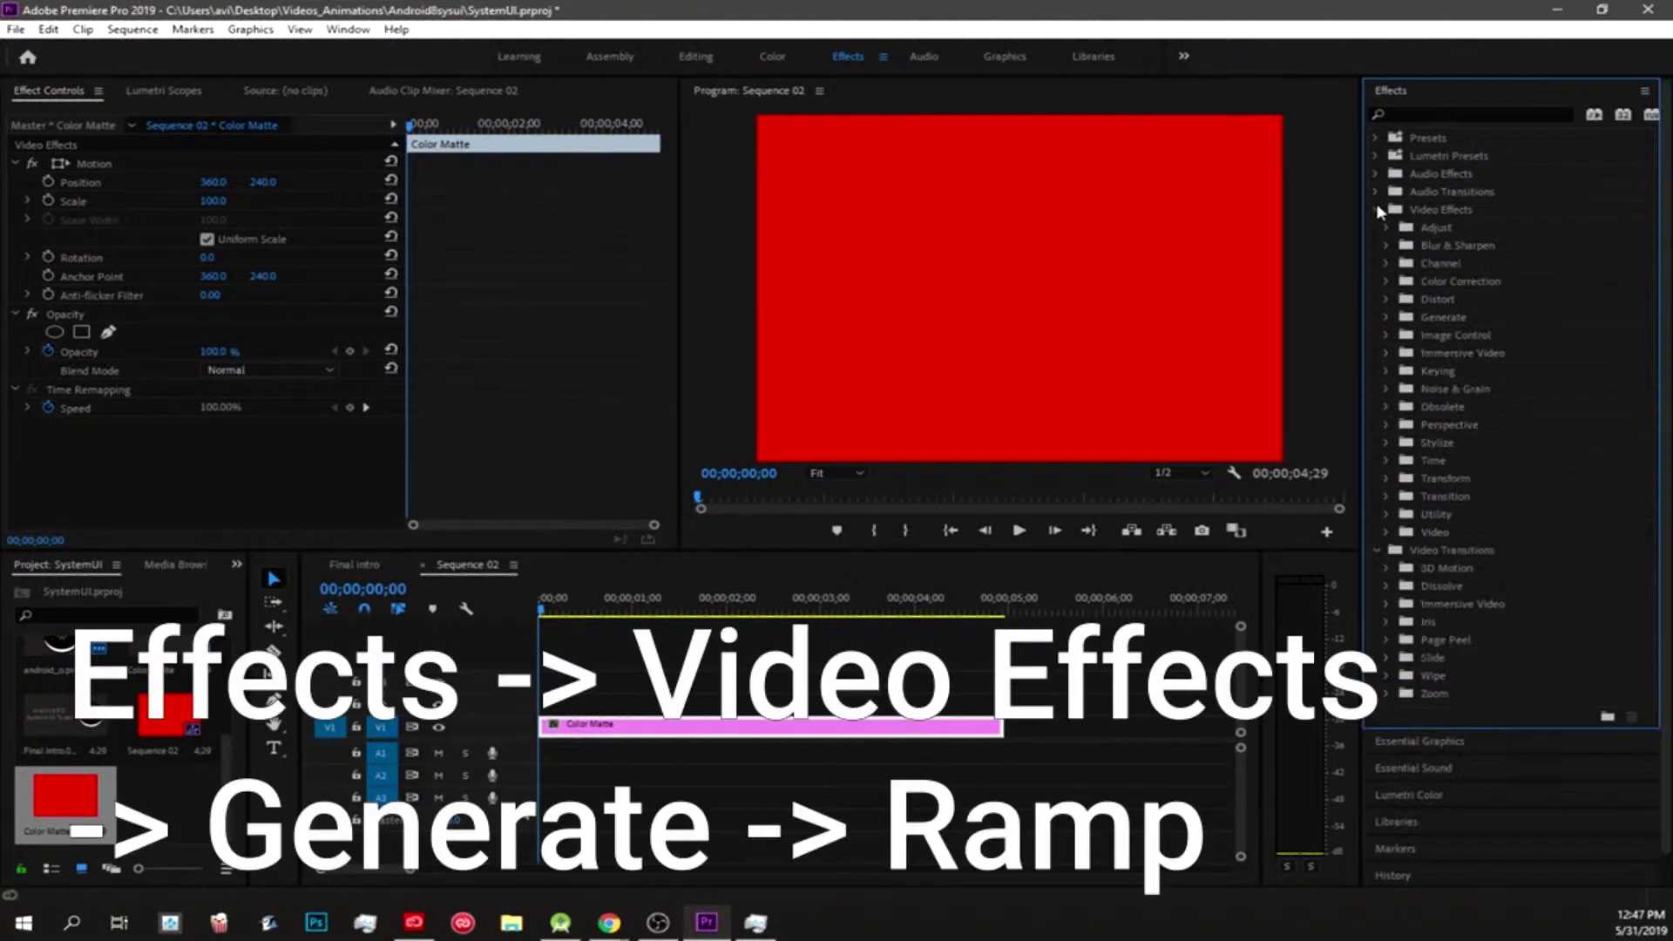
{"action": "left_click", "coordinate": [1459, 115]}
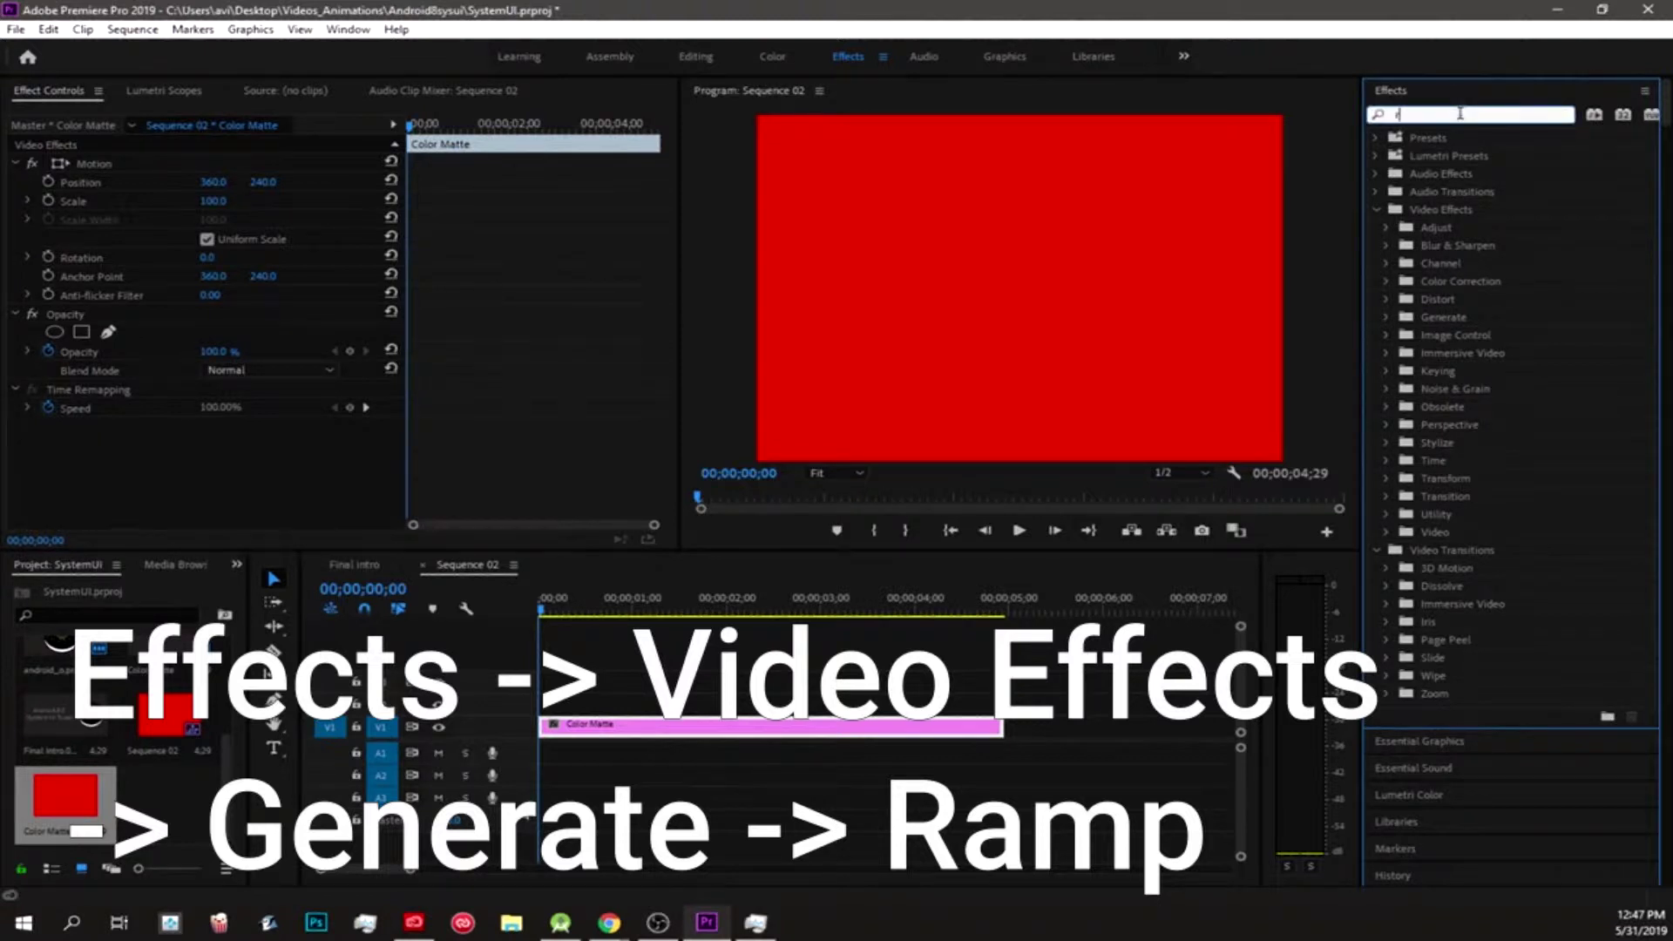
{"action": "type", "text": "ramp"}
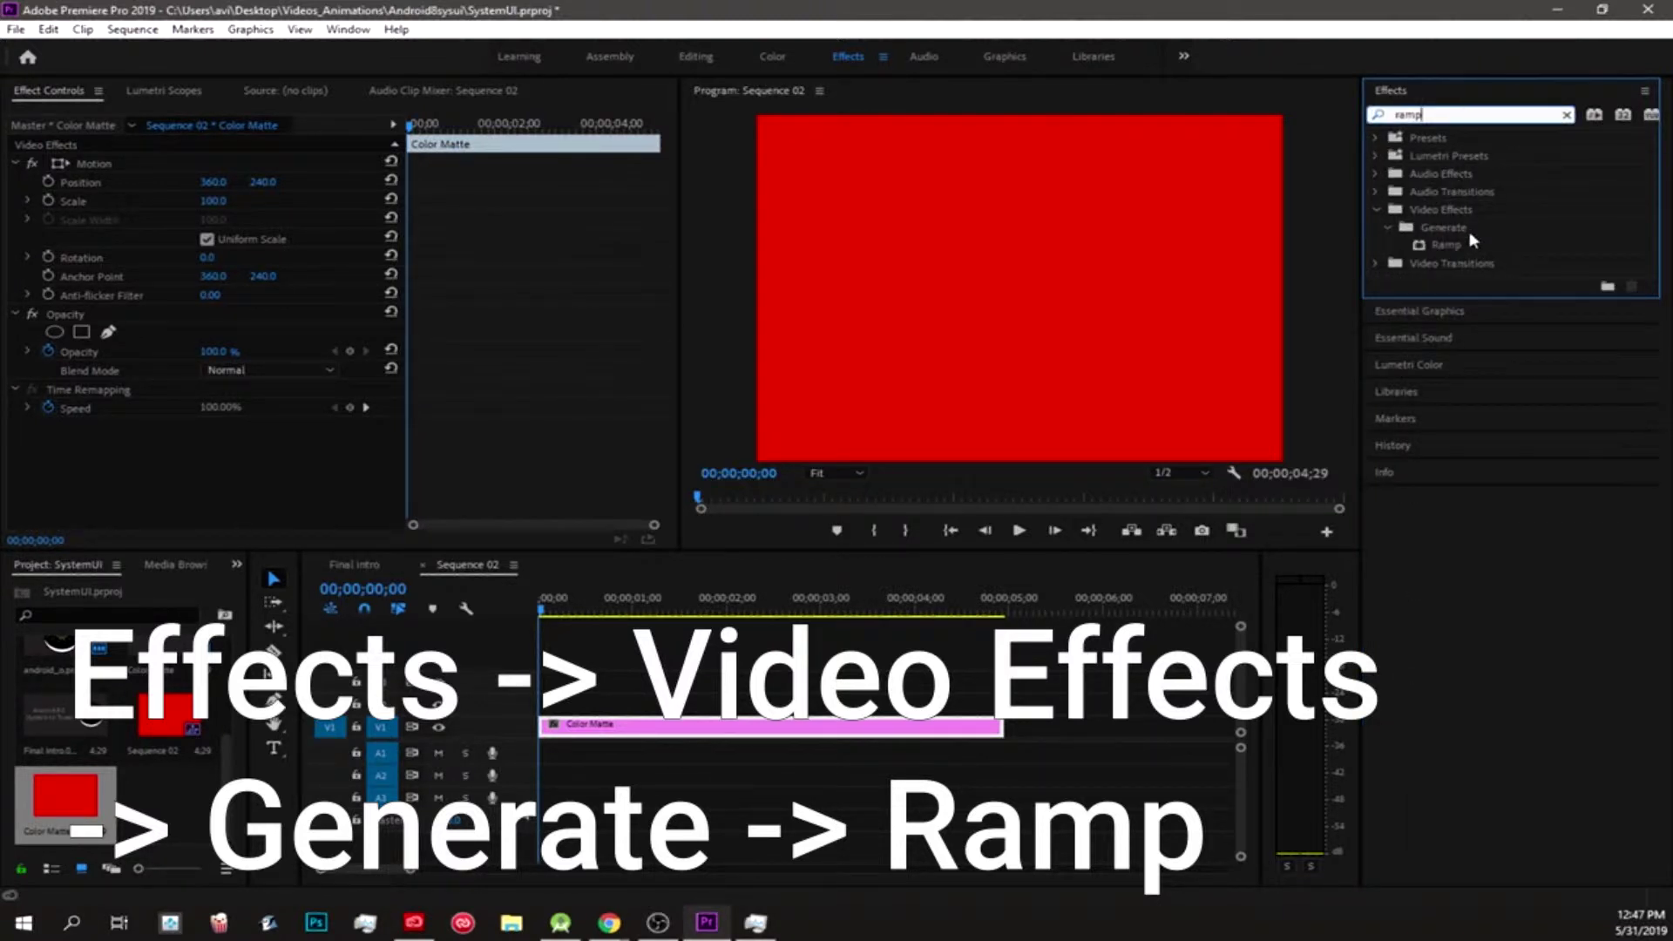
{"action": "left_click", "coordinate": [1470, 251]}
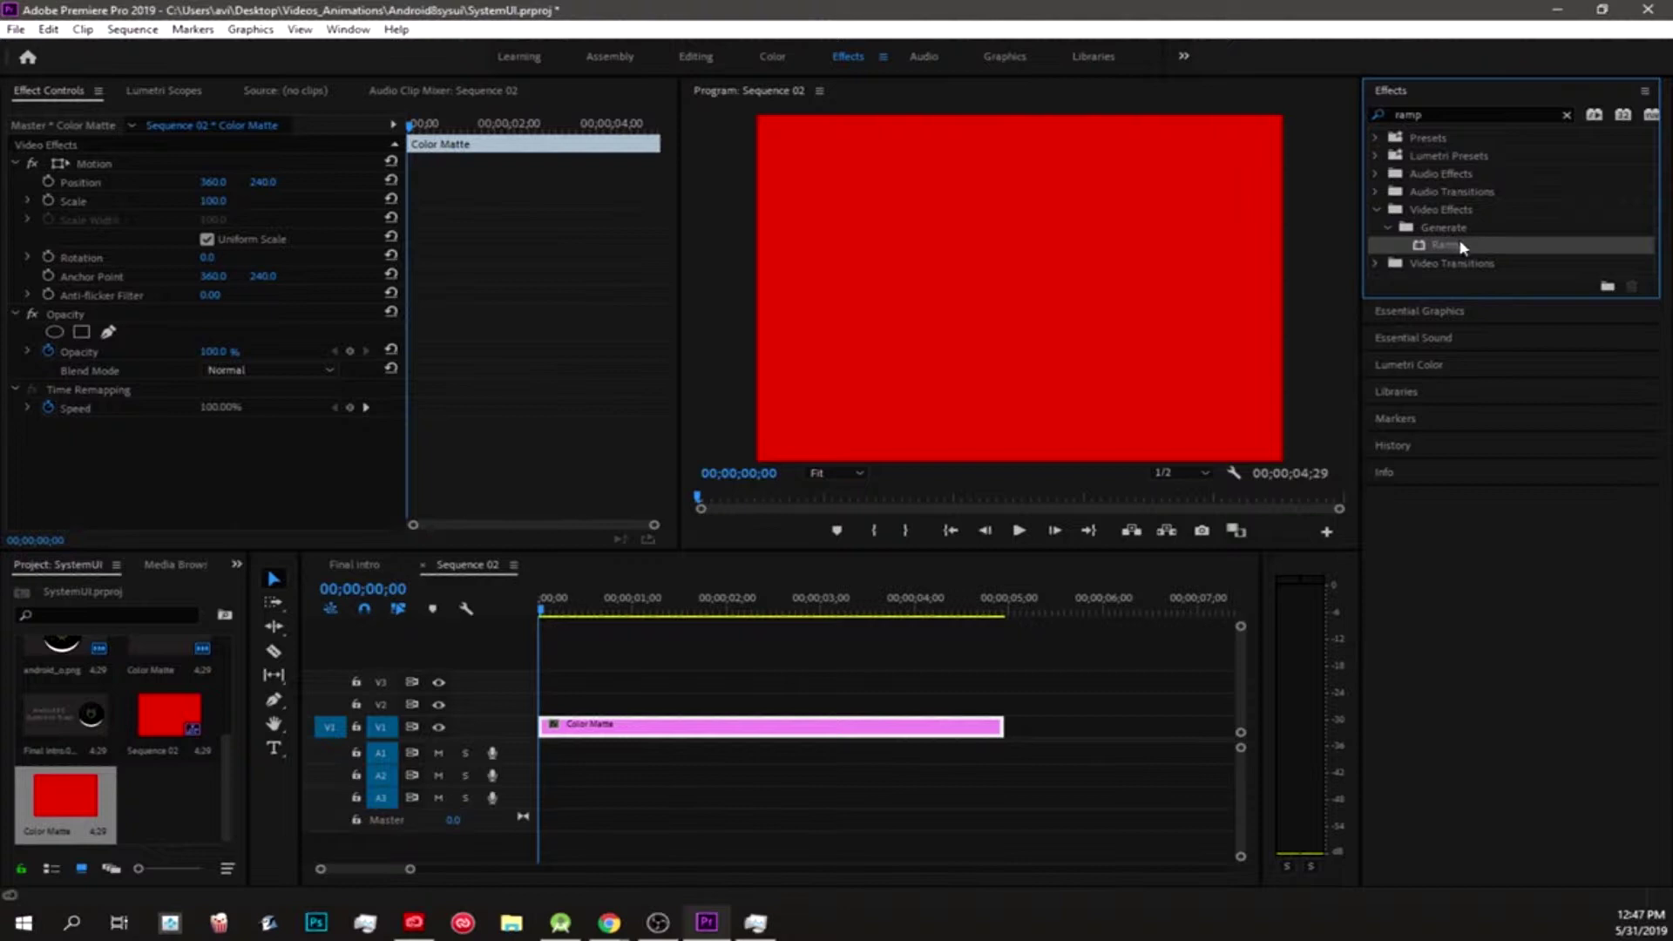
{"action": "left_click_drag", "start_coordinate": [892, 558], "coordinate": [702, 725]}
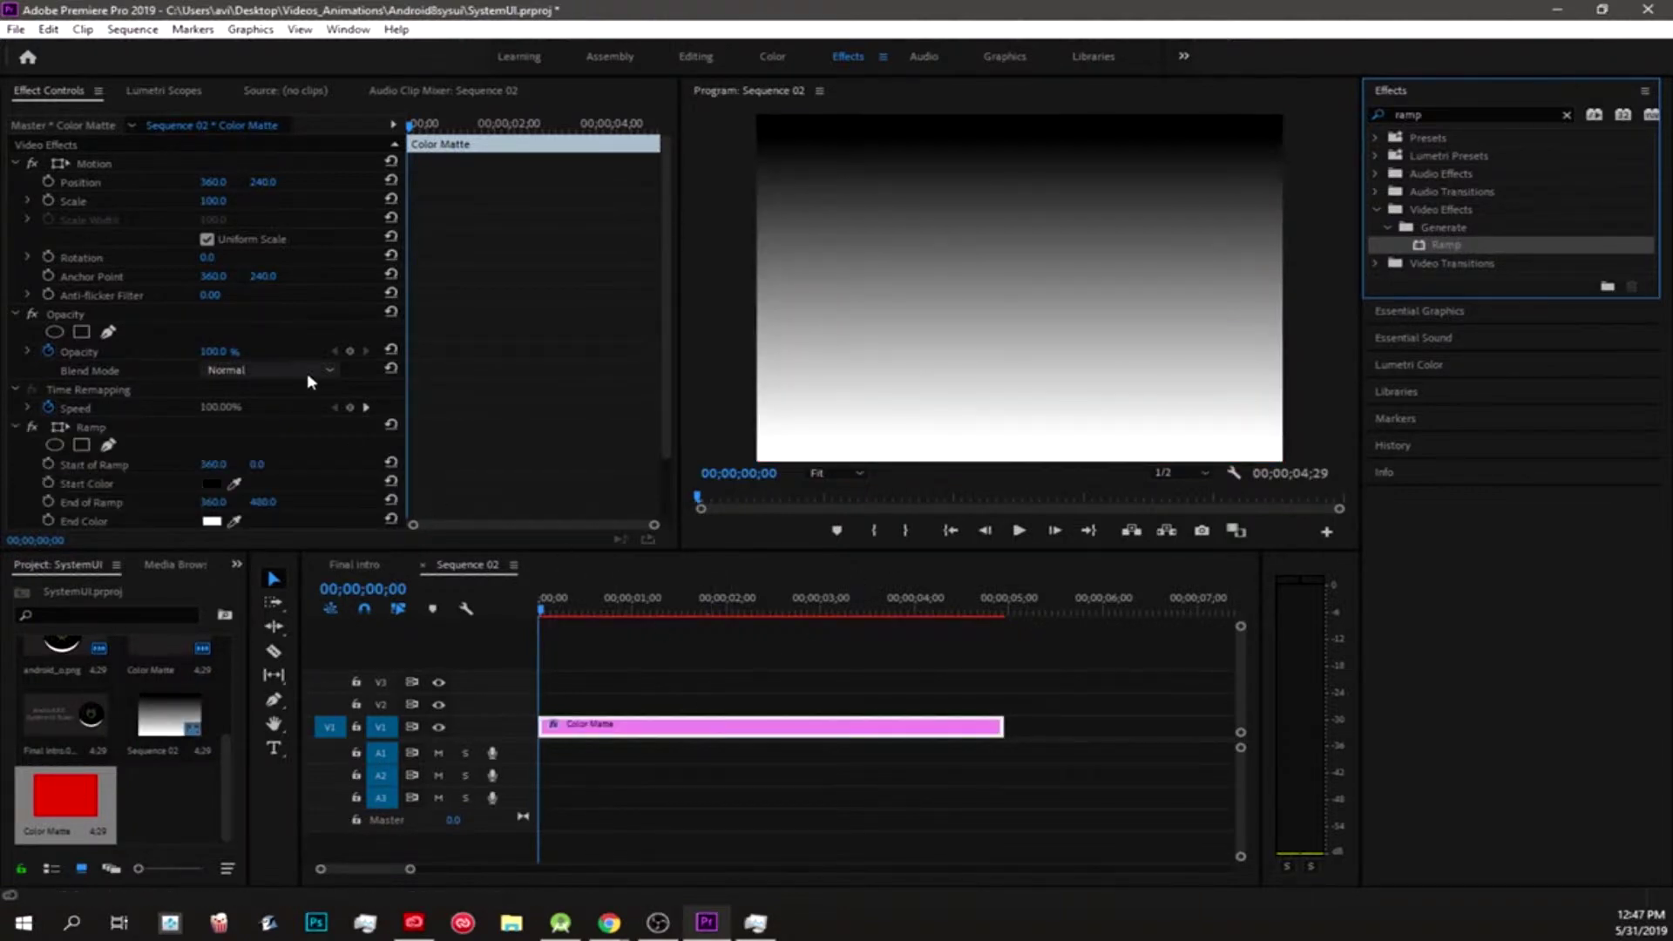
{"action": "scroll", "coordinate": [329, 430], "scroll_direction": "down", "scroll_amount": 3}
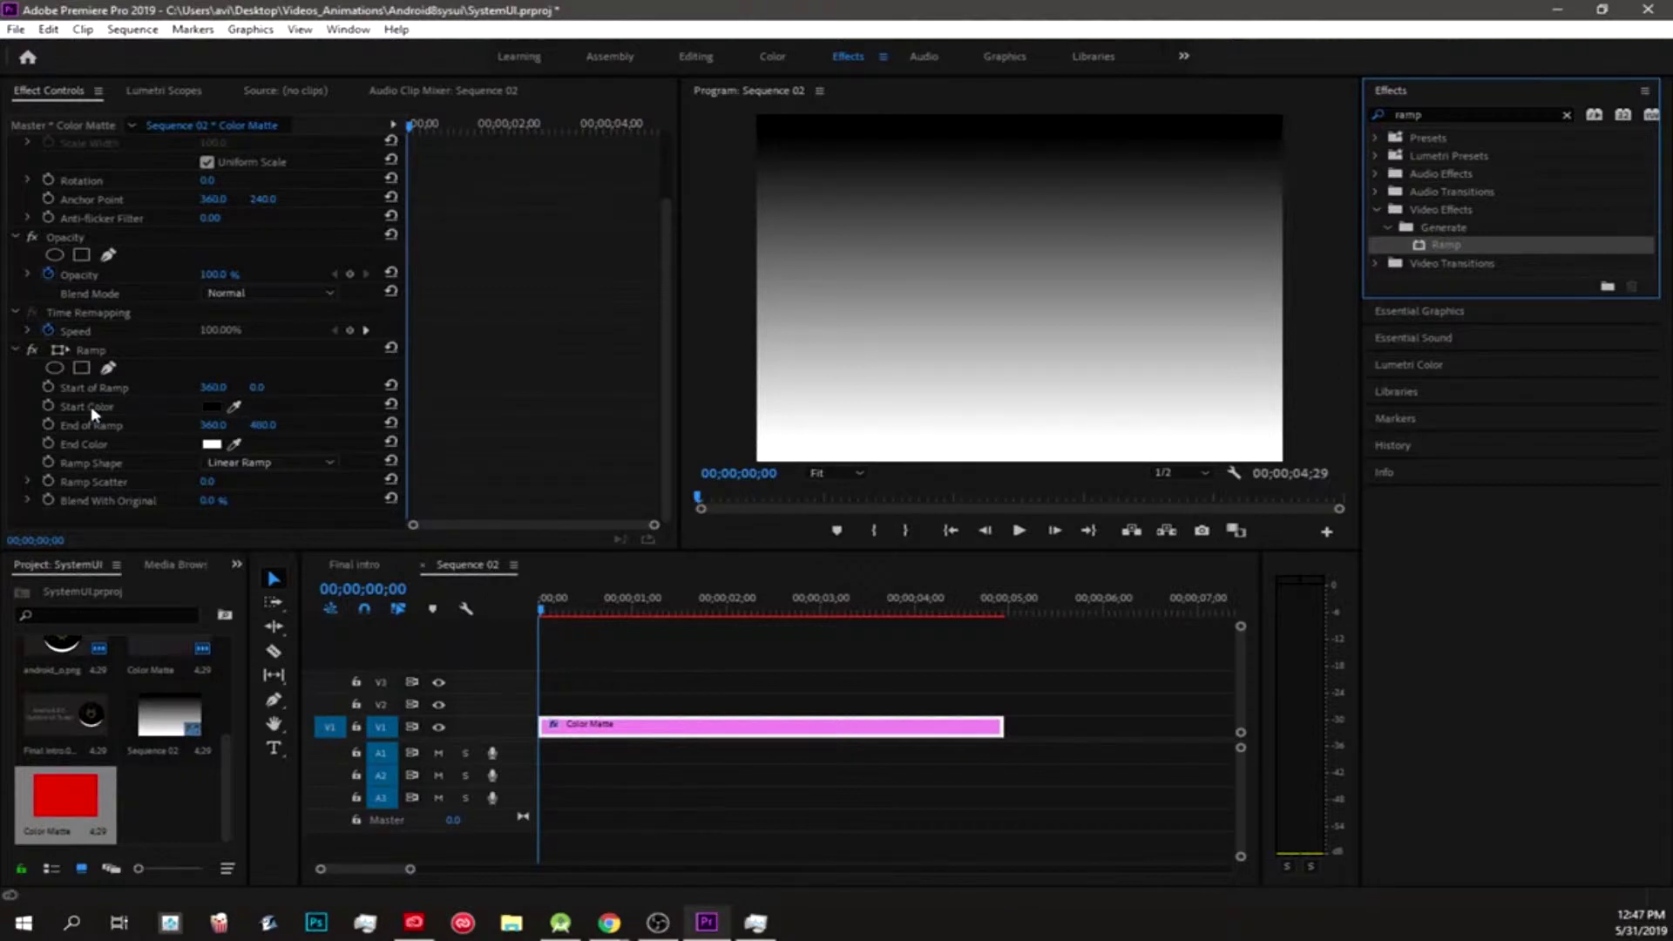
Enable keyframing on Start Color and End of Ramp, and set Start Color to red near 4;18
{"action": "left_click", "coordinate": [47, 410]}
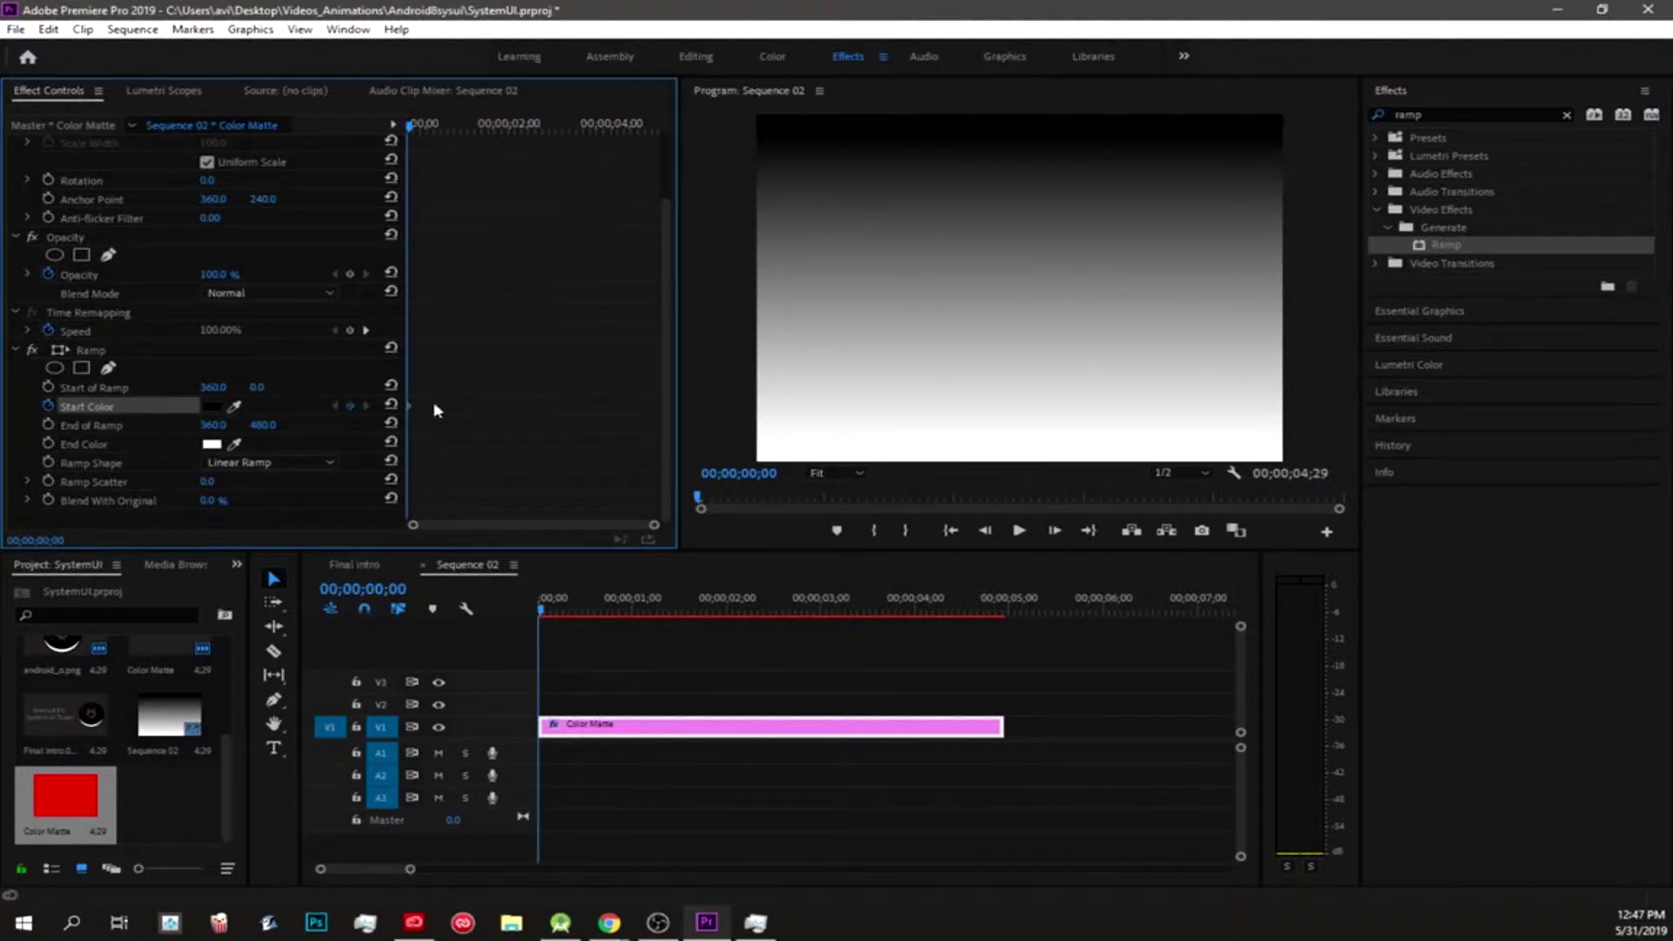
{"action": "left_click", "coordinate": [48, 424]}
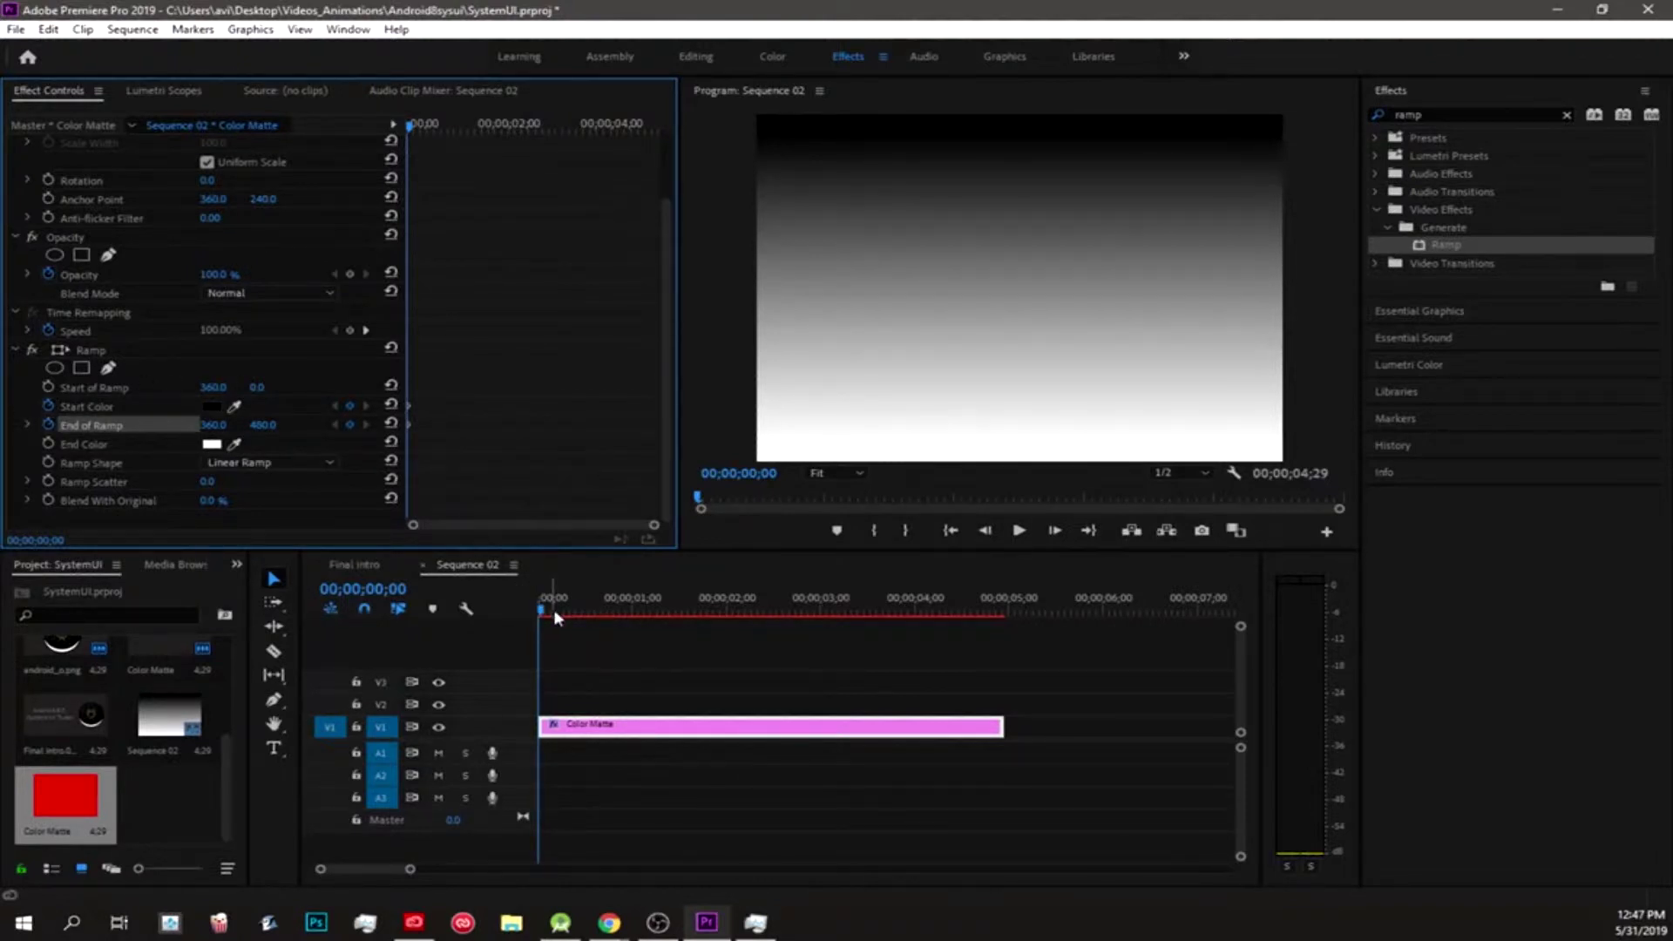
{"action": "left_click_drag", "start_coordinate": [546, 608], "coordinate": [981, 627]}
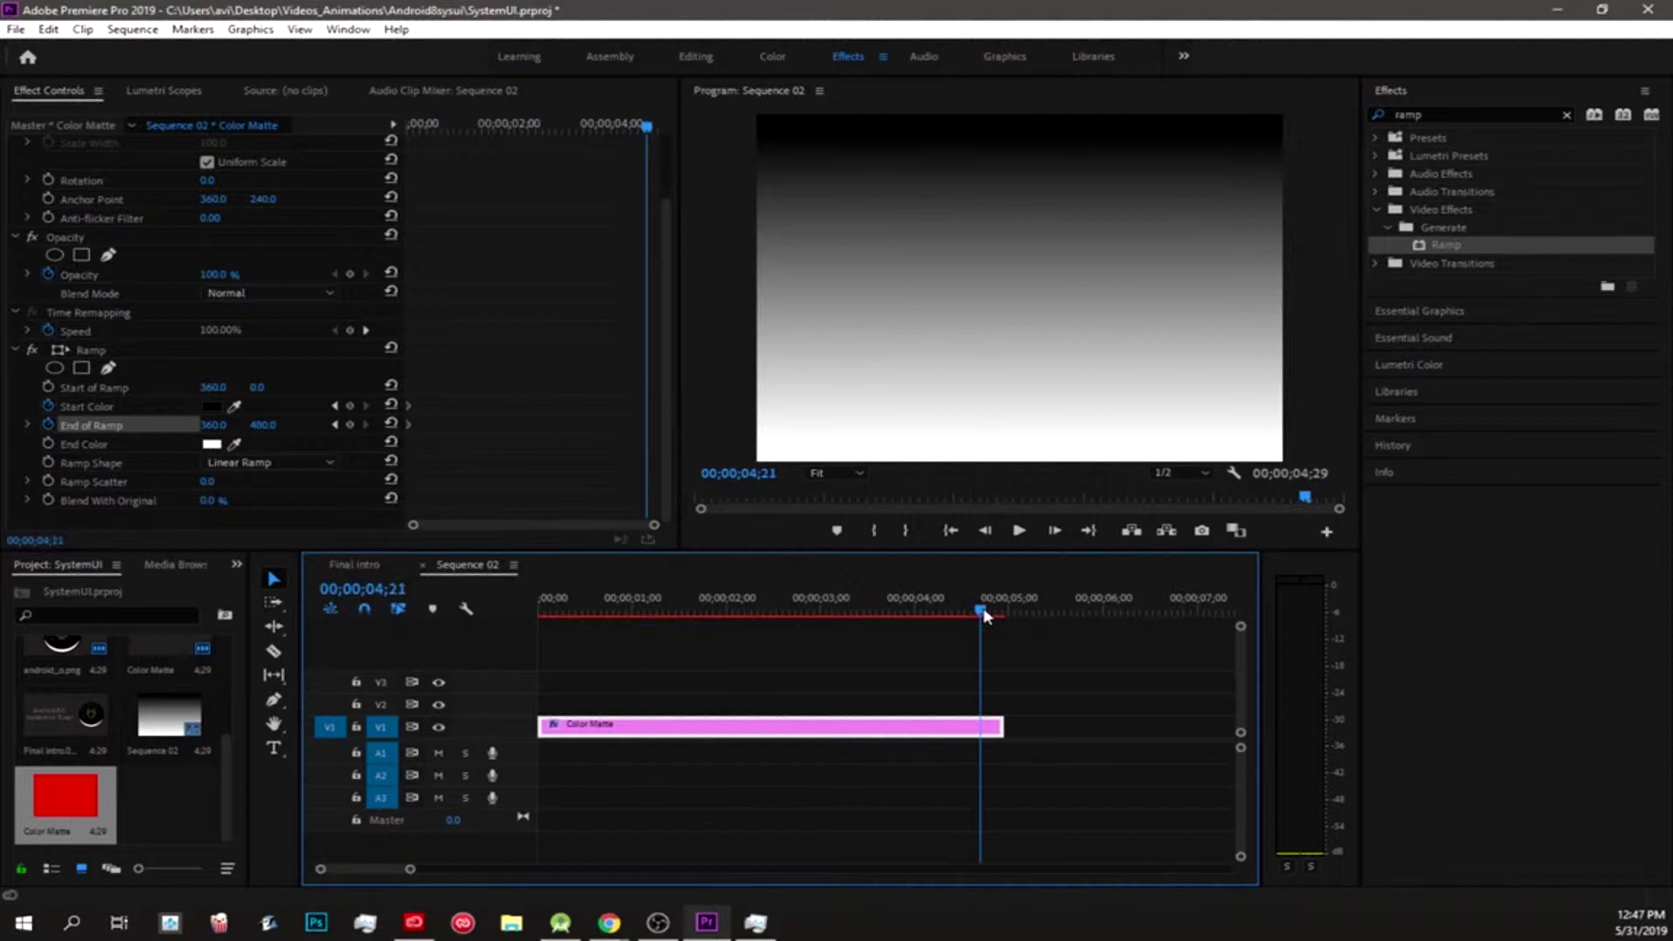
{"action": "left_click", "coordinate": [211, 405]}
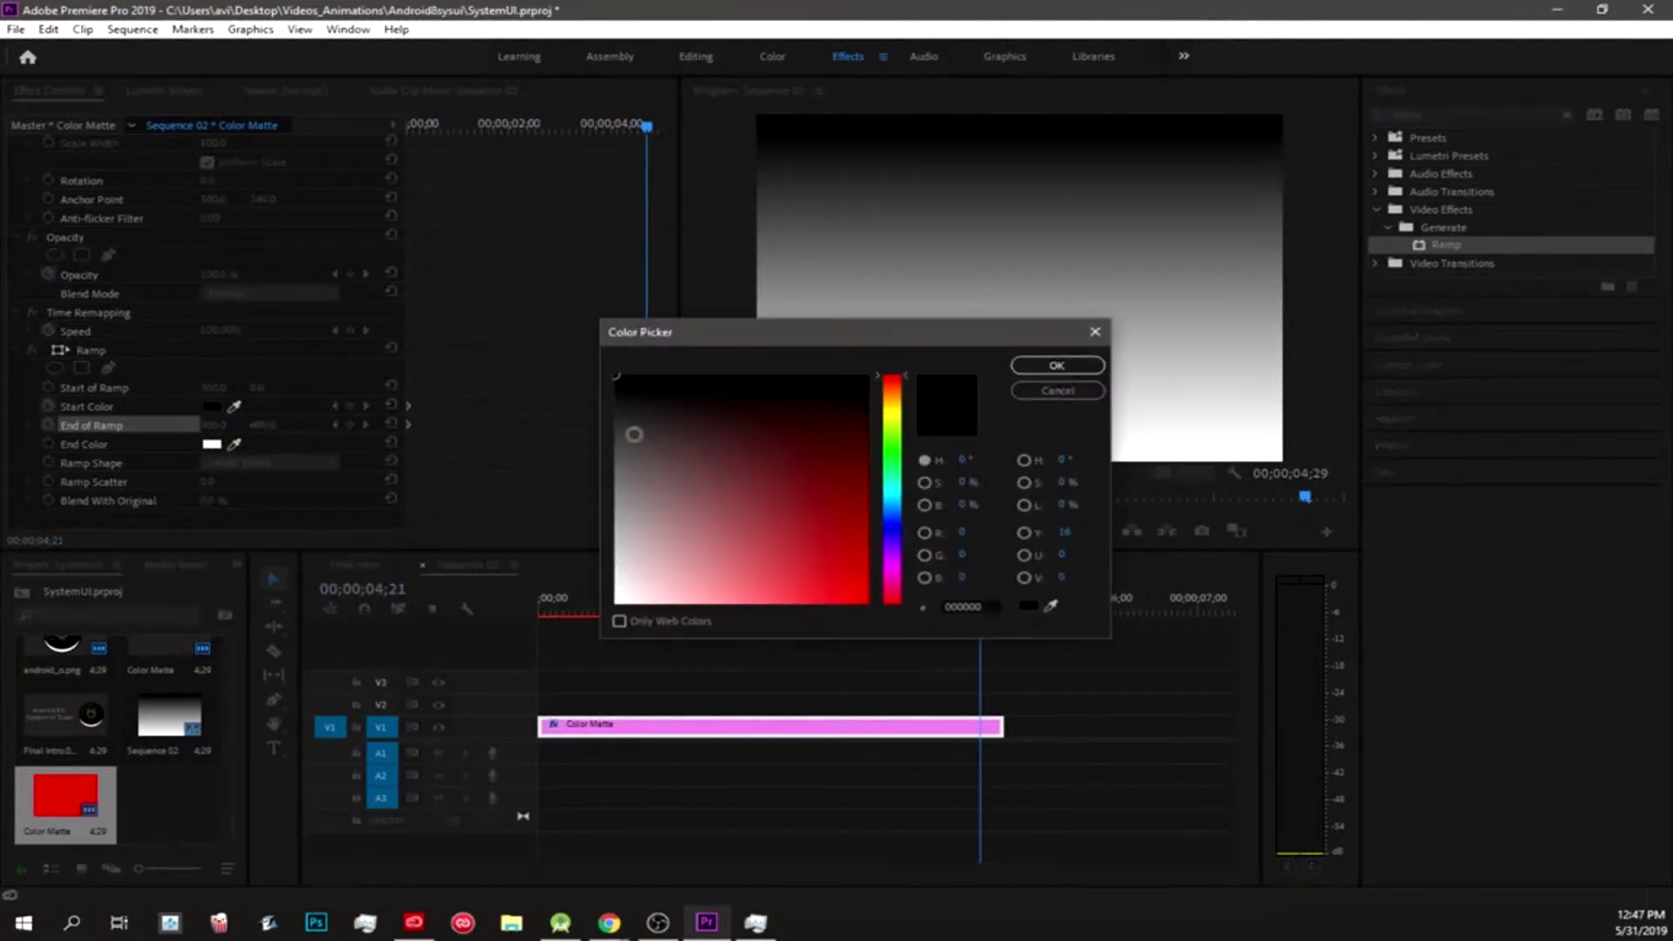
{"action": "left_click", "coordinate": [847, 530]}
{"action": "left_click", "coordinate": [1056, 365]}
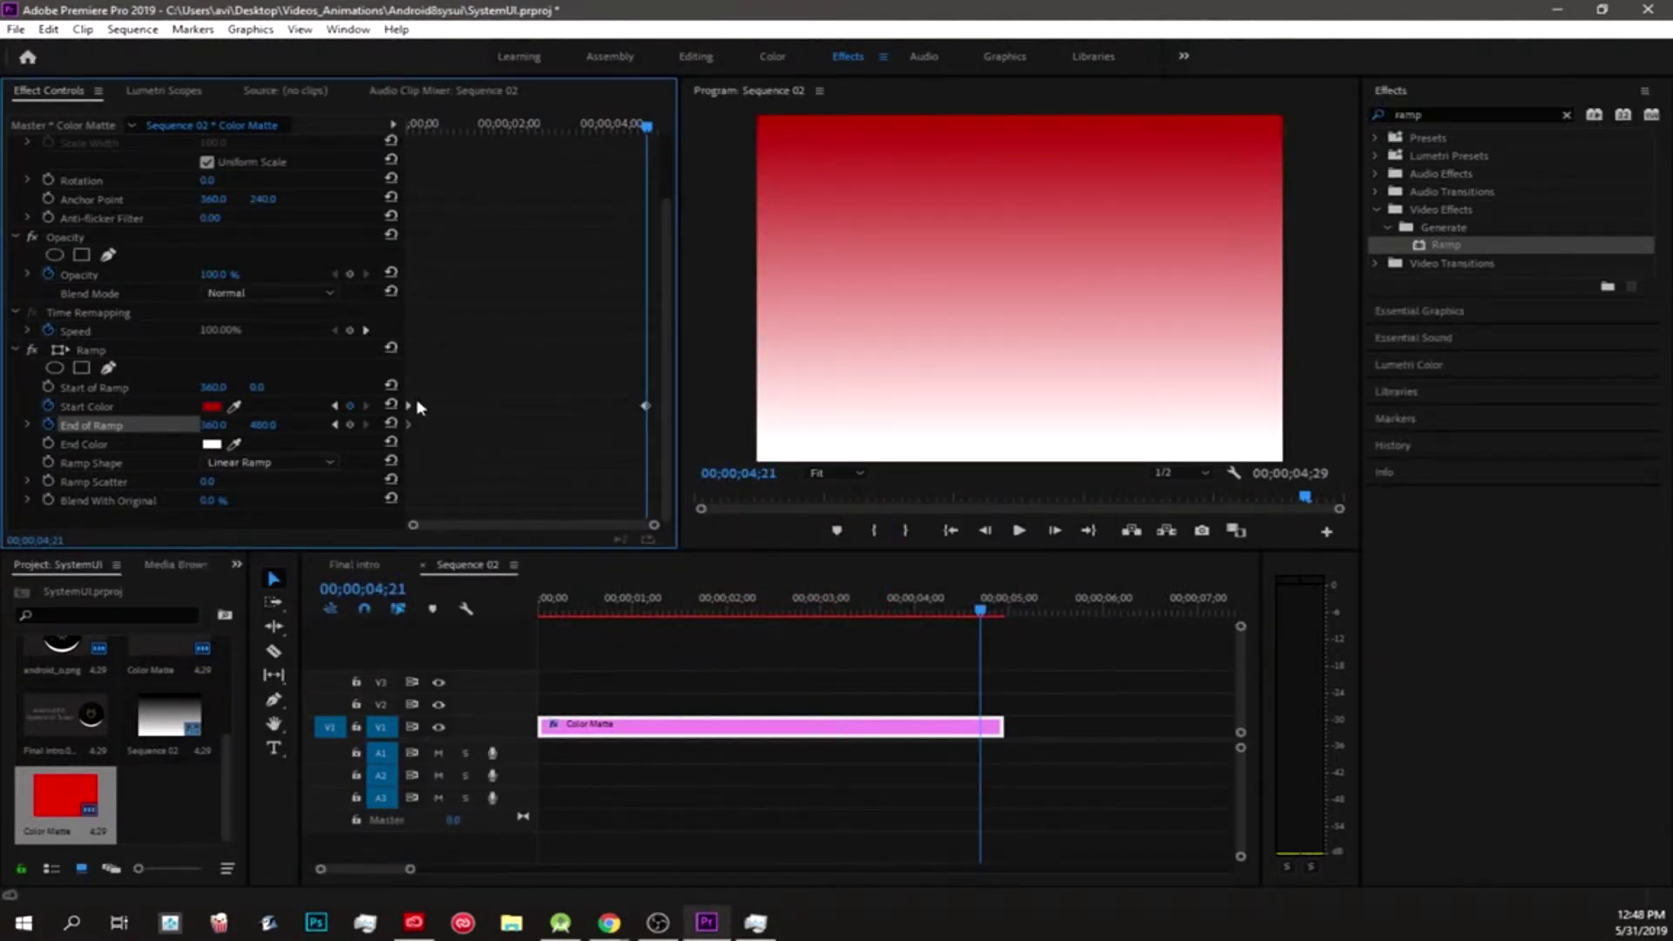
Set the ramp's End Color to deep blue and return the playhead to the first frame
{"action": "left_click", "coordinate": [211, 443]}
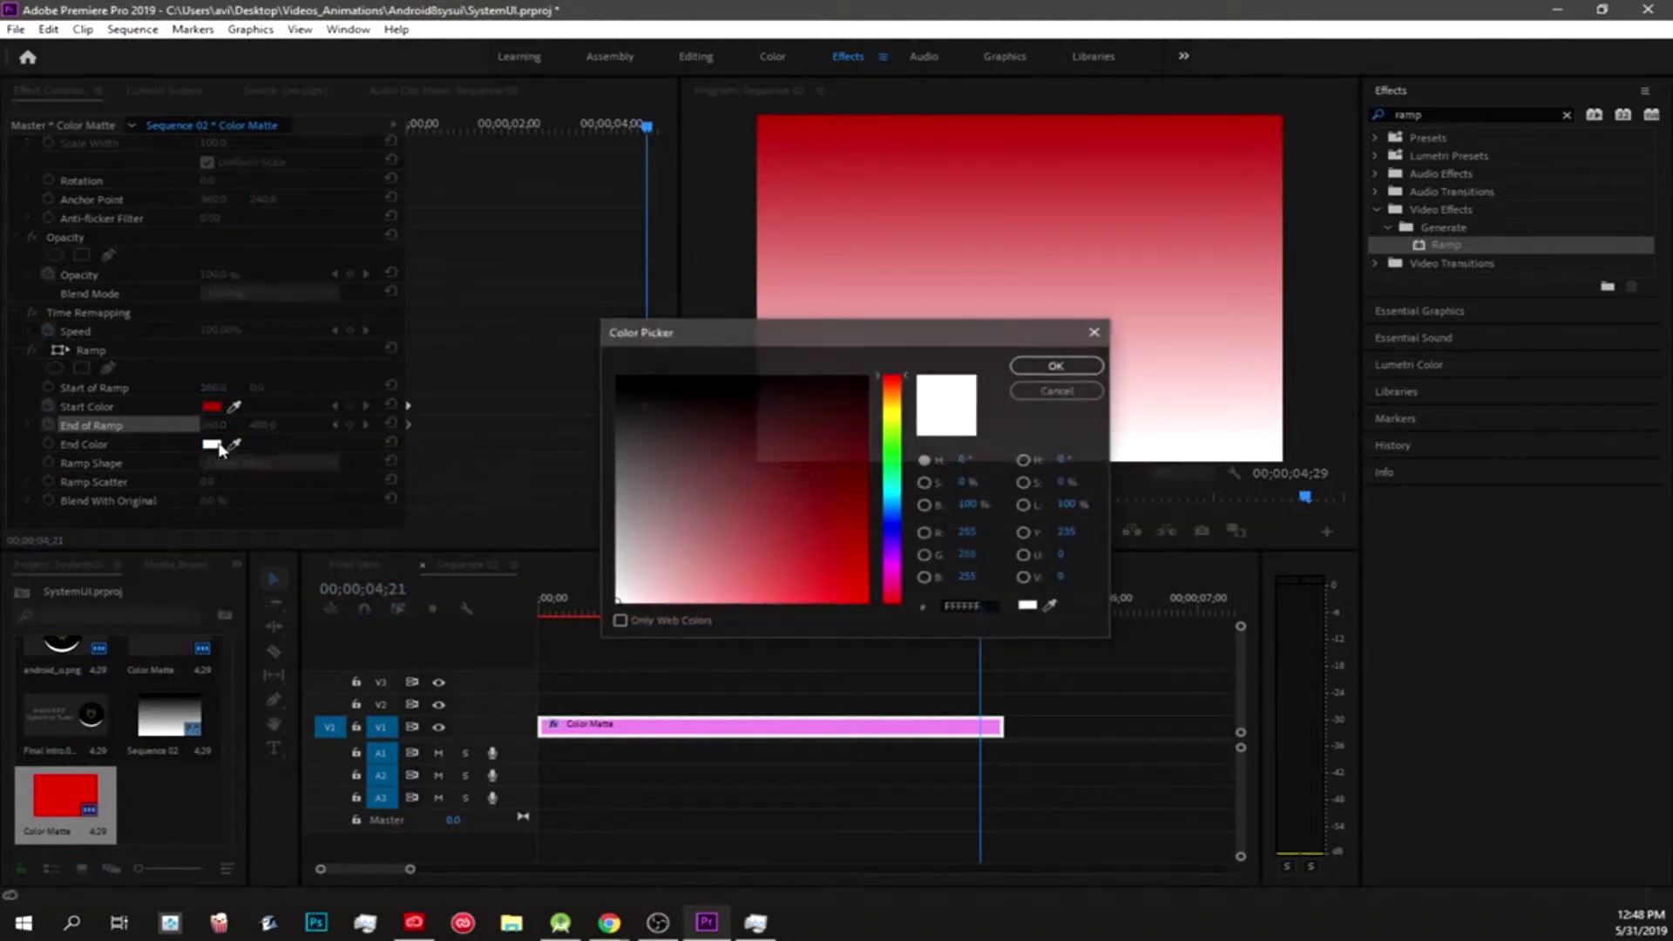
{"action": "left_click", "coordinate": [891, 527]}
{"action": "left_click_drag", "start_coordinate": [865, 545], "coordinate": [865, 578]}
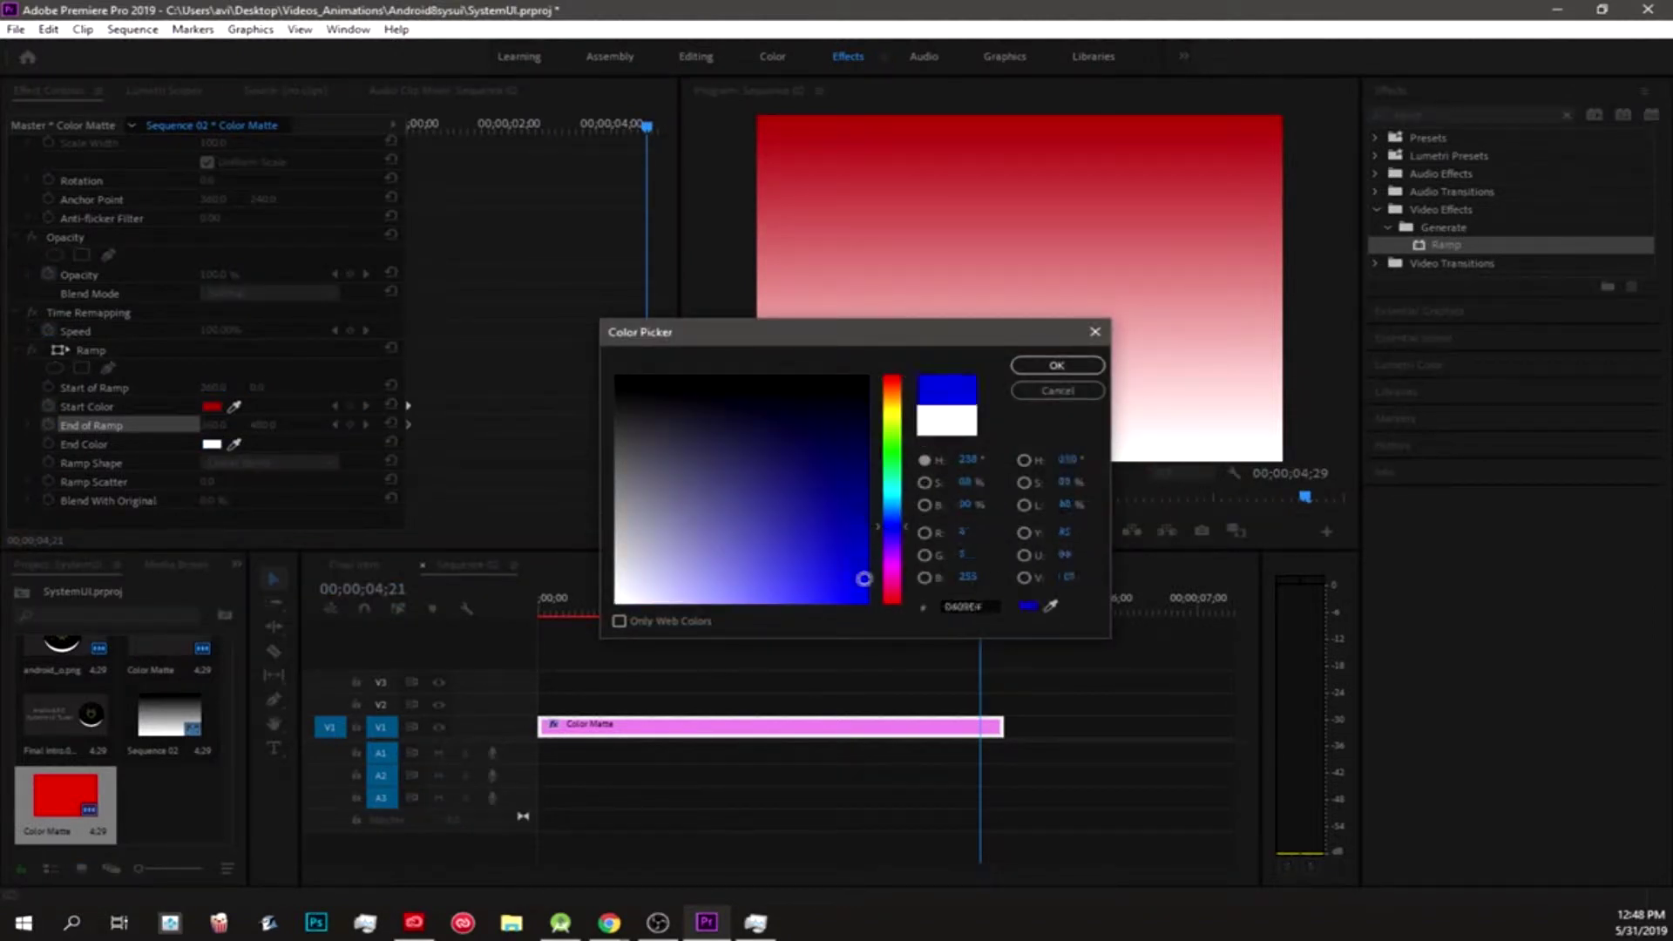
{"action": "left_click", "coordinate": [1056, 365]}
{"action": "left_click_drag", "start_coordinate": [975, 593], "coordinate": [547, 644]}
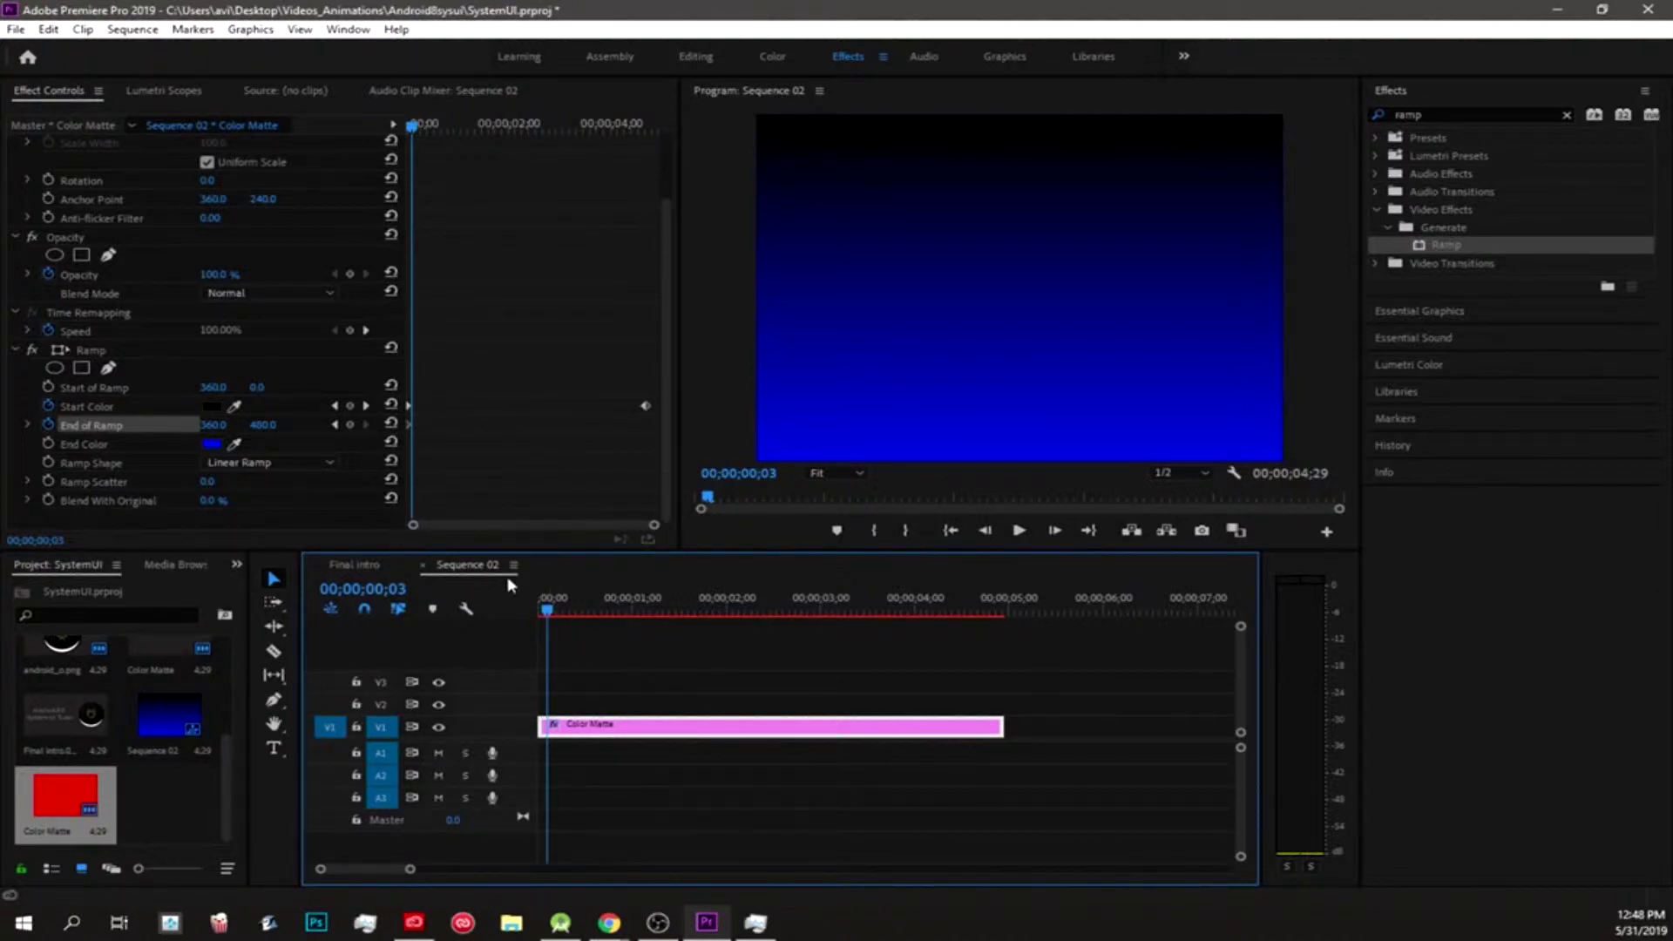
{"action": "left_click_drag", "start_coordinate": [544, 616], "coordinate": [538, 615]}
Set the ramp's Start Color to bright blue
{"action": "left_click", "coordinate": [413, 420]}
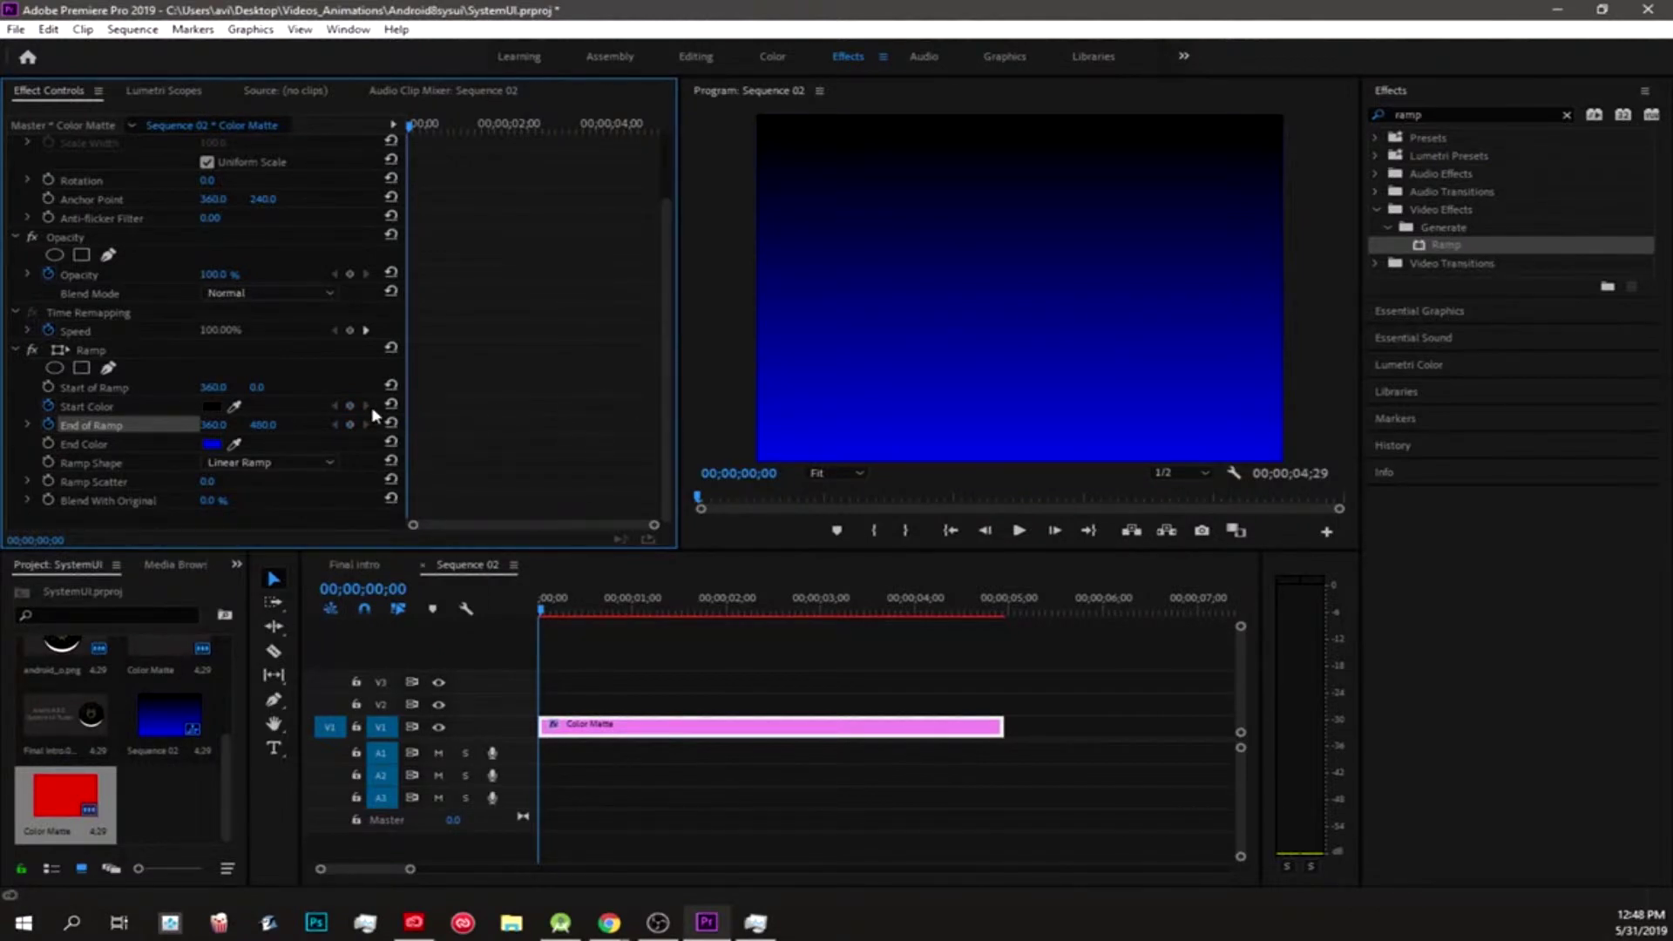
{"action": "left_click", "coordinate": [218, 407]}
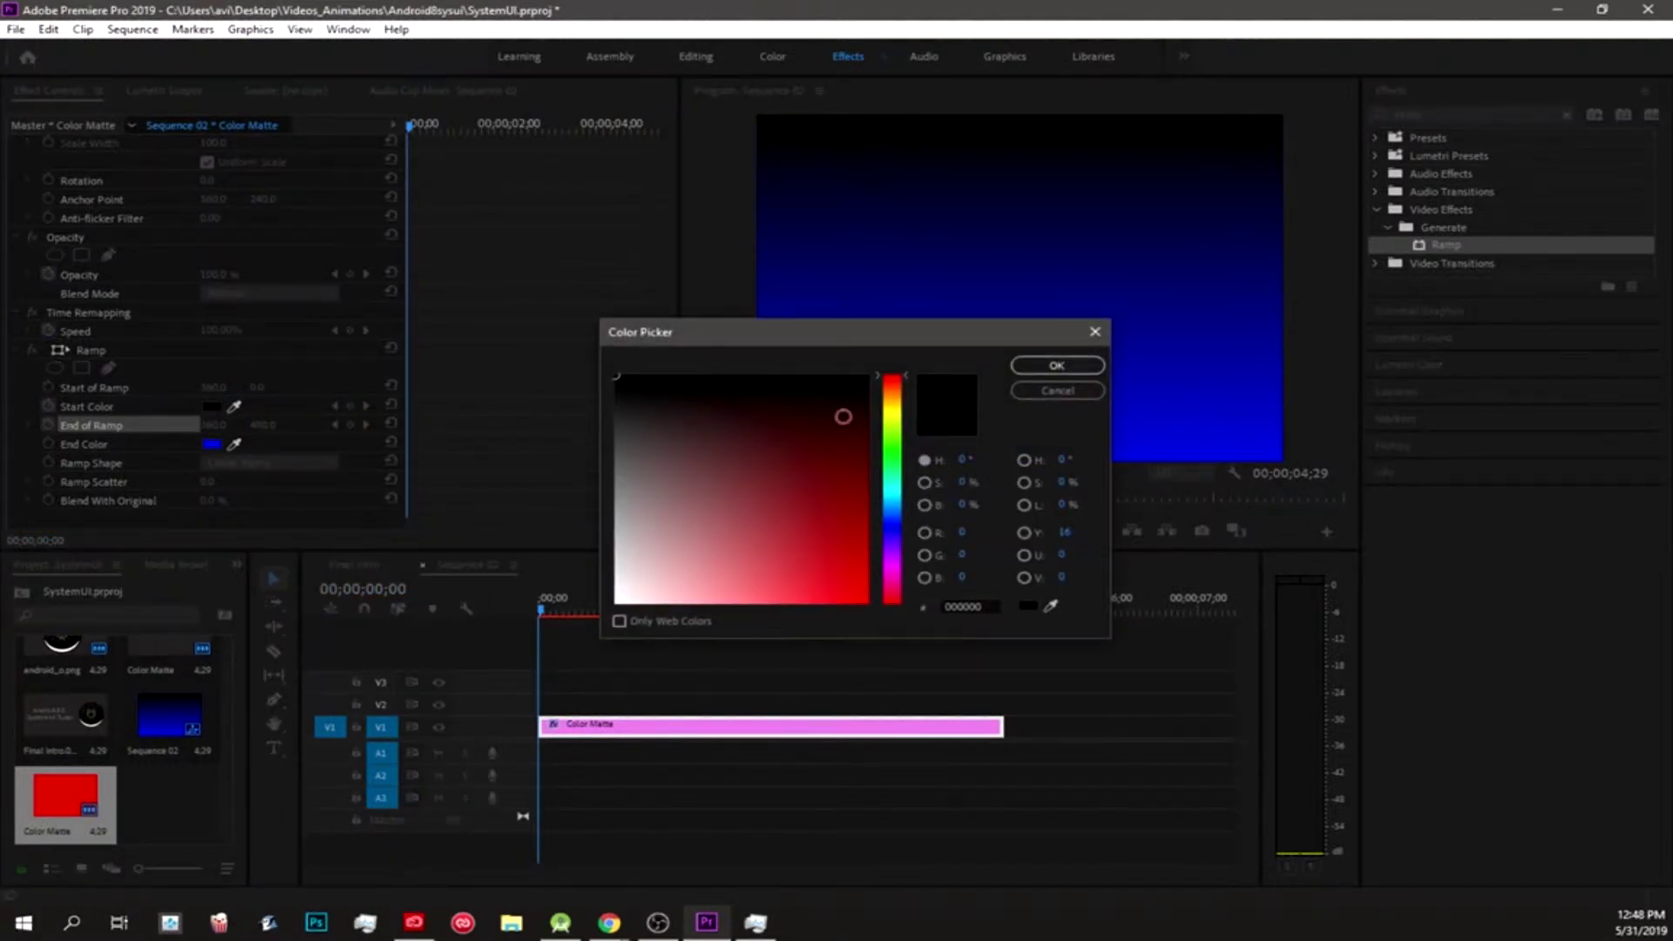
{"action": "left_click_drag", "start_coordinate": [887, 505], "coordinate": [893, 524]}
{"action": "left_click", "coordinate": [865, 603]}
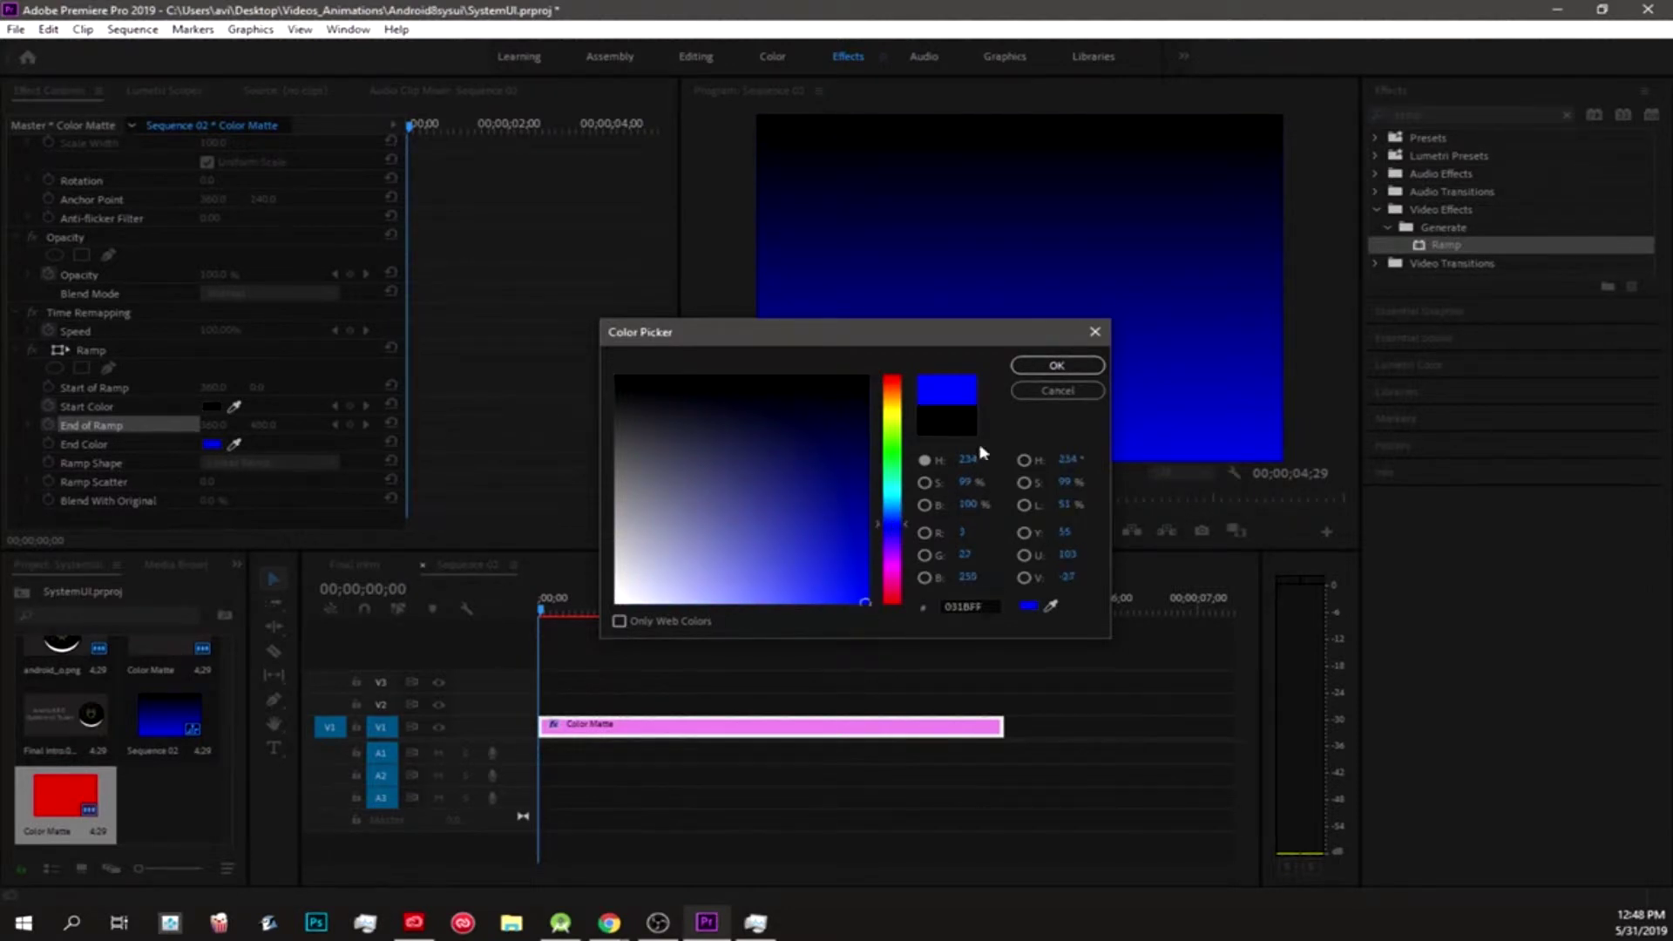
{"action": "left_click", "coordinate": [1056, 365]}
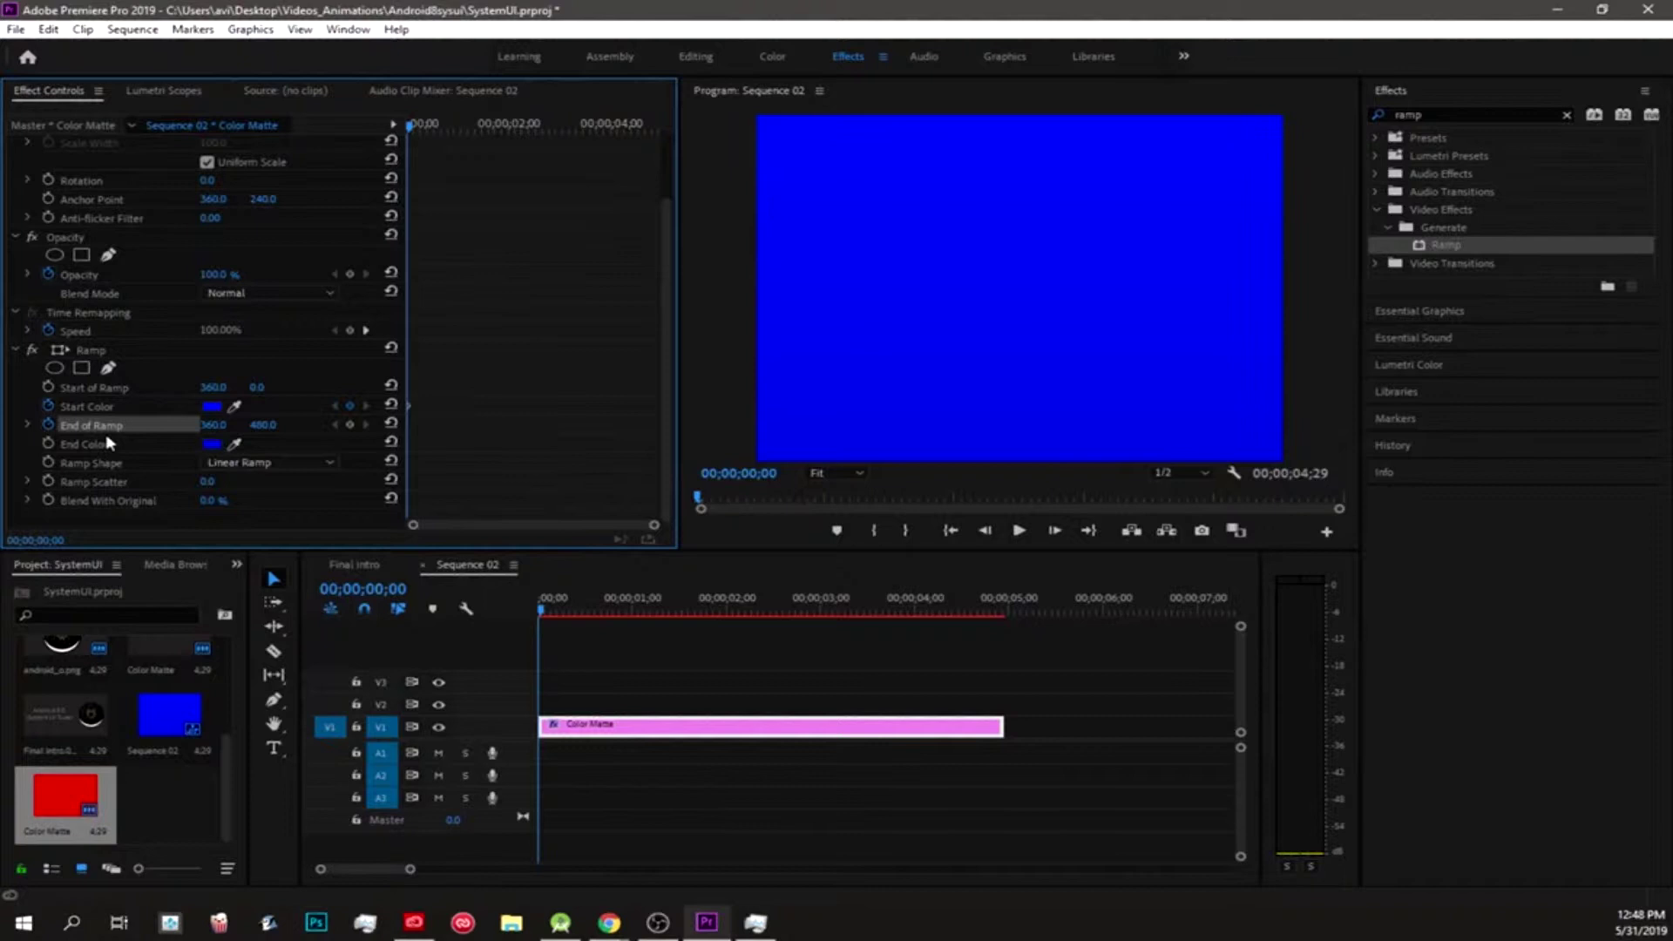
Reset both ramp colours, then eyedrop the white End Color into Start Color
{"action": "left_click", "coordinate": [391, 442]}
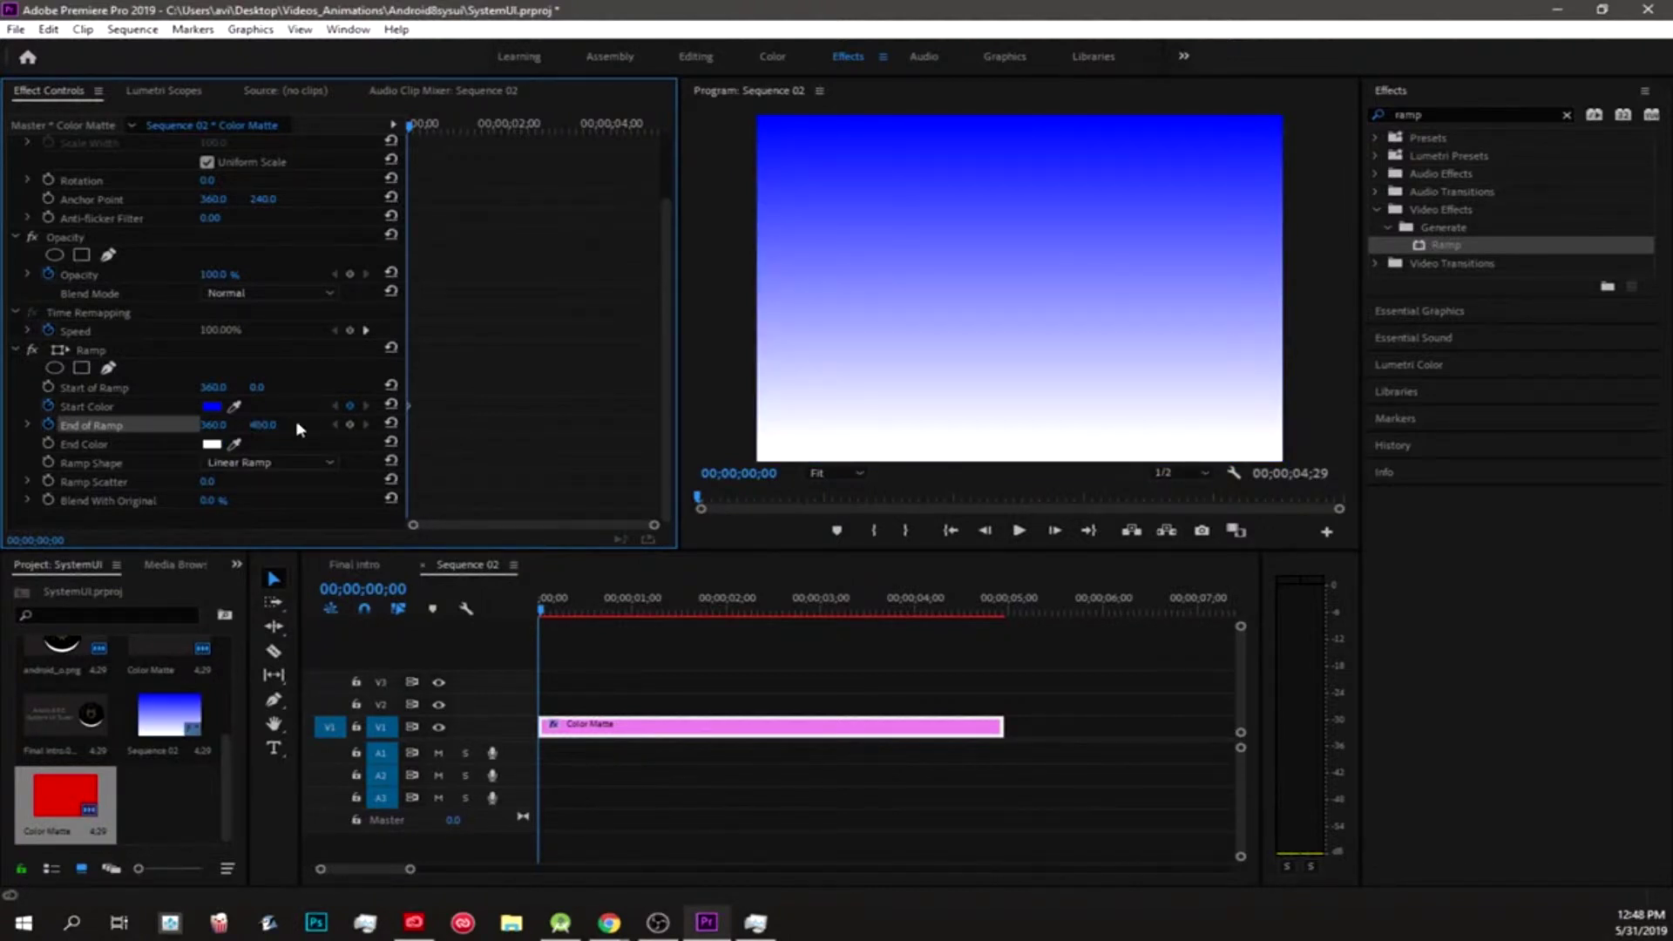
{"action": "left_click", "coordinate": [391, 404]}
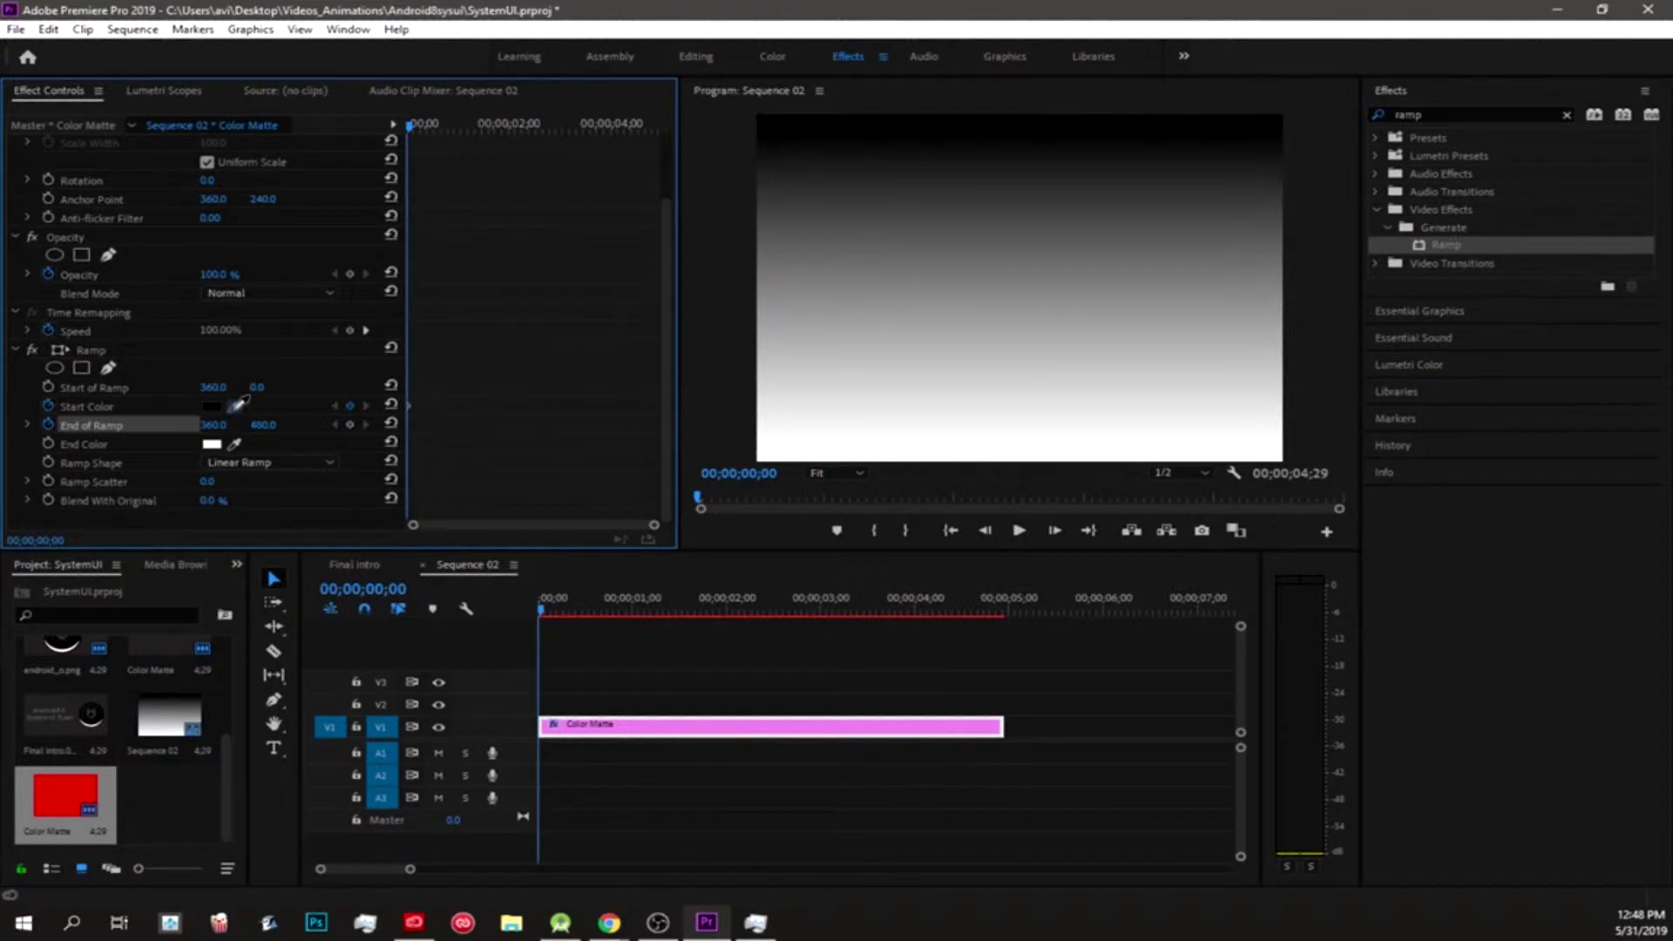
{"action": "left_click_drag", "start_coordinate": [237, 404], "coordinate": [212, 442]}
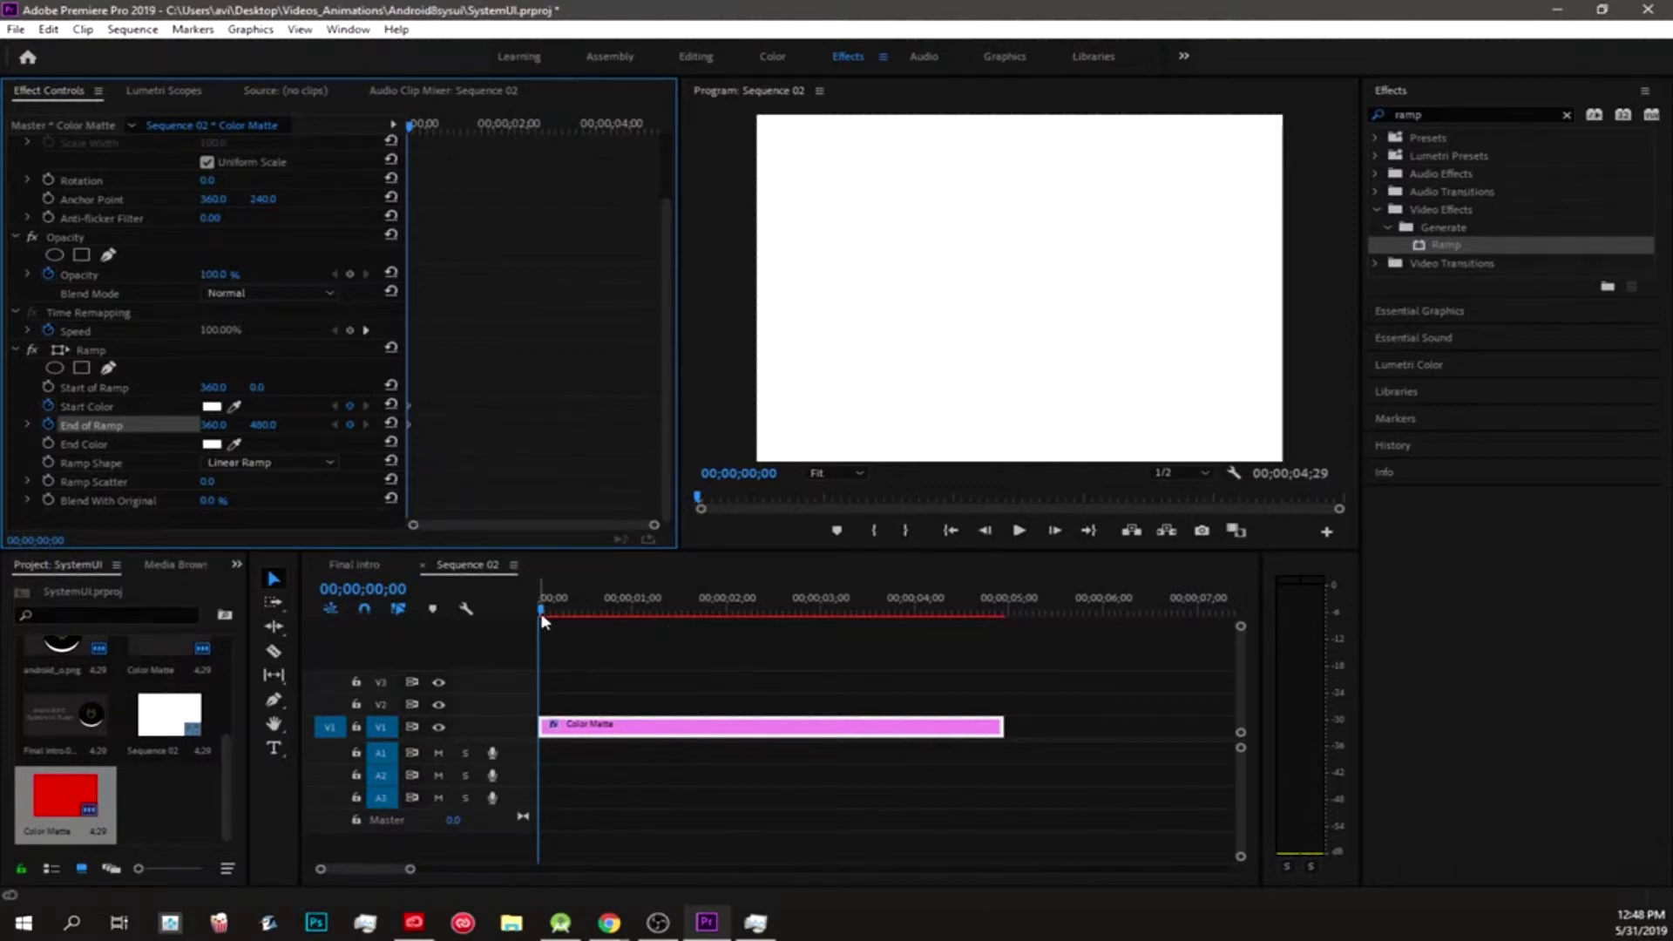
At the clip's end, set both the ramp's Start Color and End Color to red
{"action": "left_click_drag", "start_coordinate": [544, 610], "coordinate": [999, 610]}
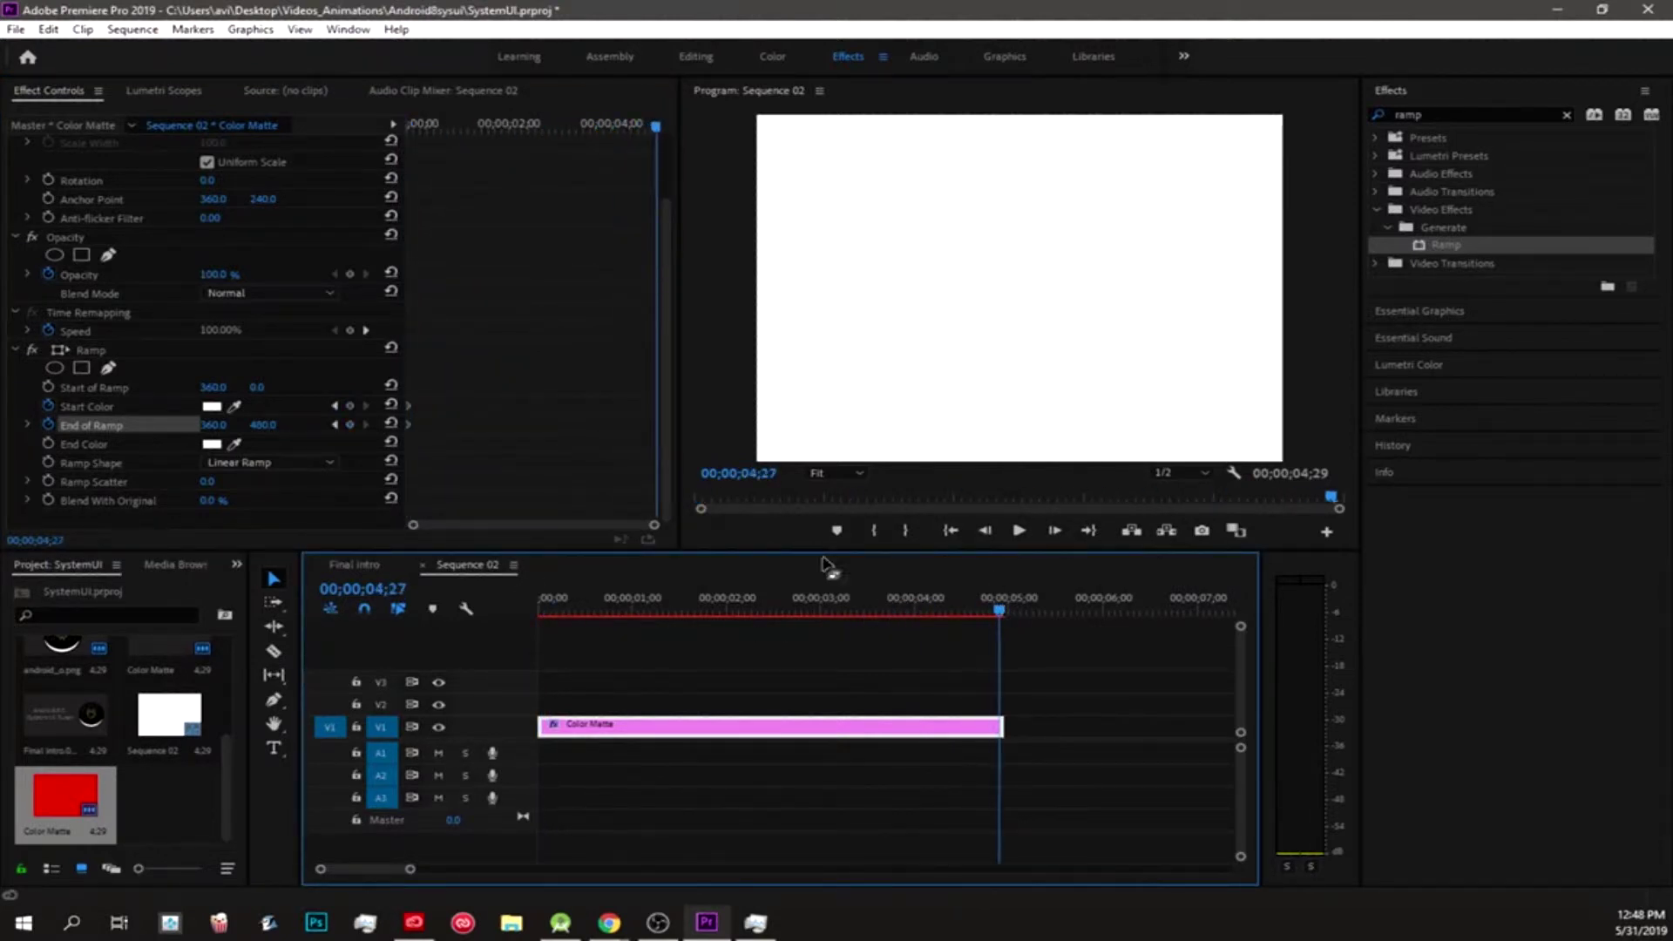
{"action": "left_click", "coordinate": [212, 406]}
{"action": "left_click_drag", "start_coordinate": [693, 440], "coordinate": [865, 616]}
{"action": "left_click", "coordinate": [1055, 365]}
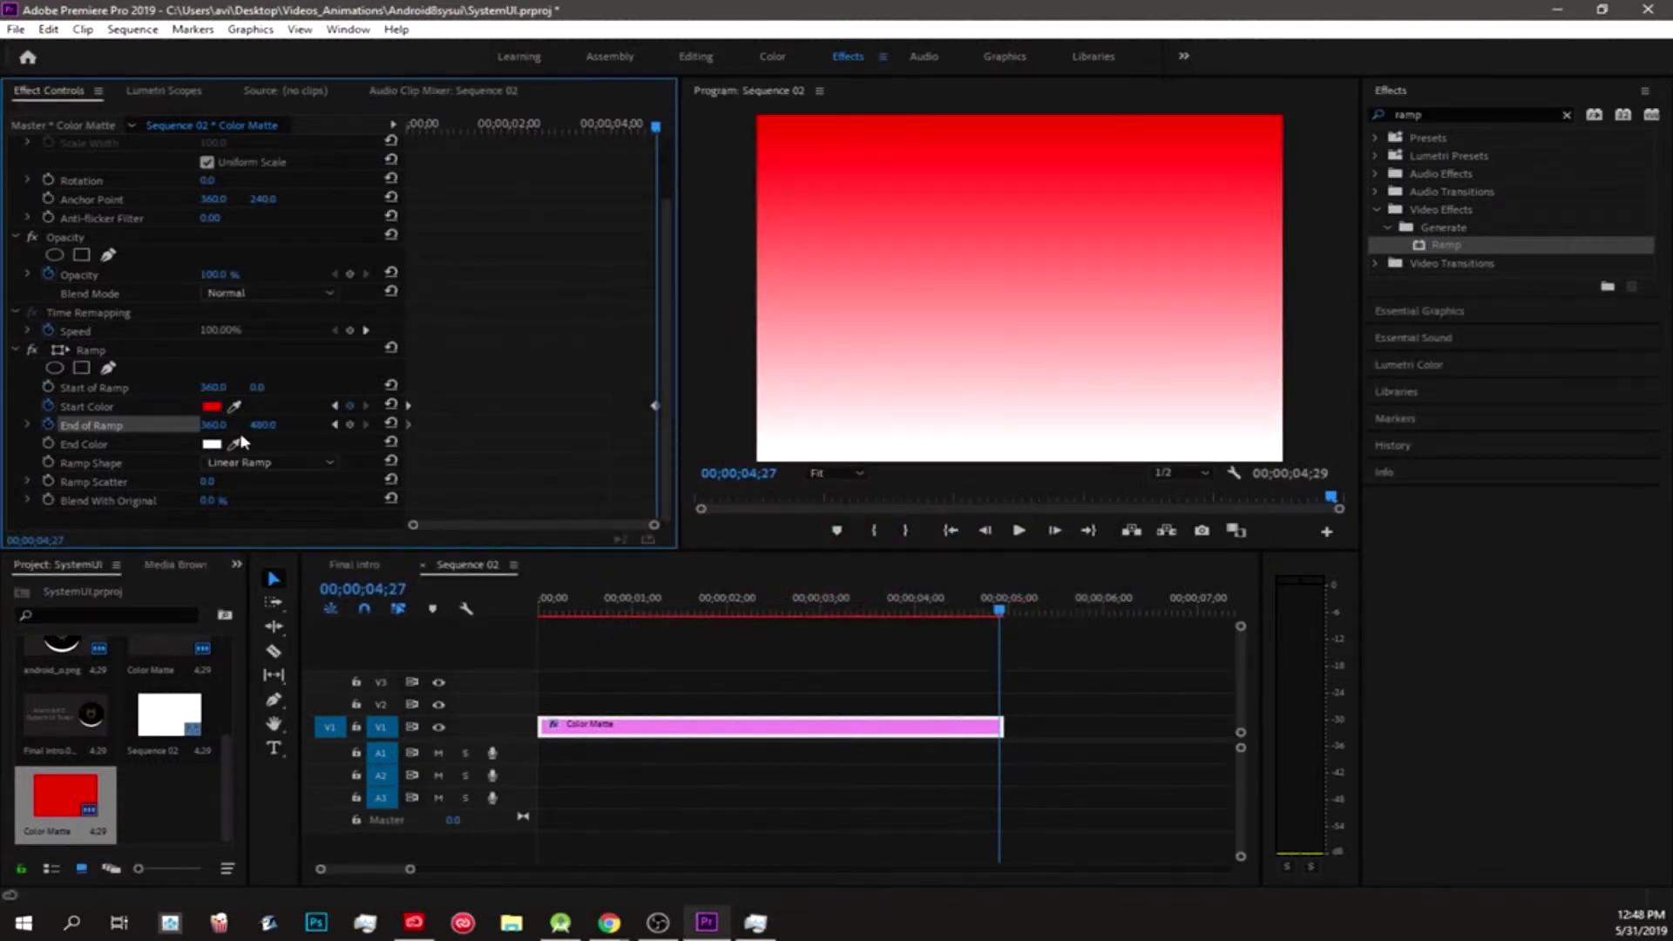
{"action": "left_click", "coordinate": [212, 445]}
{"action": "left_click_drag", "start_coordinate": [740, 467], "coordinate": [865, 601]}
{"action": "left_click", "coordinate": [1055, 365]}
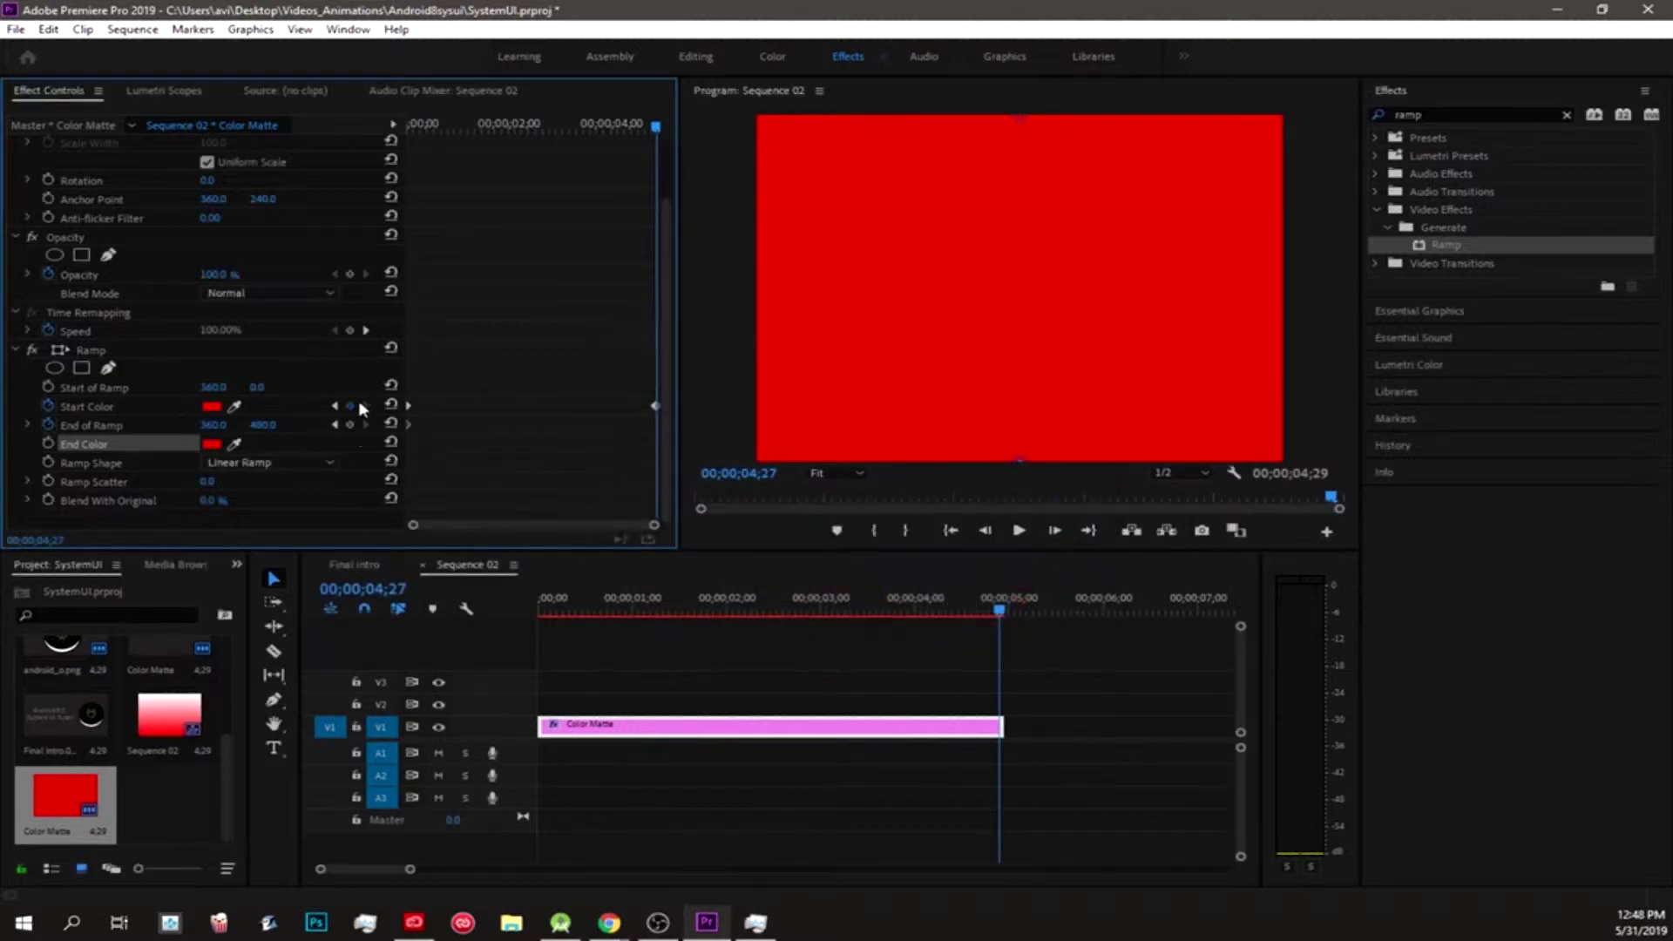
Try the Radial Ramp shape, revert to Linear Ramp, and move the playhead back earlier
{"action": "left_click", "coordinate": [305, 462]}
{"action": "left_click", "coordinate": [302, 498]}
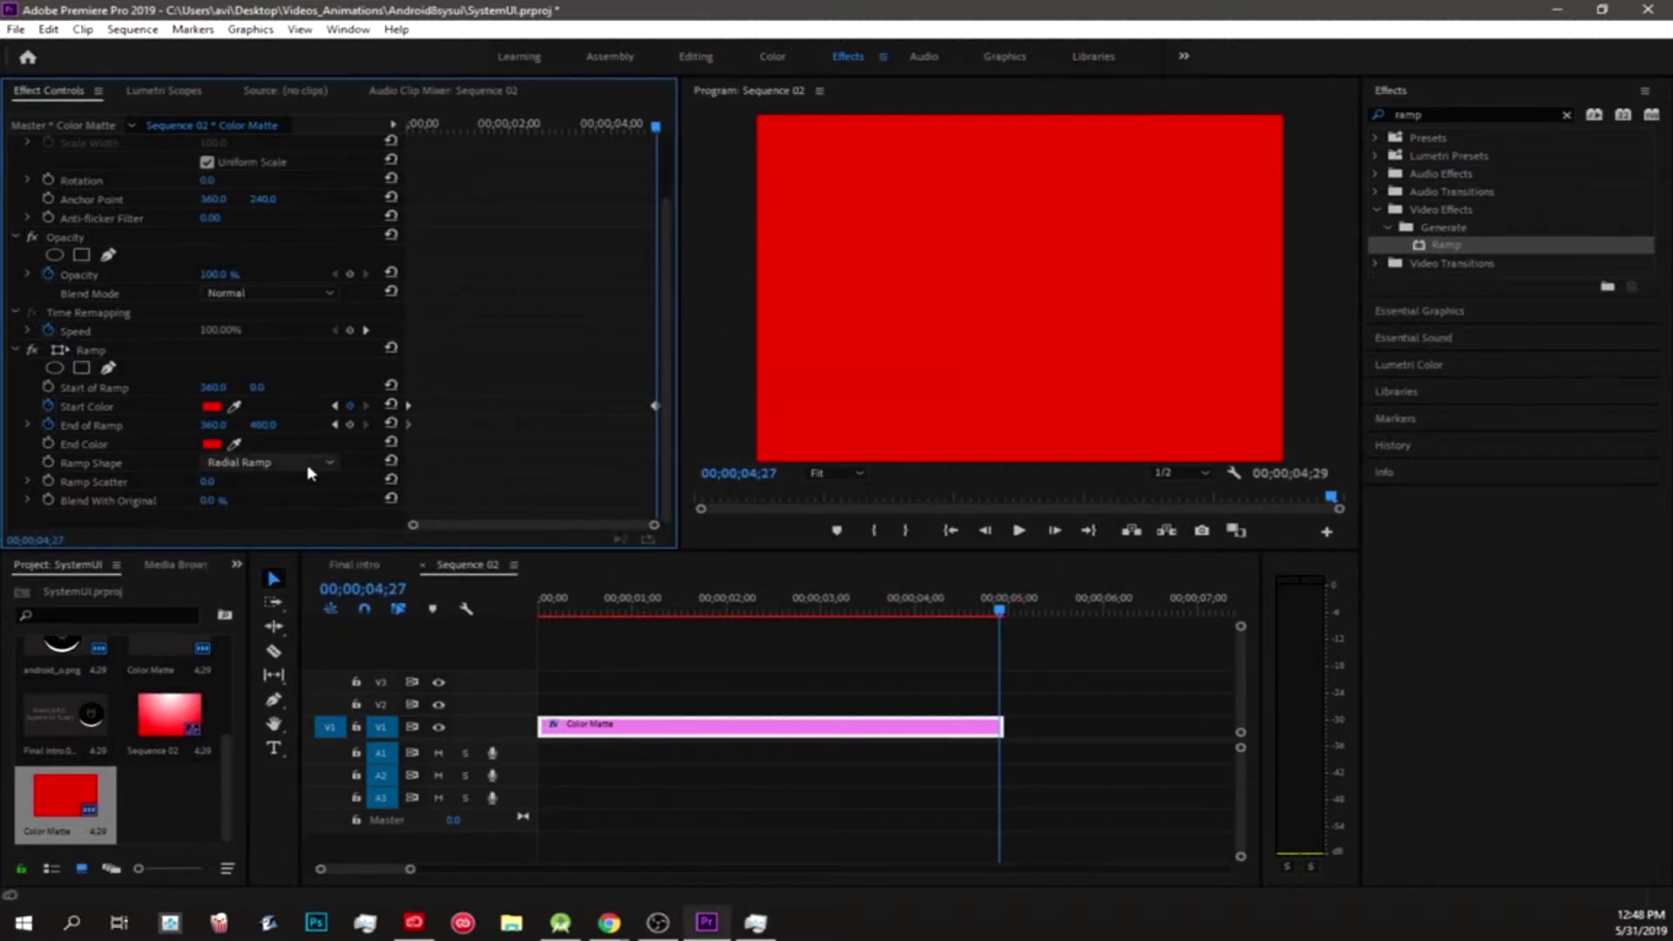
{"action": "left_click", "coordinate": [306, 464]}
{"action": "left_click", "coordinate": [300, 480]}
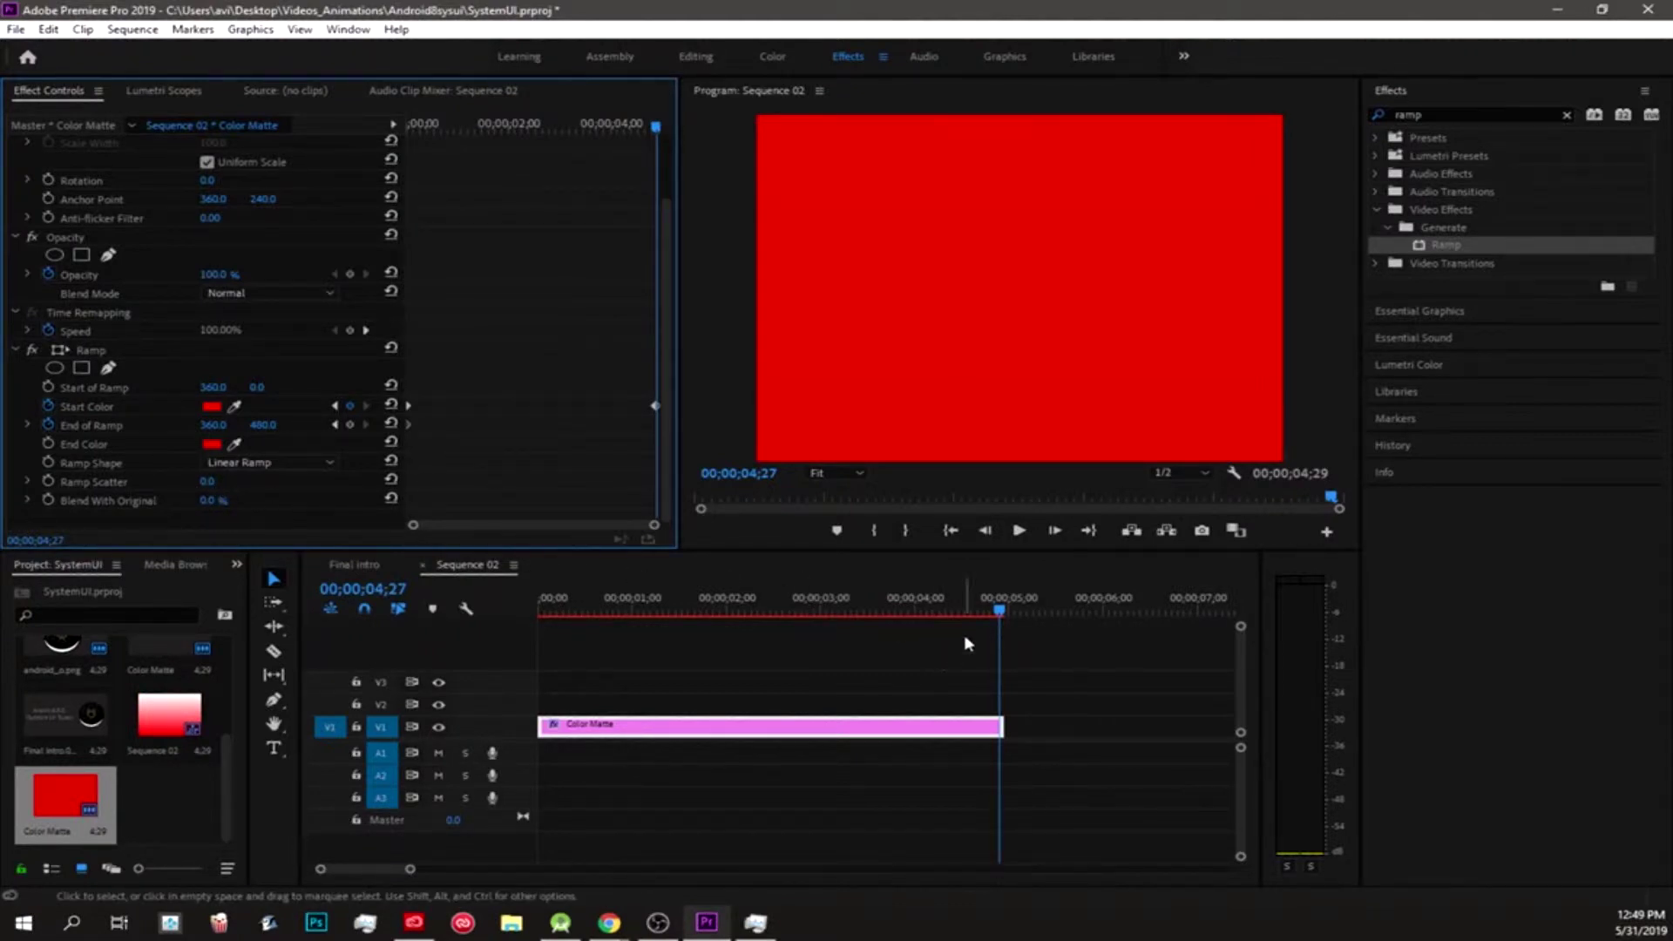
{"action": "left_click_drag", "start_coordinate": [999, 609], "coordinate": [431, 664]}
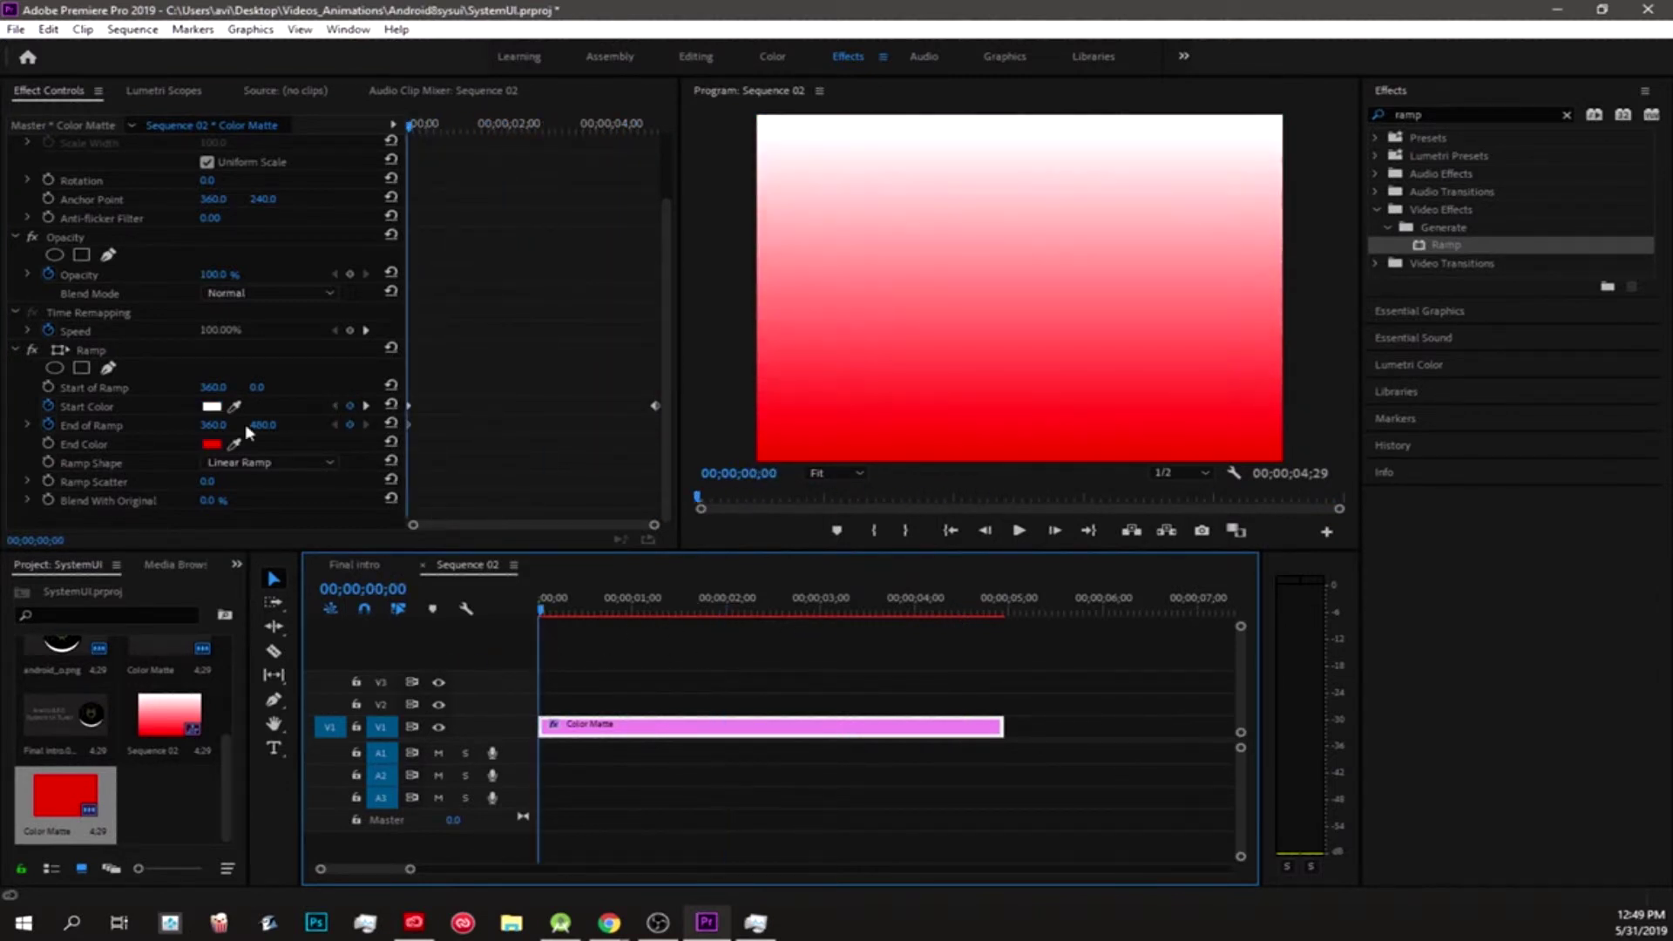
Set the ramp's End Color to white and play the sequence to preview the animation
{"action": "left_click", "coordinate": [212, 443]}
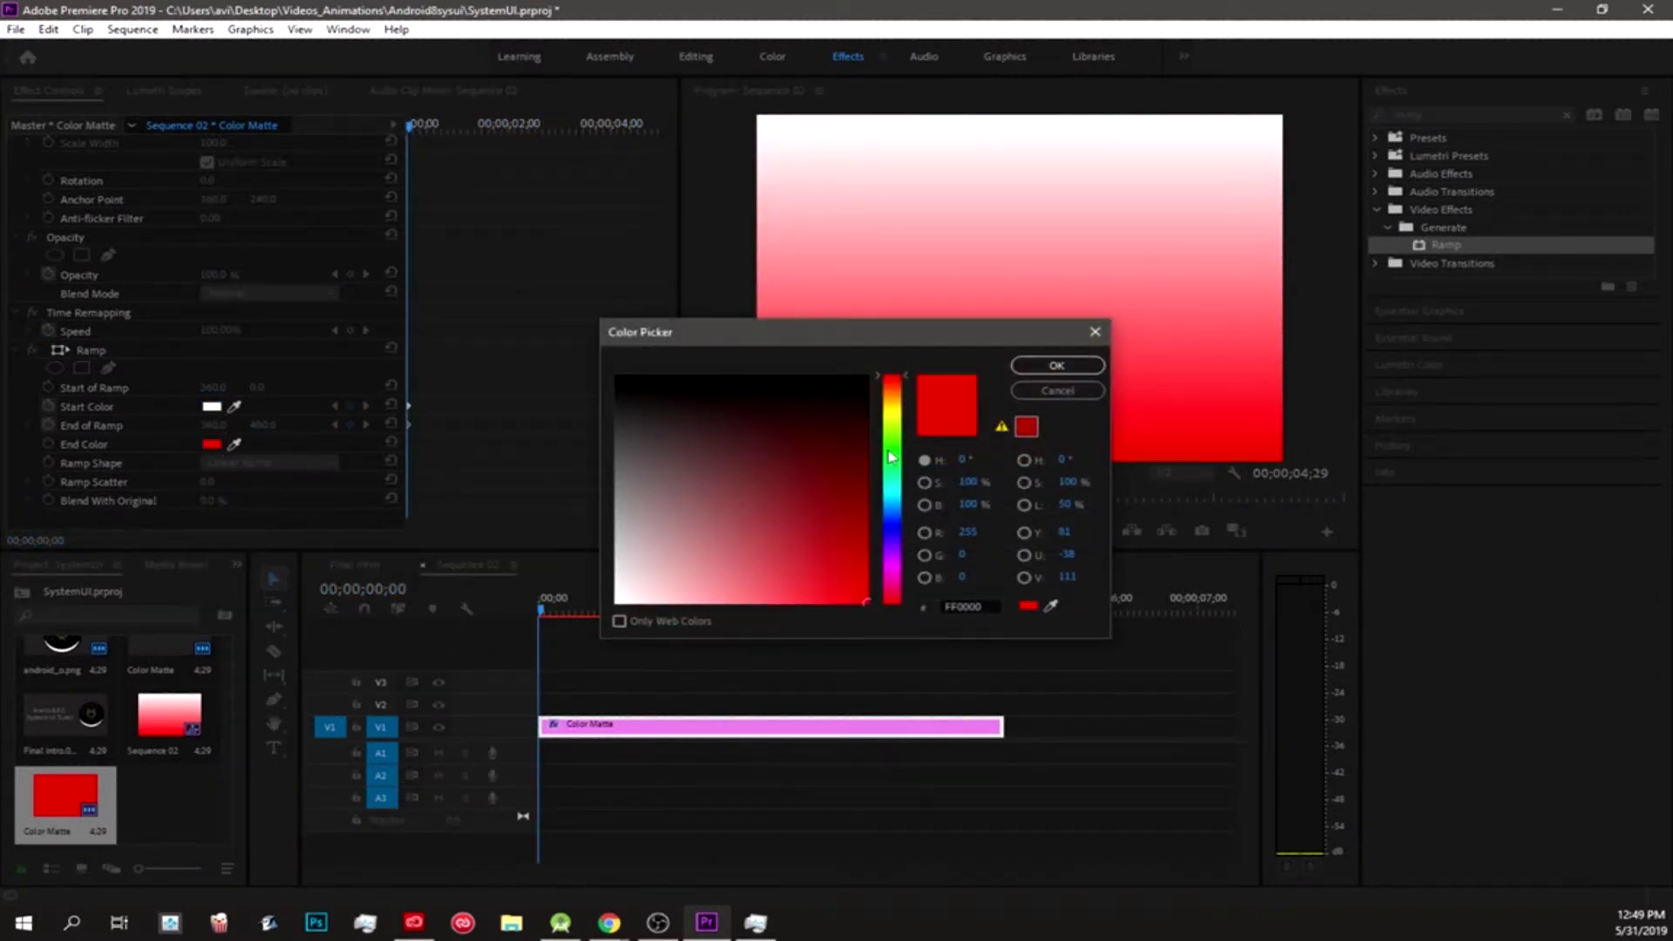
{"action": "left_click_drag", "start_coordinate": [662, 574], "coordinate": [540, 647]}
{"action": "left_click", "coordinate": [1057, 365]}
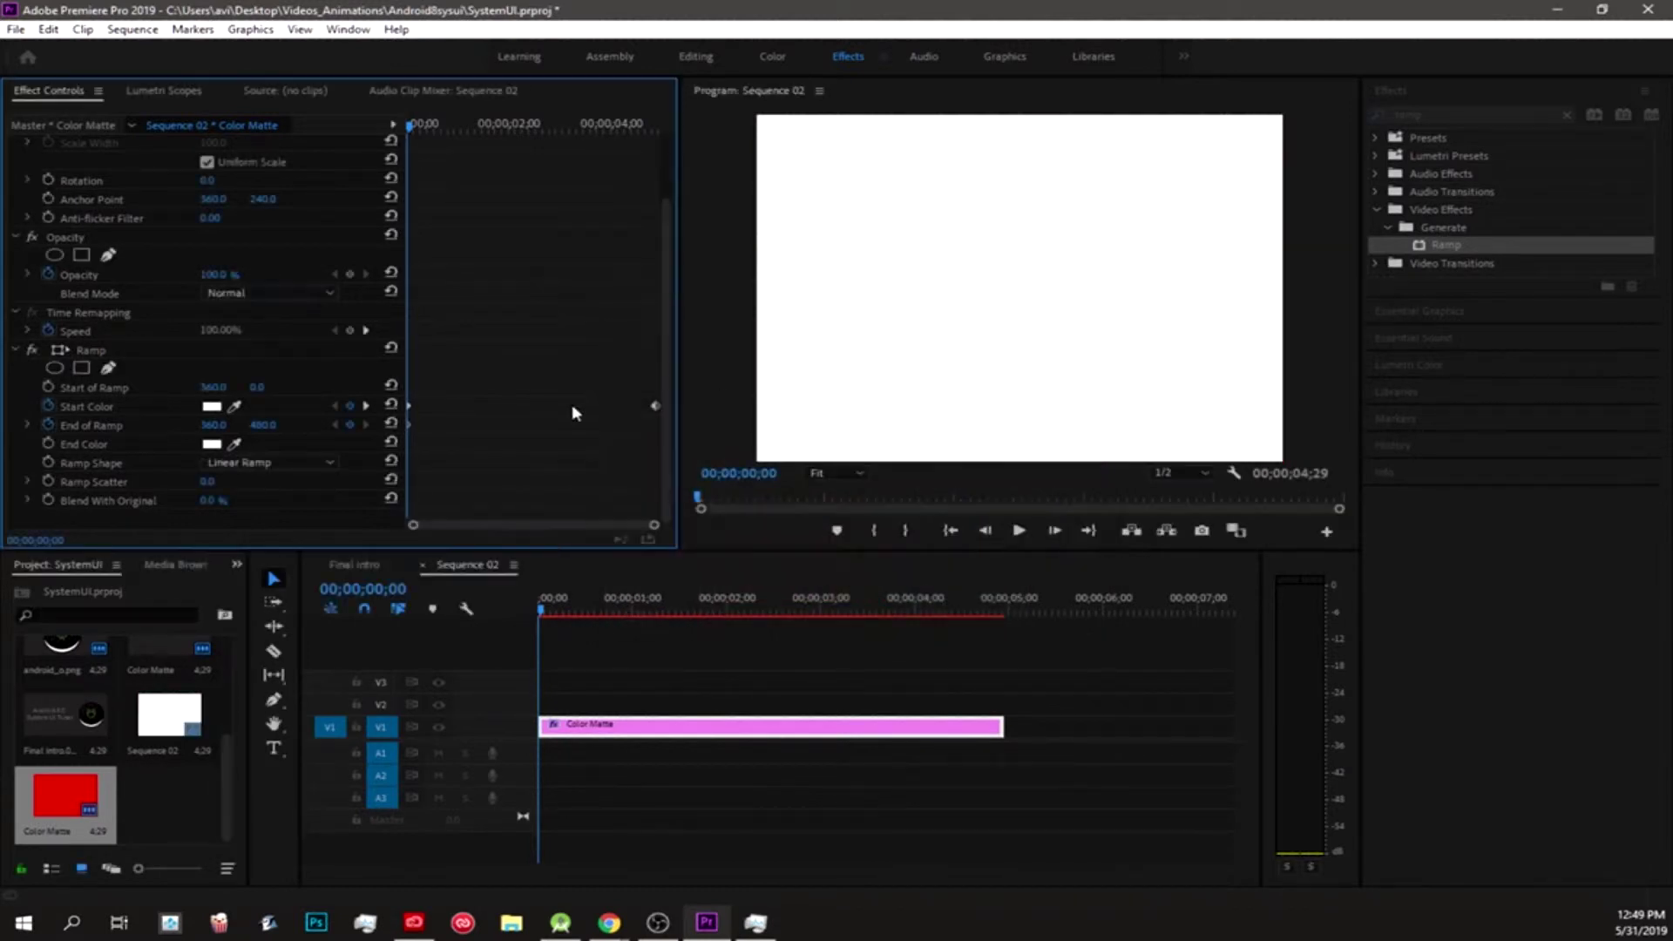
{"action": "key", "text": "space"}
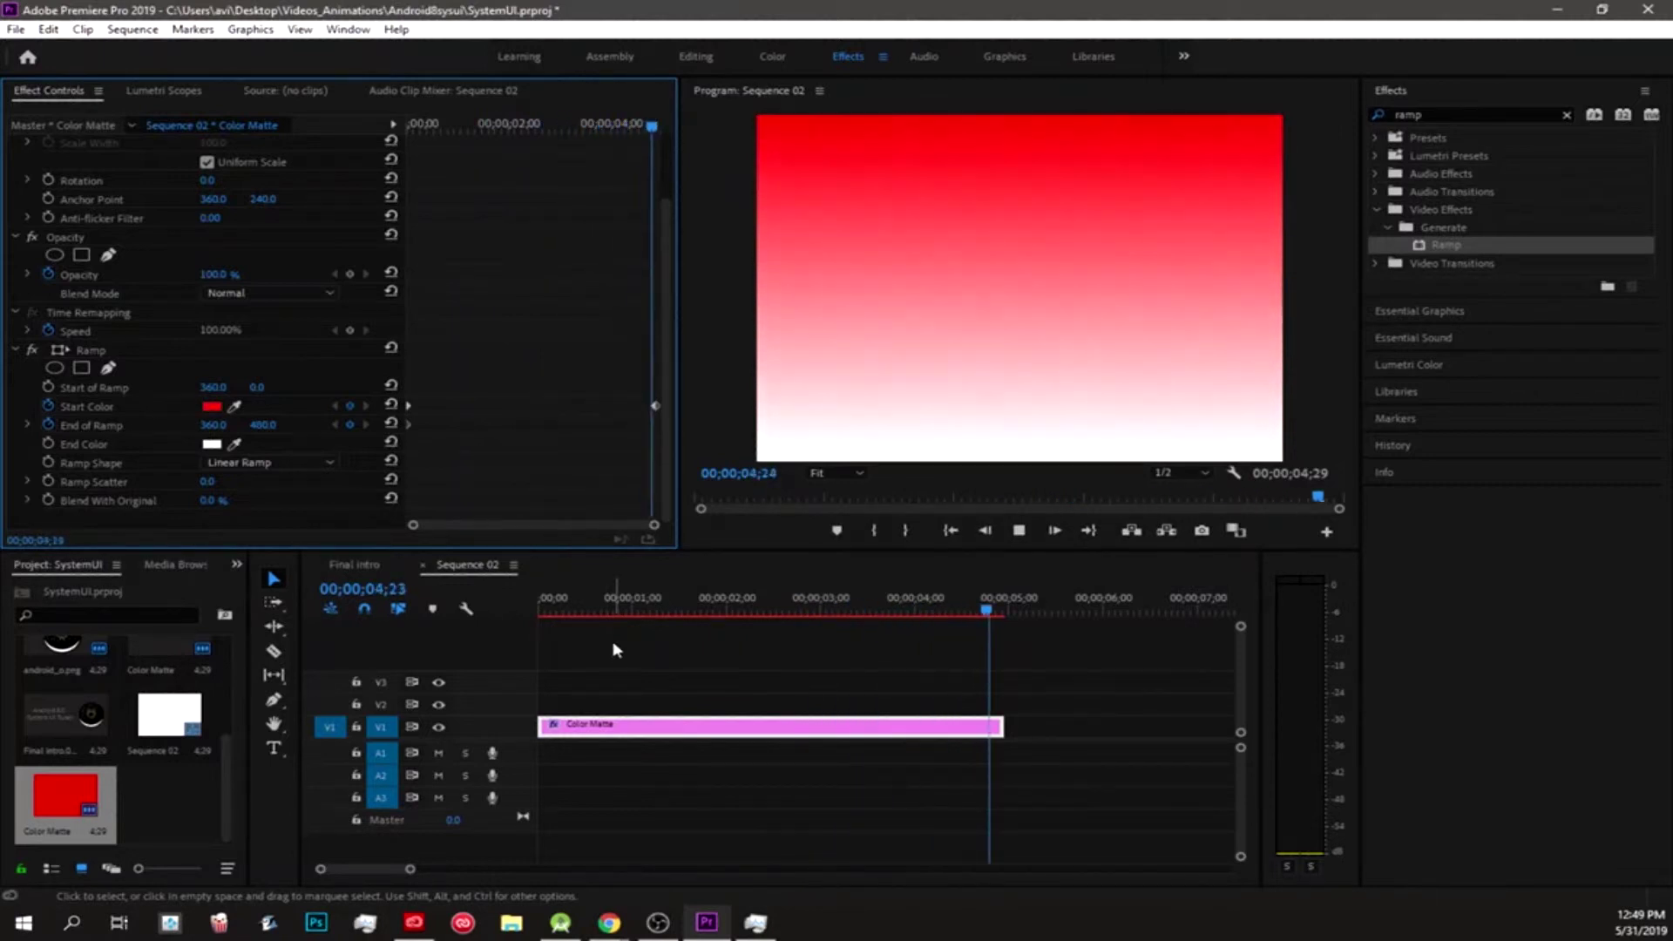
{"action": "key", "text": "space"}
Change the End Color to bright green (00EB8A) and move the playhead back
{"action": "left_click", "coordinate": [211, 445]}
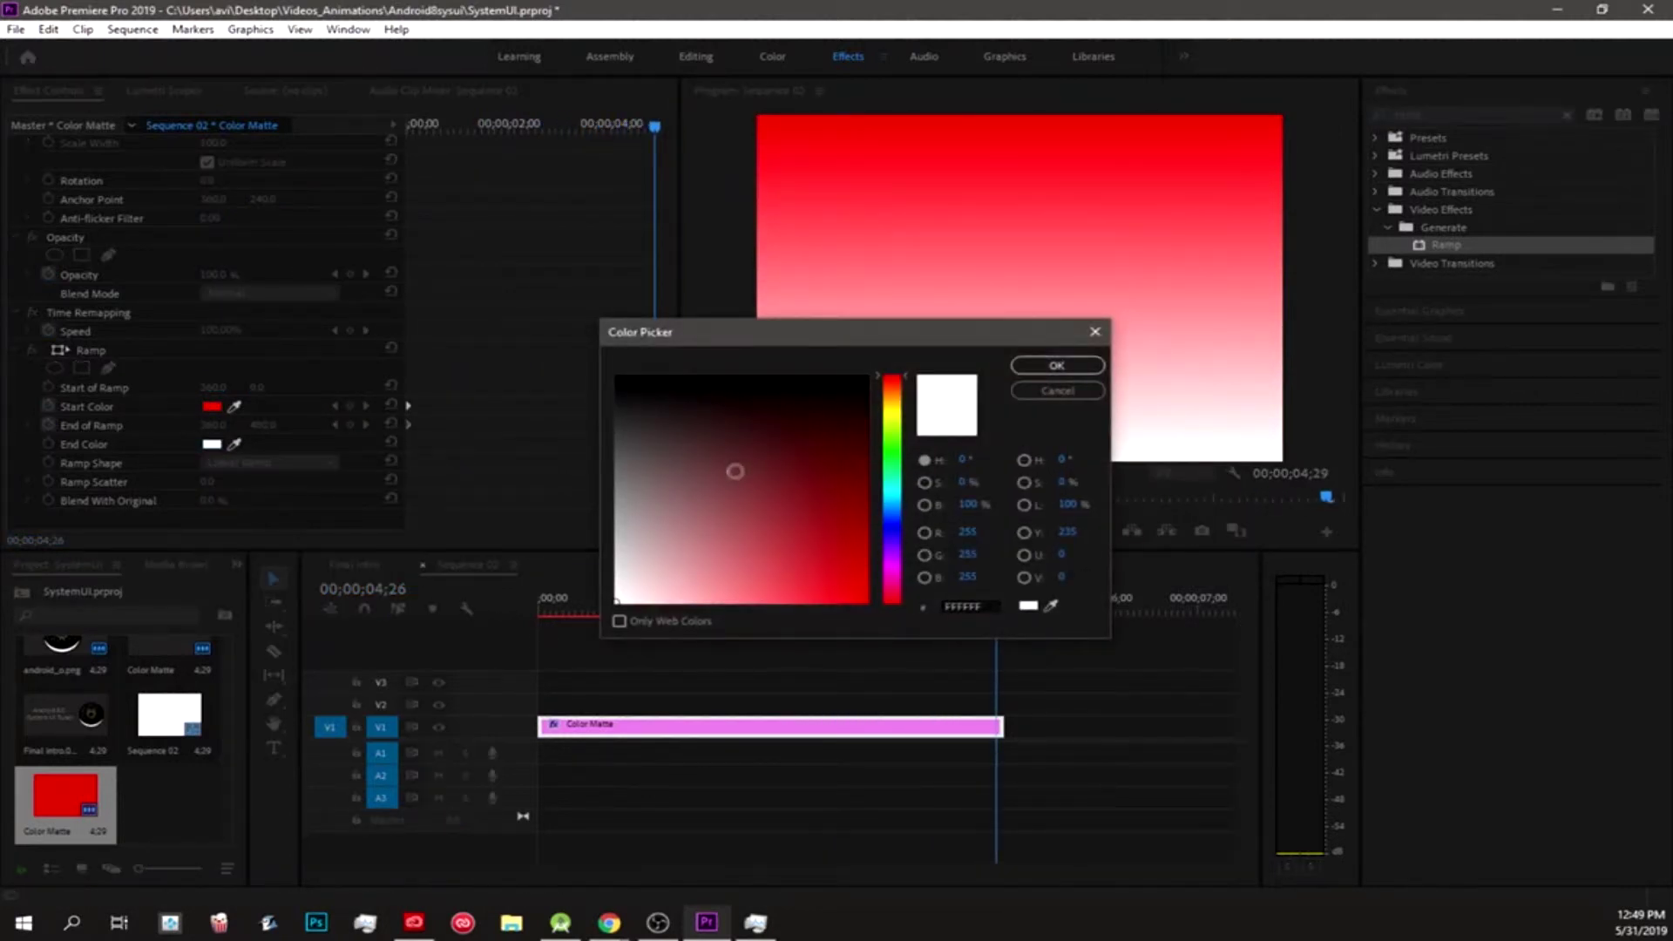
{"action": "left_click", "coordinate": [867, 481]}
{"action": "left_click", "coordinate": [889, 447]}
{"action": "left_click", "coordinate": [854, 388]}
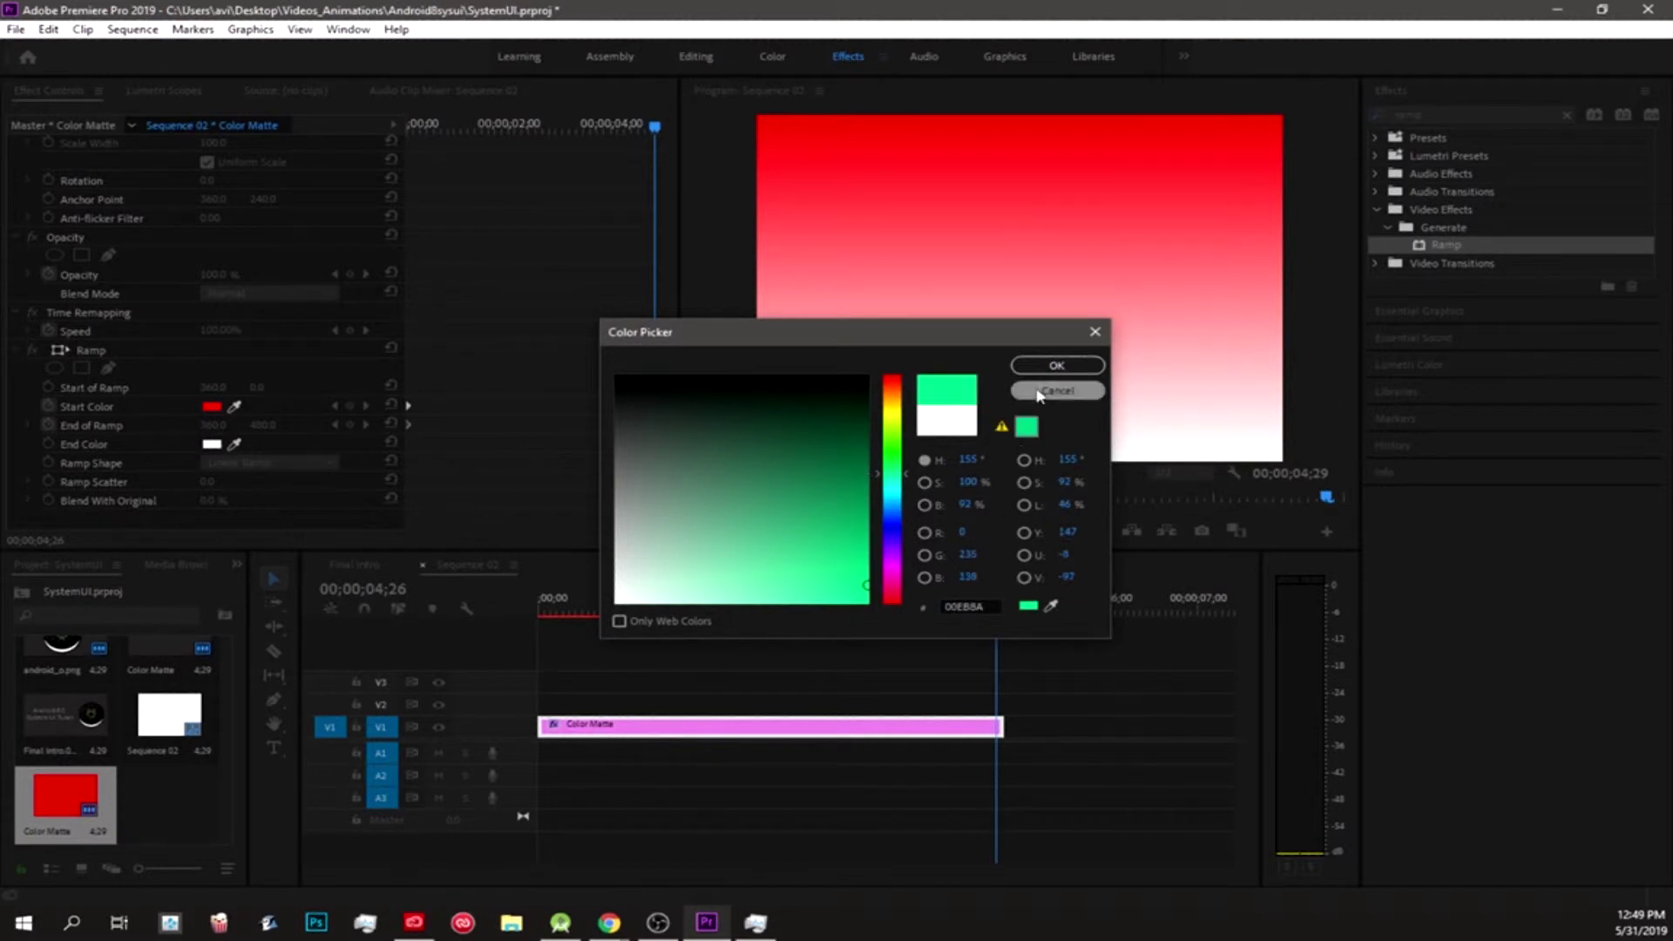
{"action": "left_click", "coordinate": [1056, 365]}
{"action": "left_click_drag", "start_coordinate": [995, 604], "coordinate": [829, 636]}
At the sequence start, undo the last change and set Start Color to the same green as End Color
{"action": "key", "text": "Home"}
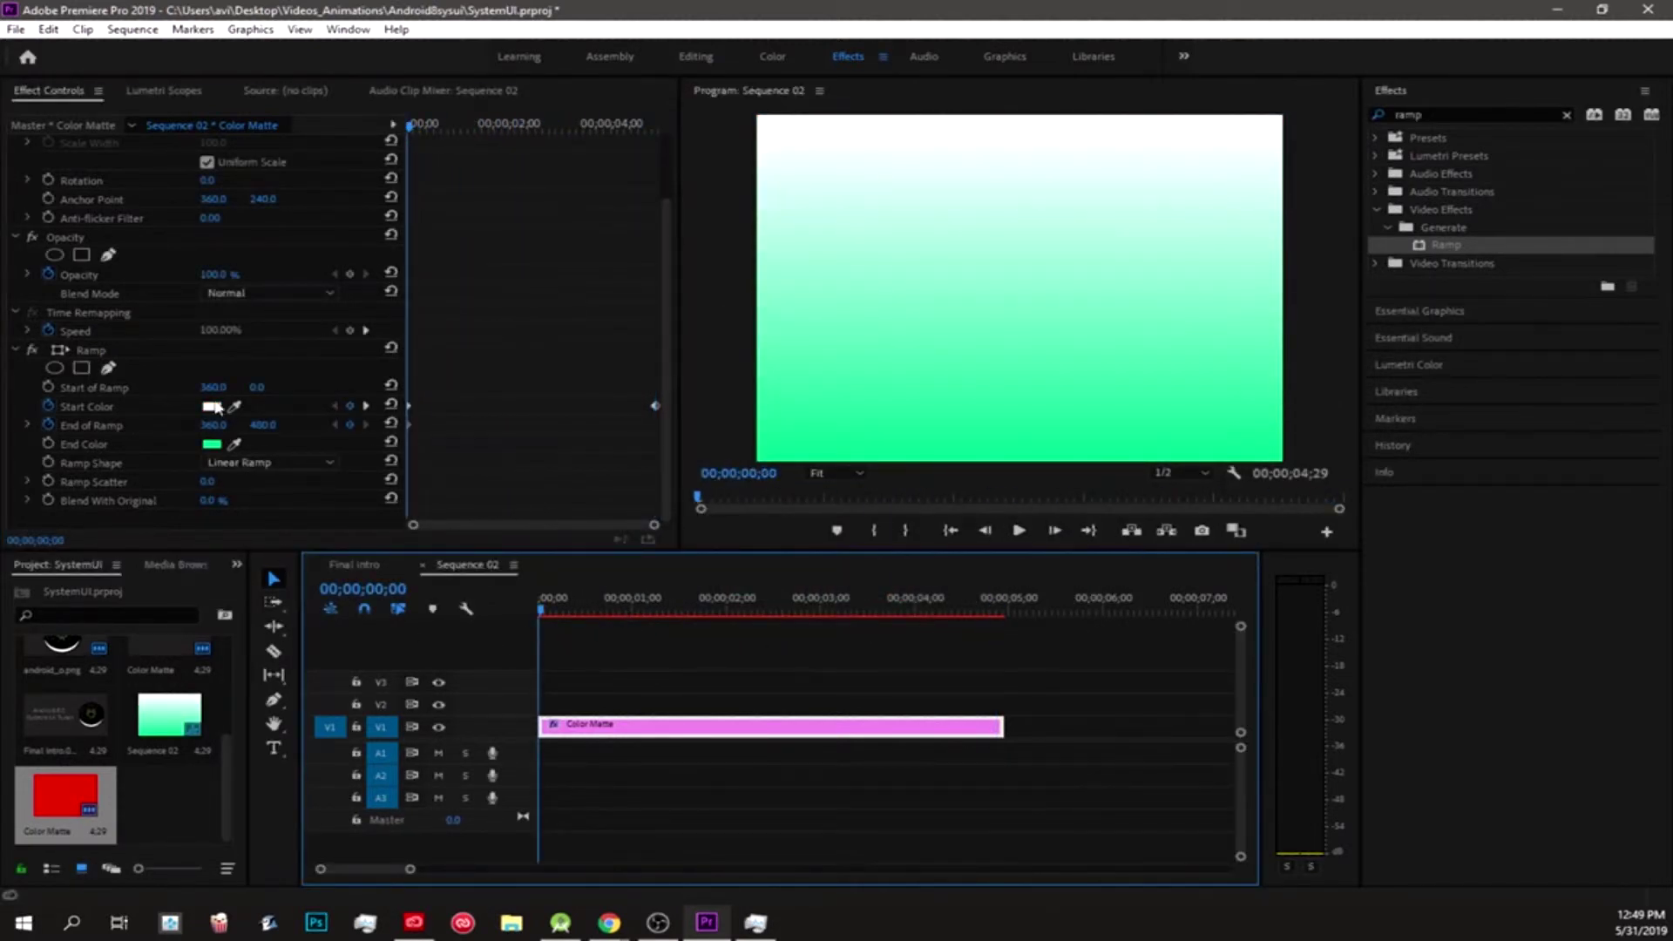
{"action": "left_click", "coordinate": [408, 430]}
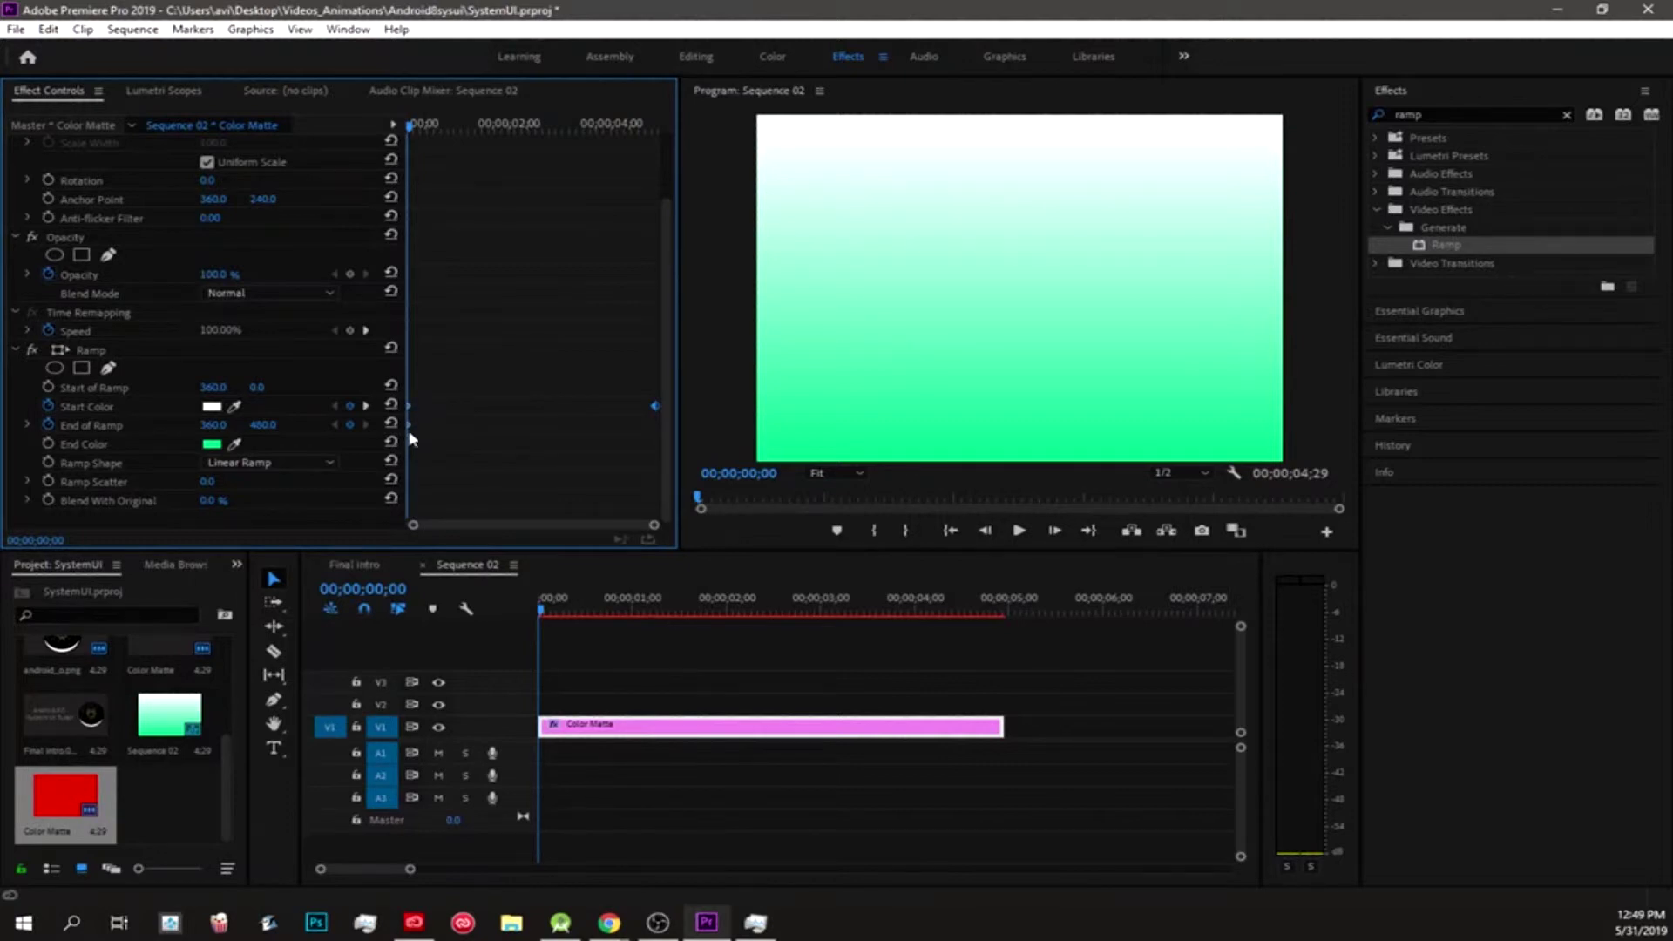
{"action": "key", "text": "ctrl+z"}
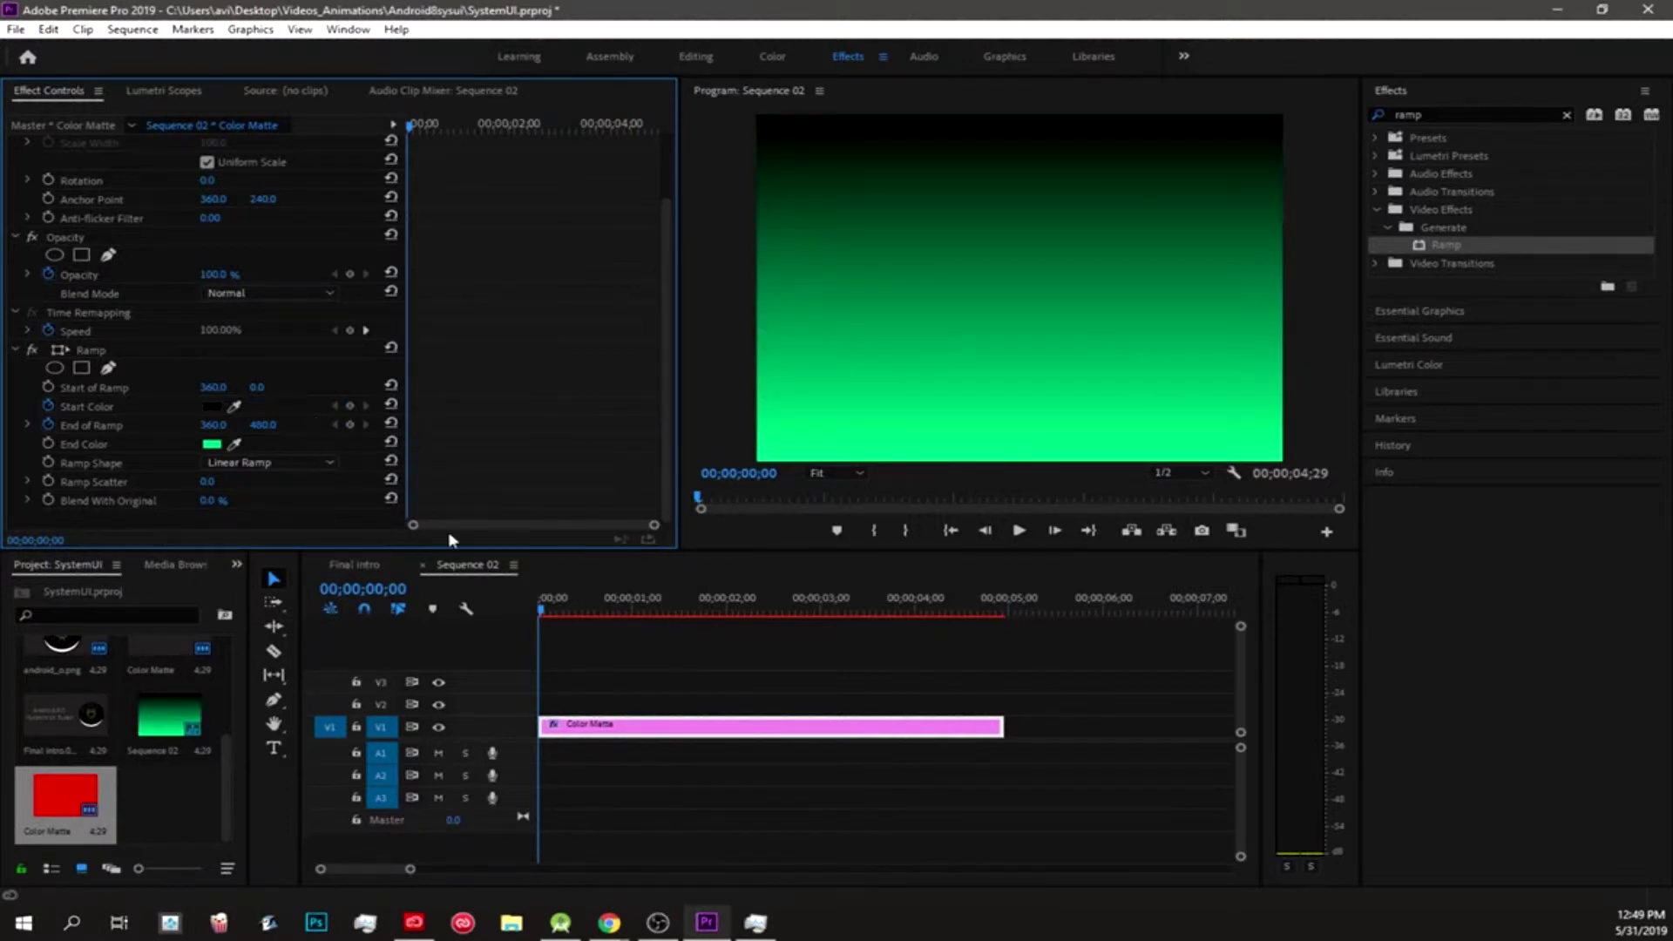
{"action": "left_click", "coordinate": [233, 406]}
{"action": "left_click", "coordinate": [212, 443]}
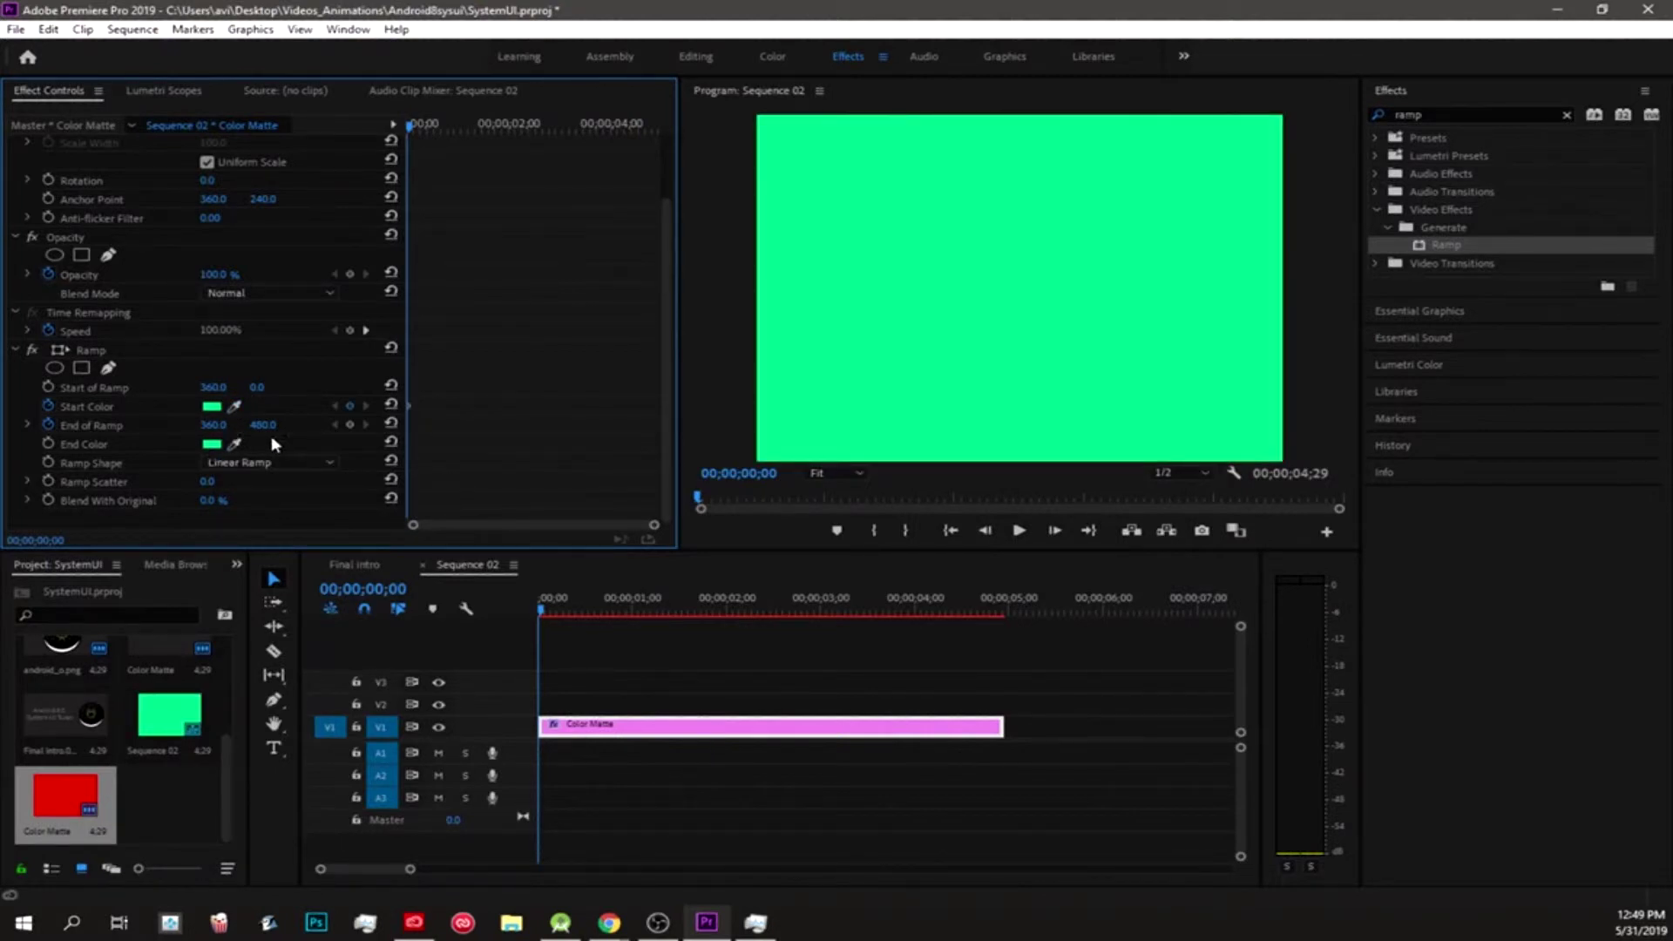
Turn off End of Ramp and Start Color animation, confirming deletion of their keyframes
{"action": "left_click", "coordinate": [49, 426]}
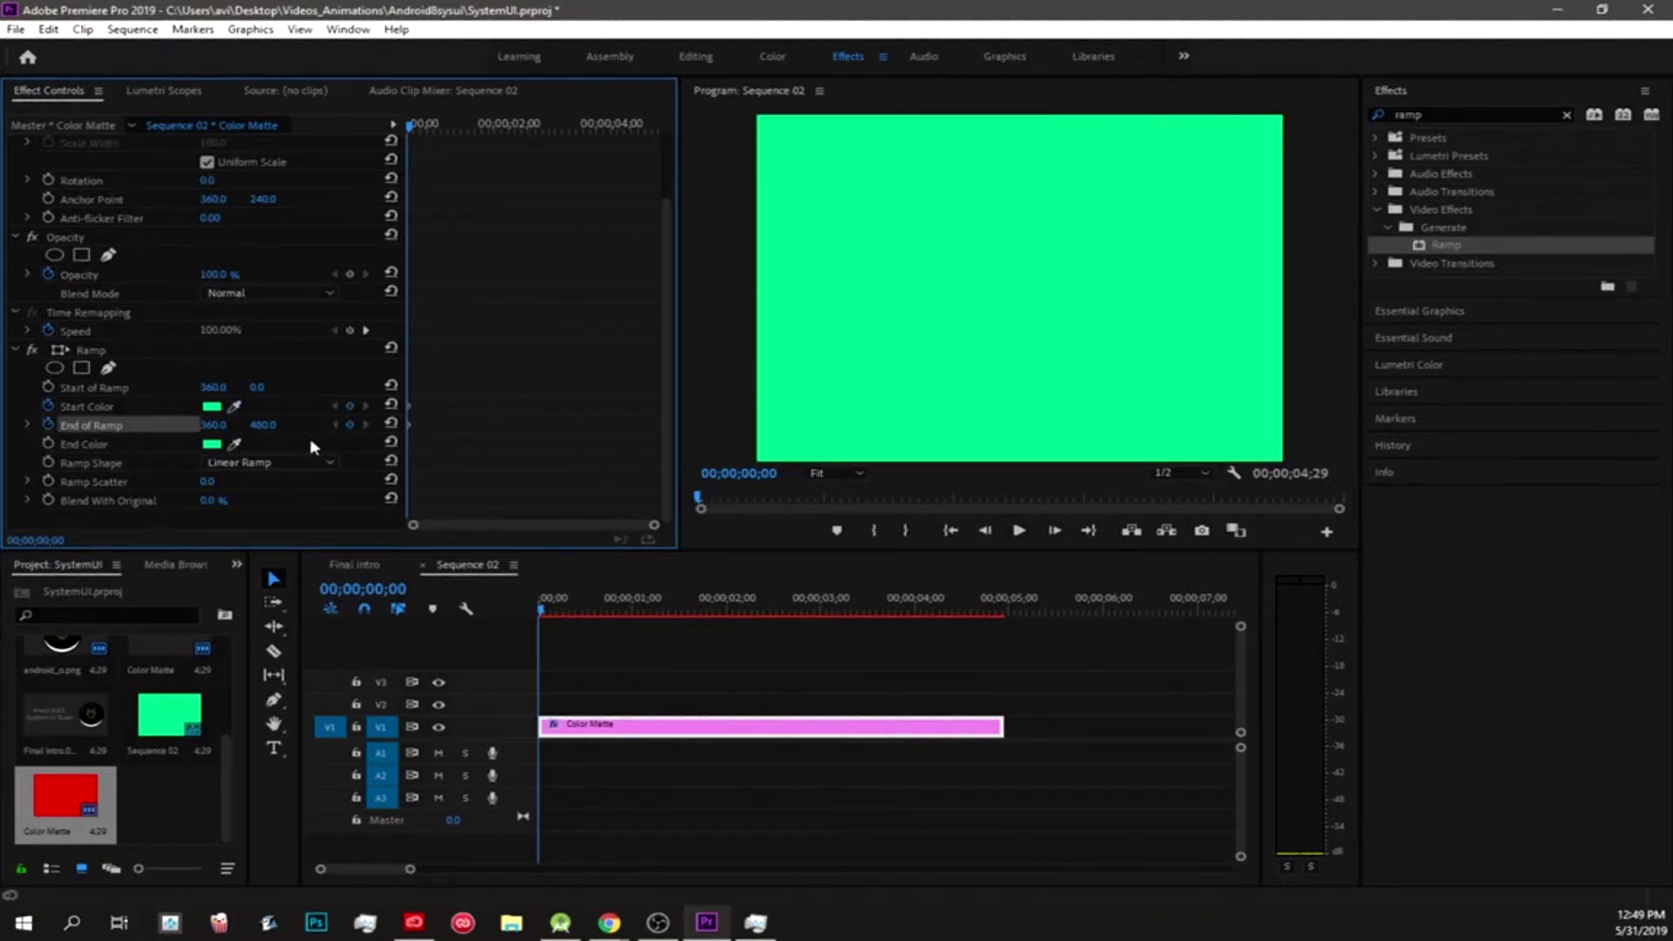
{"action": "left_click", "coordinate": [49, 406]}
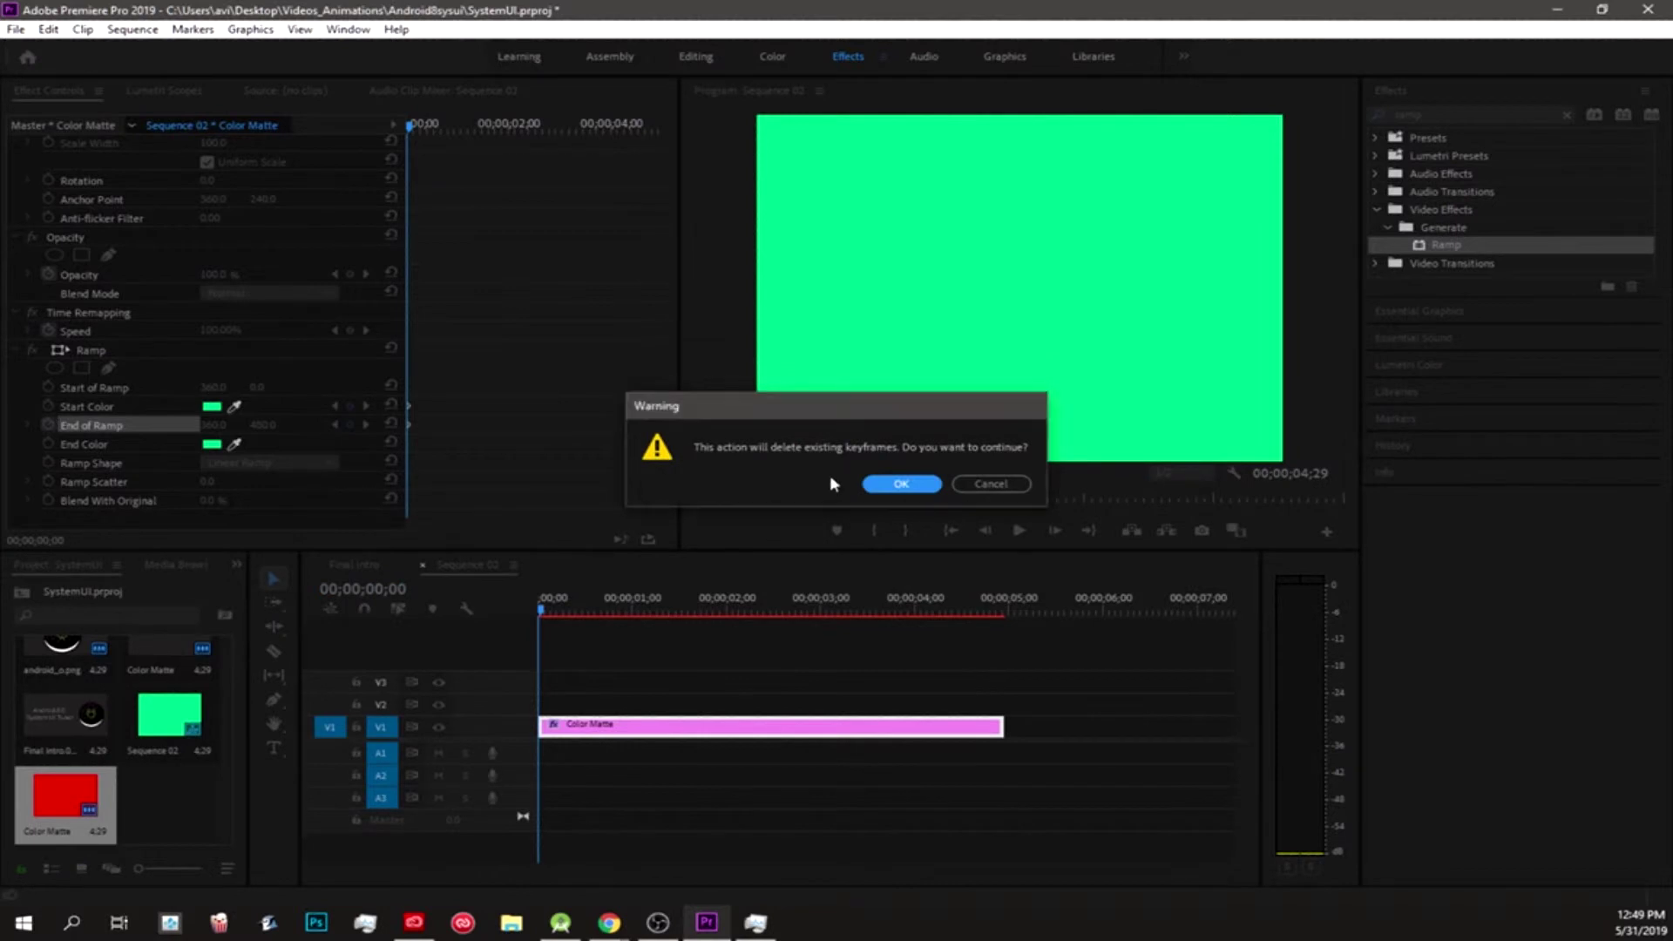
{"action": "key", "text": "Return"}
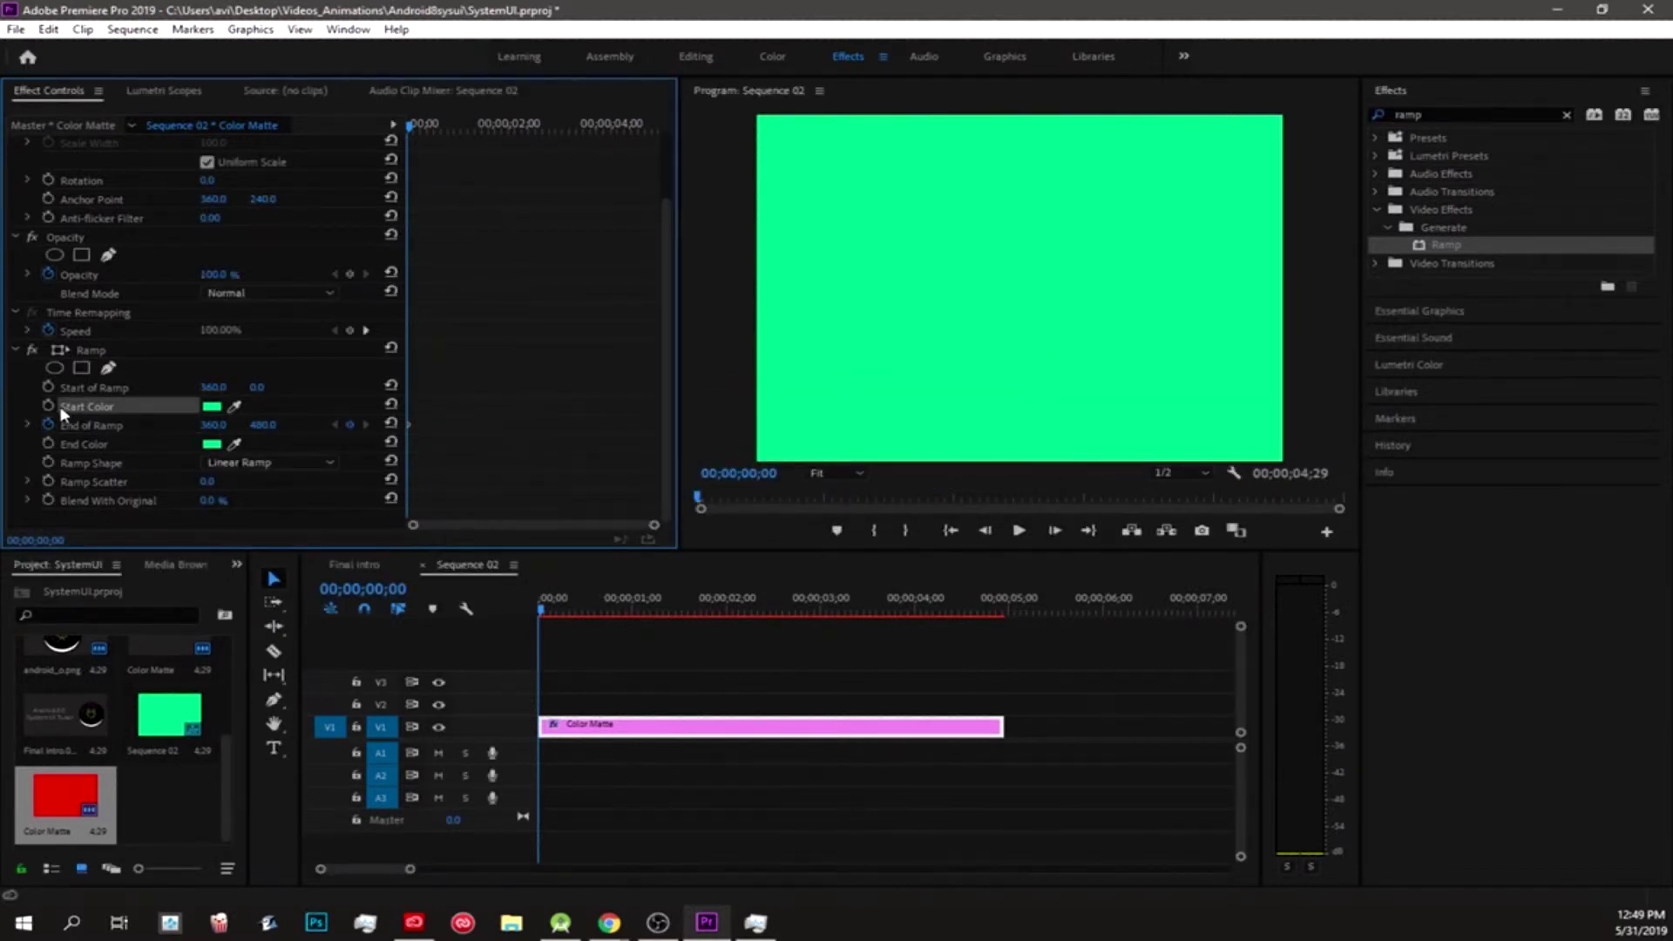
Keyframe the Ramp Start Color and make it blue about two seconds in
{"action": "left_click", "coordinate": [49, 406]}
{"action": "left_click_drag", "start_coordinate": [544, 600], "coordinate": [811, 613]}
{"action": "left_click", "coordinate": [212, 406]}
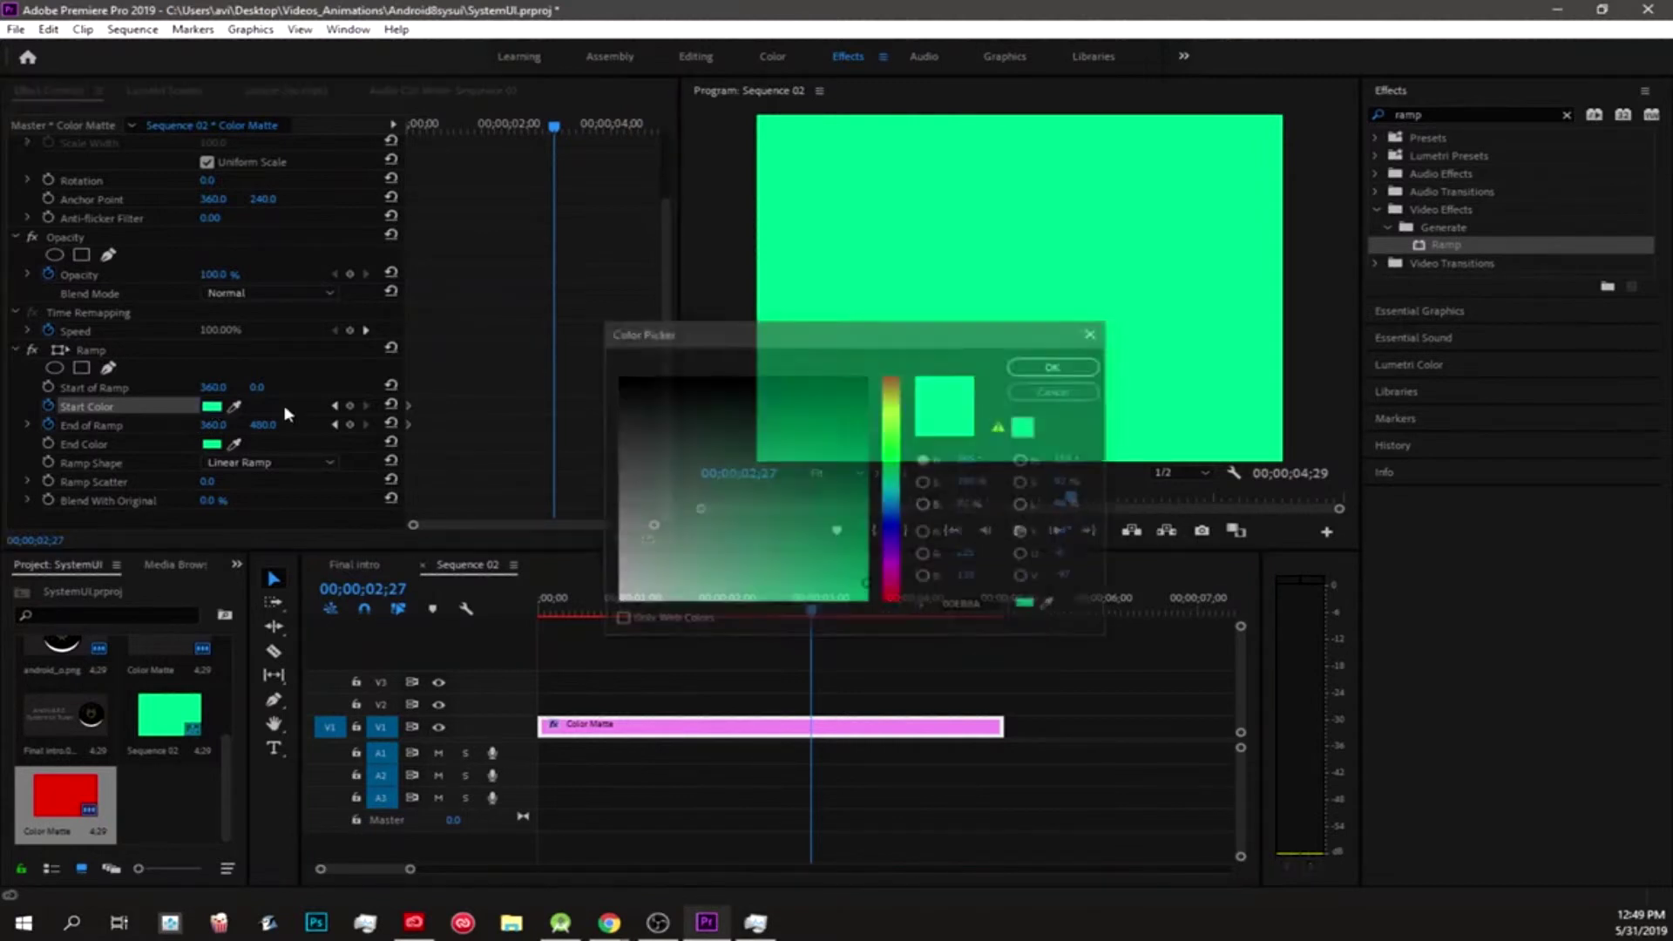
{"action": "left_click_drag", "start_coordinate": [874, 461], "coordinate": [871, 517]}
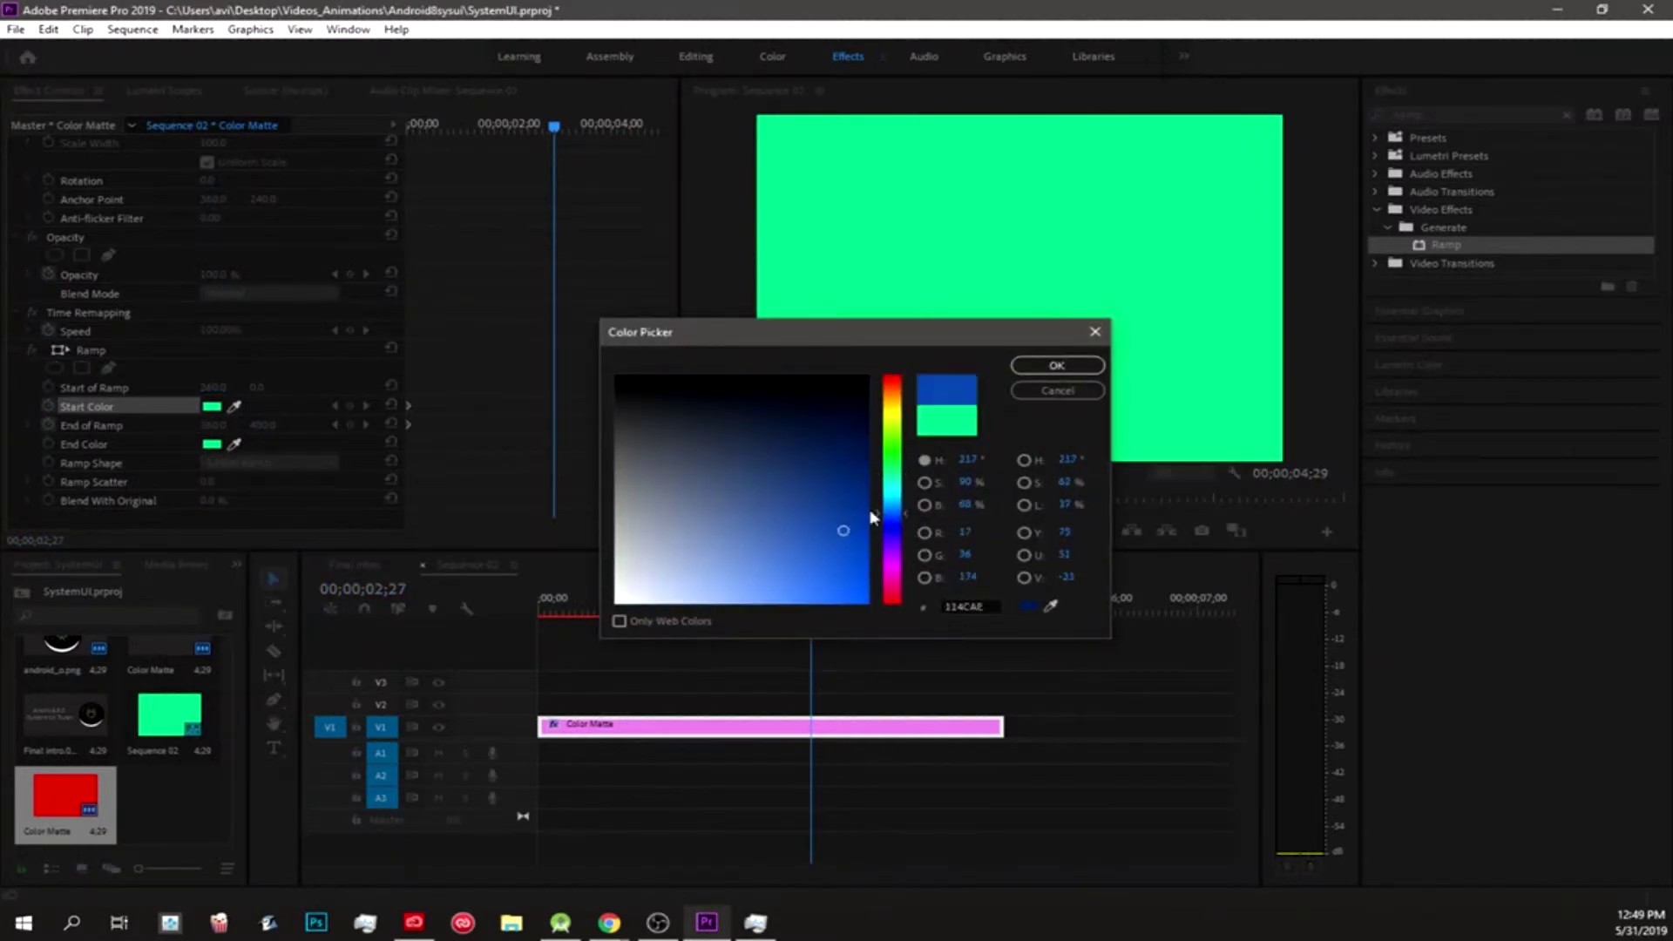
{"action": "left_click", "coordinate": [1056, 365]}
{"action": "left_click", "coordinate": [212, 443]}
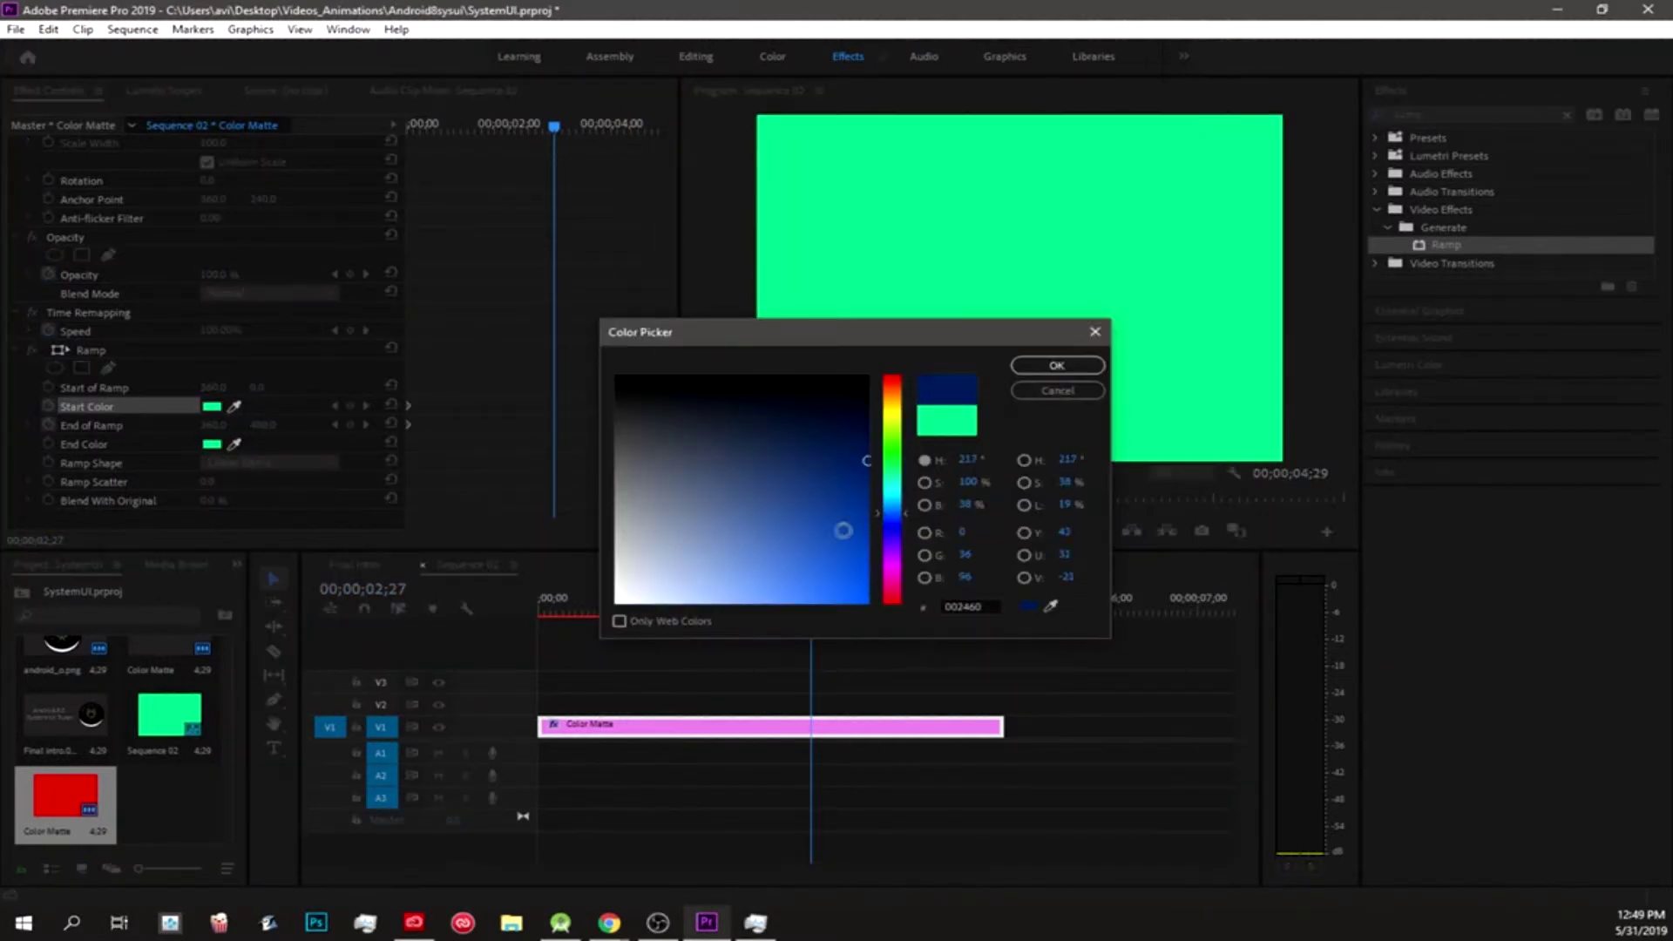
{"action": "left_click", "coordinate": [1056, 365]}
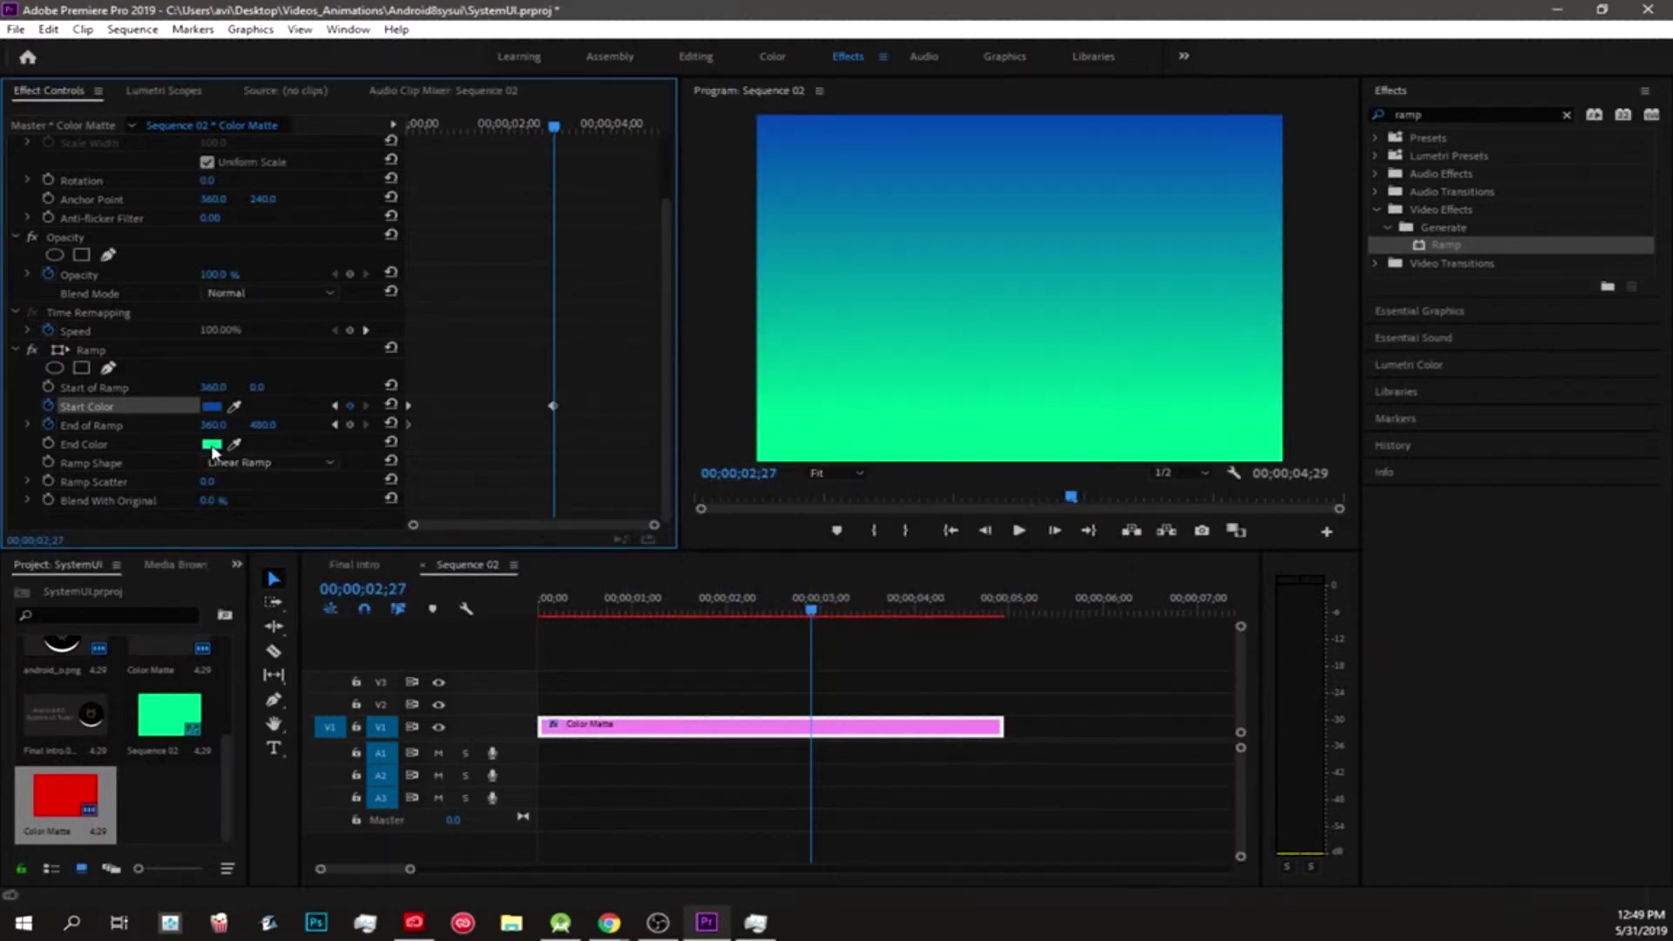
Set the Ramp End Color to a brighter blue
{"action": "left_click", "coordinate": [212, 445]}
{"action": "left_click", "coordinate": [763, 472]}
{"action": "left_click", "coordinate": [790, 474]}
{"action": "left_click", "coordinate": [884, 516]}
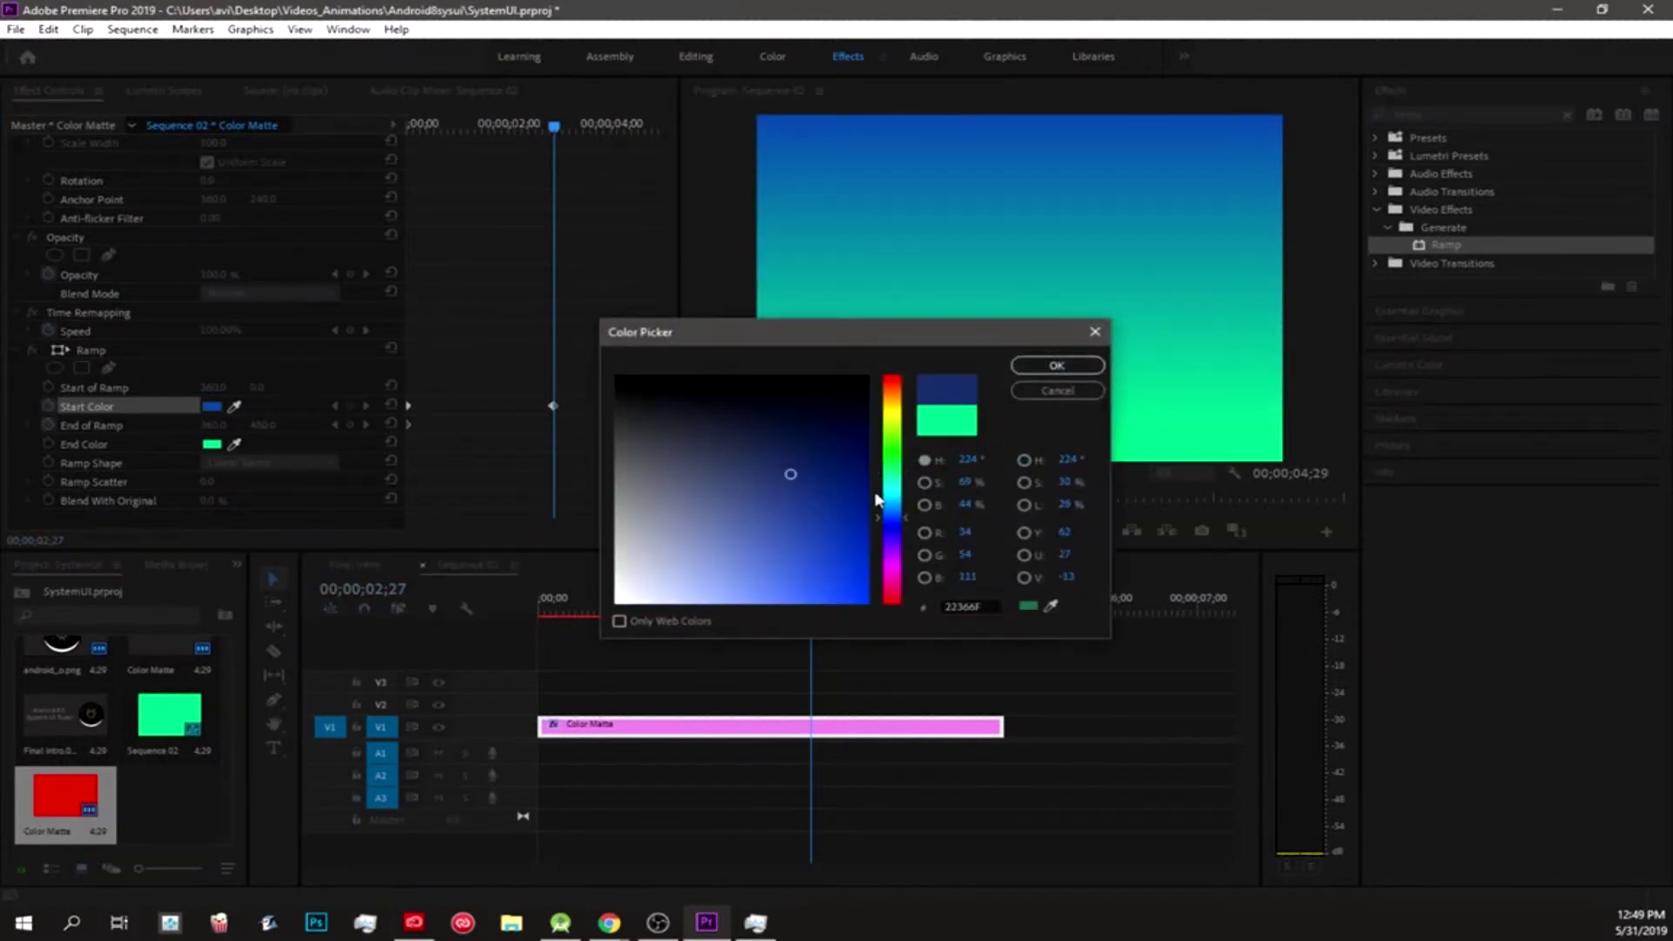
{"action": "left_click", "coordinate": [840, 497]}
{"action": "left_click", "coordinate": [1056, 365]}
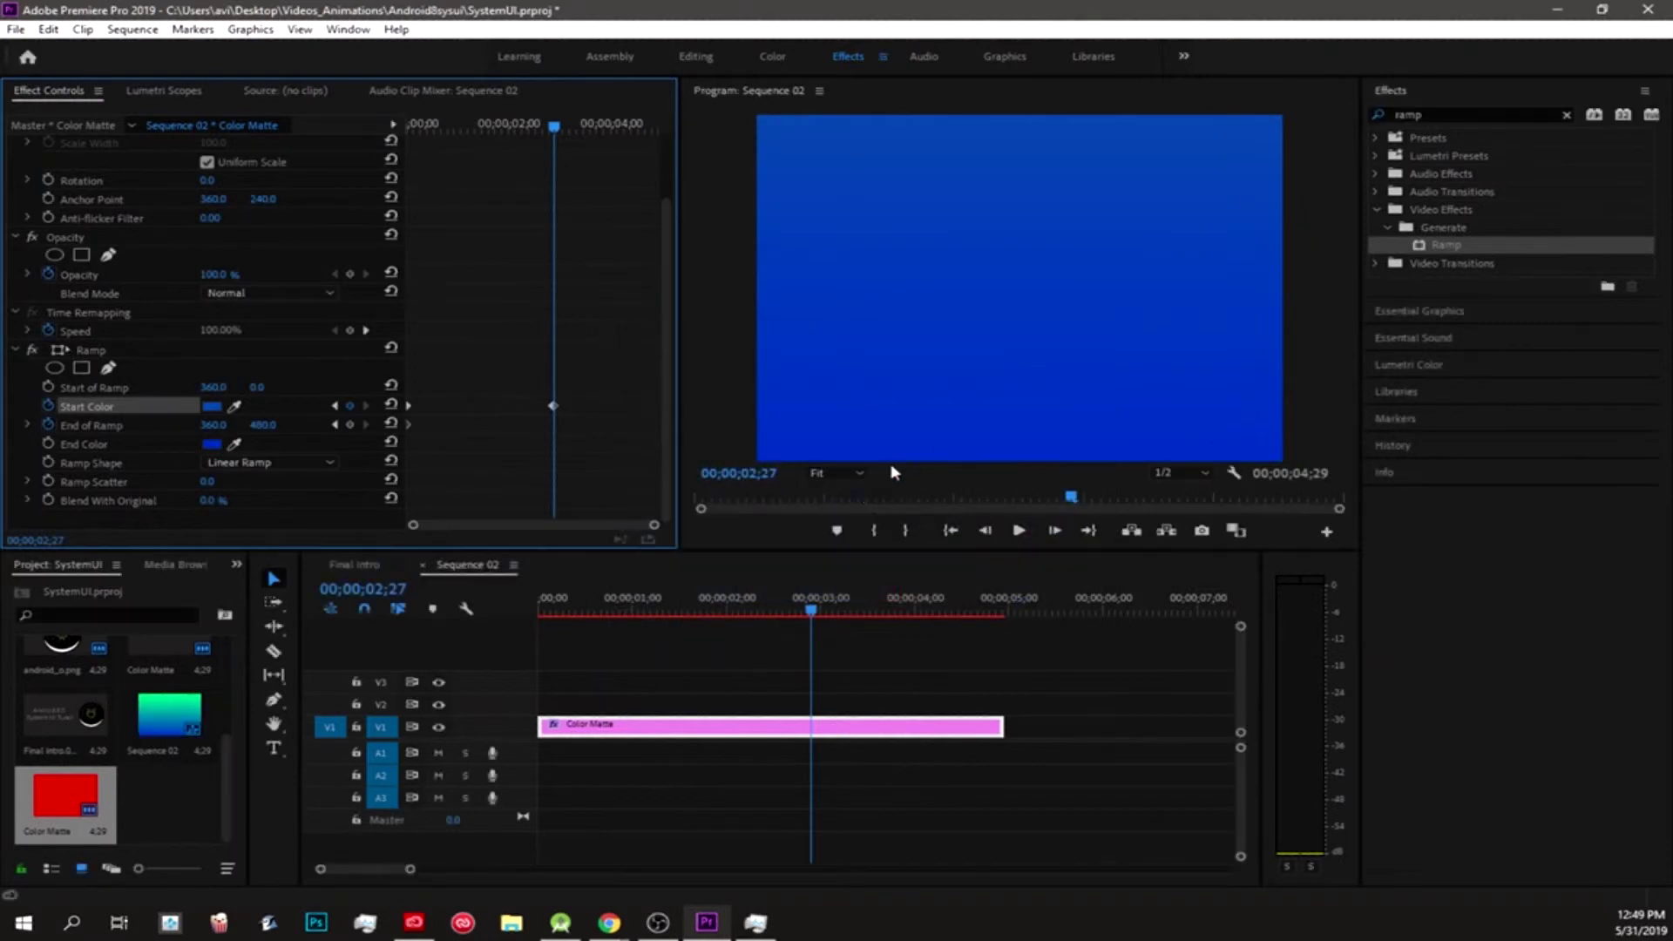
At 04;17, keyframe the End Color and change it to green
{"action": "left_click_drag", "start_coordinate": [811, 610], "coordinate": [973, 623]}
{"action": "left_click", "coordinate": [51, 452]}
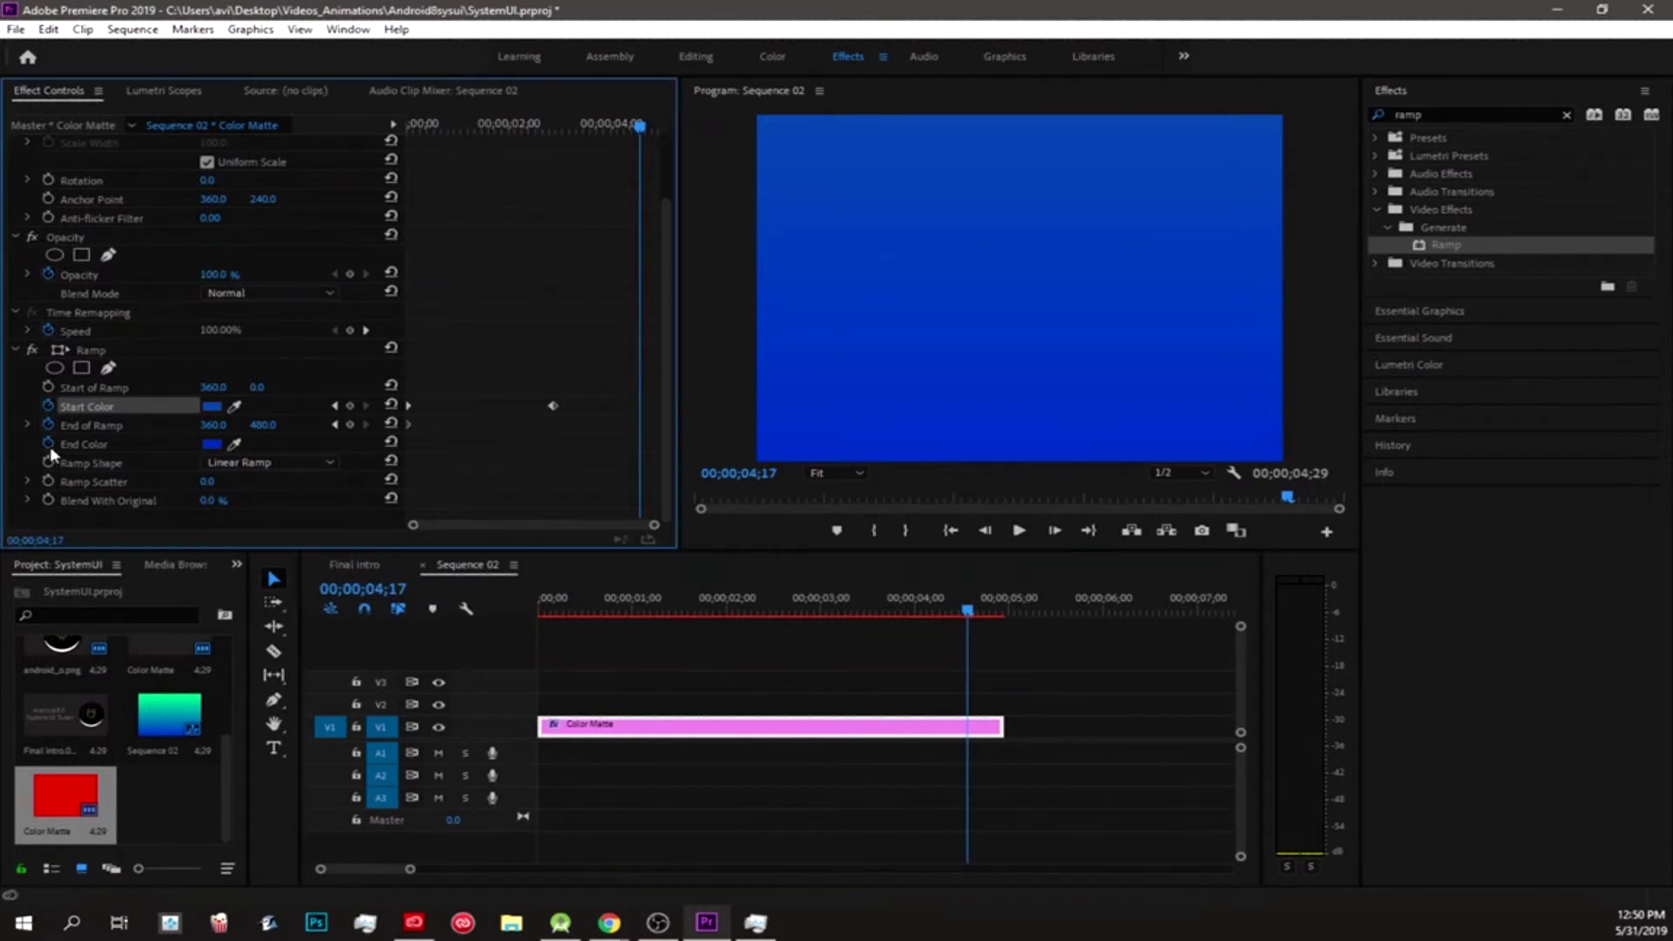
{"action": "left_click", "coordinate": [212, 443]}
{"action": "left_click", "coordinate": [802, 492]}
{"action": "left_click", "coordinate": [865, 471]}
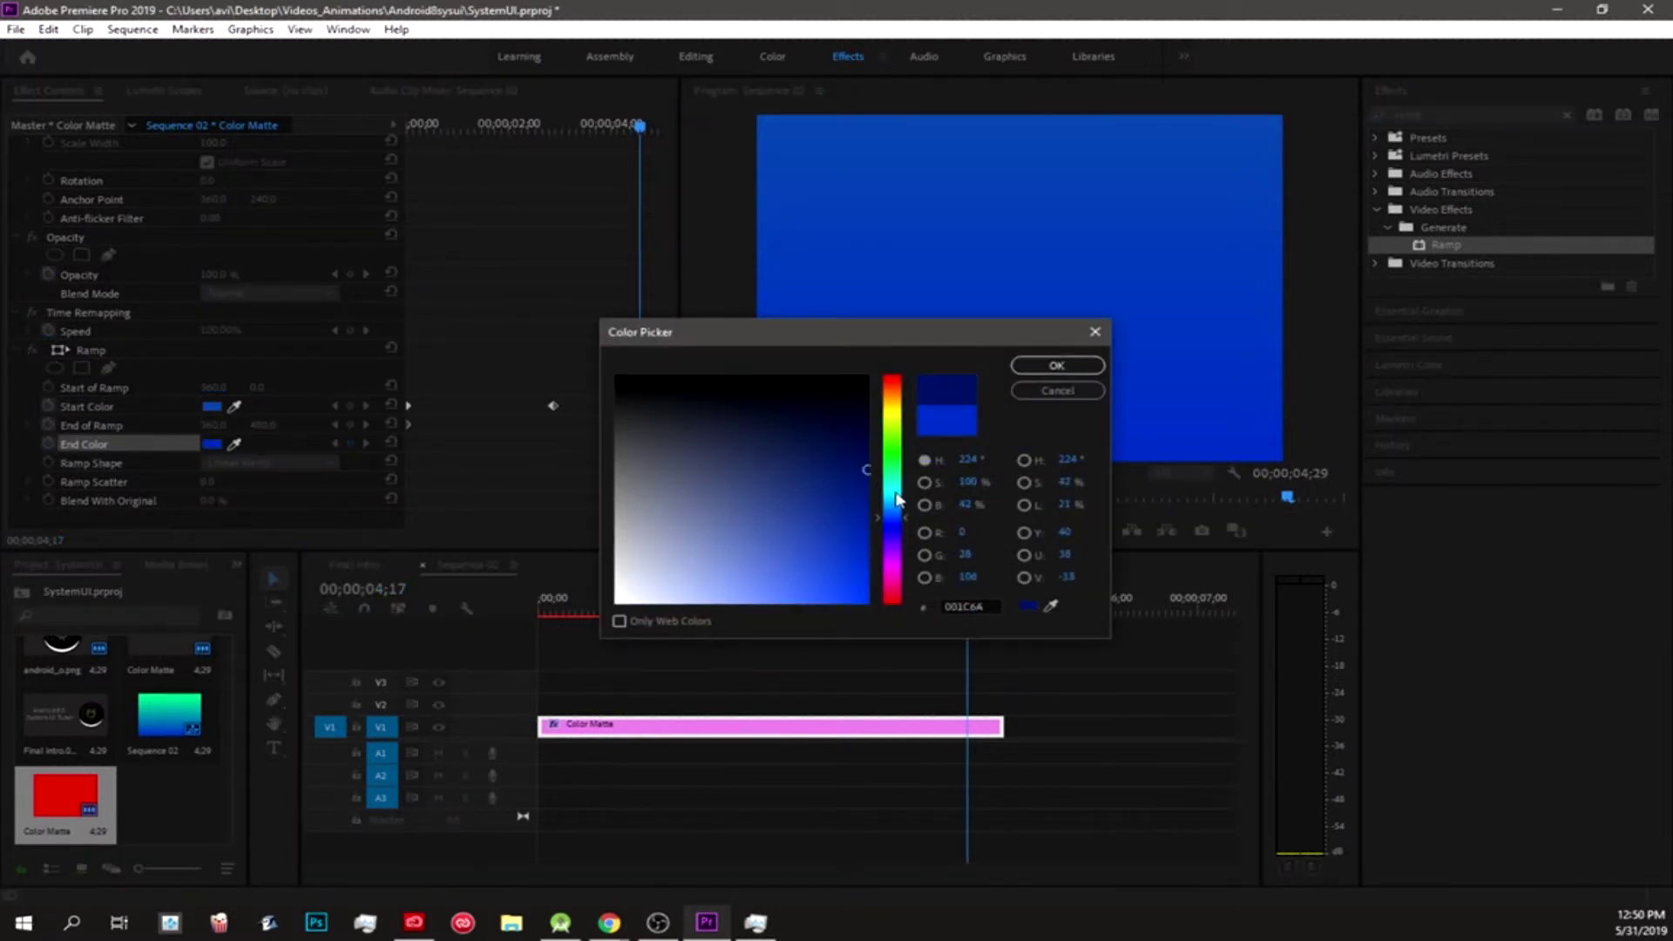
{"action": "left_click_drag", "start_coordinate": [899, 514], "coordinate": [900, 451]}
{"action": "left_click", "coordinate": [1018, 367]}
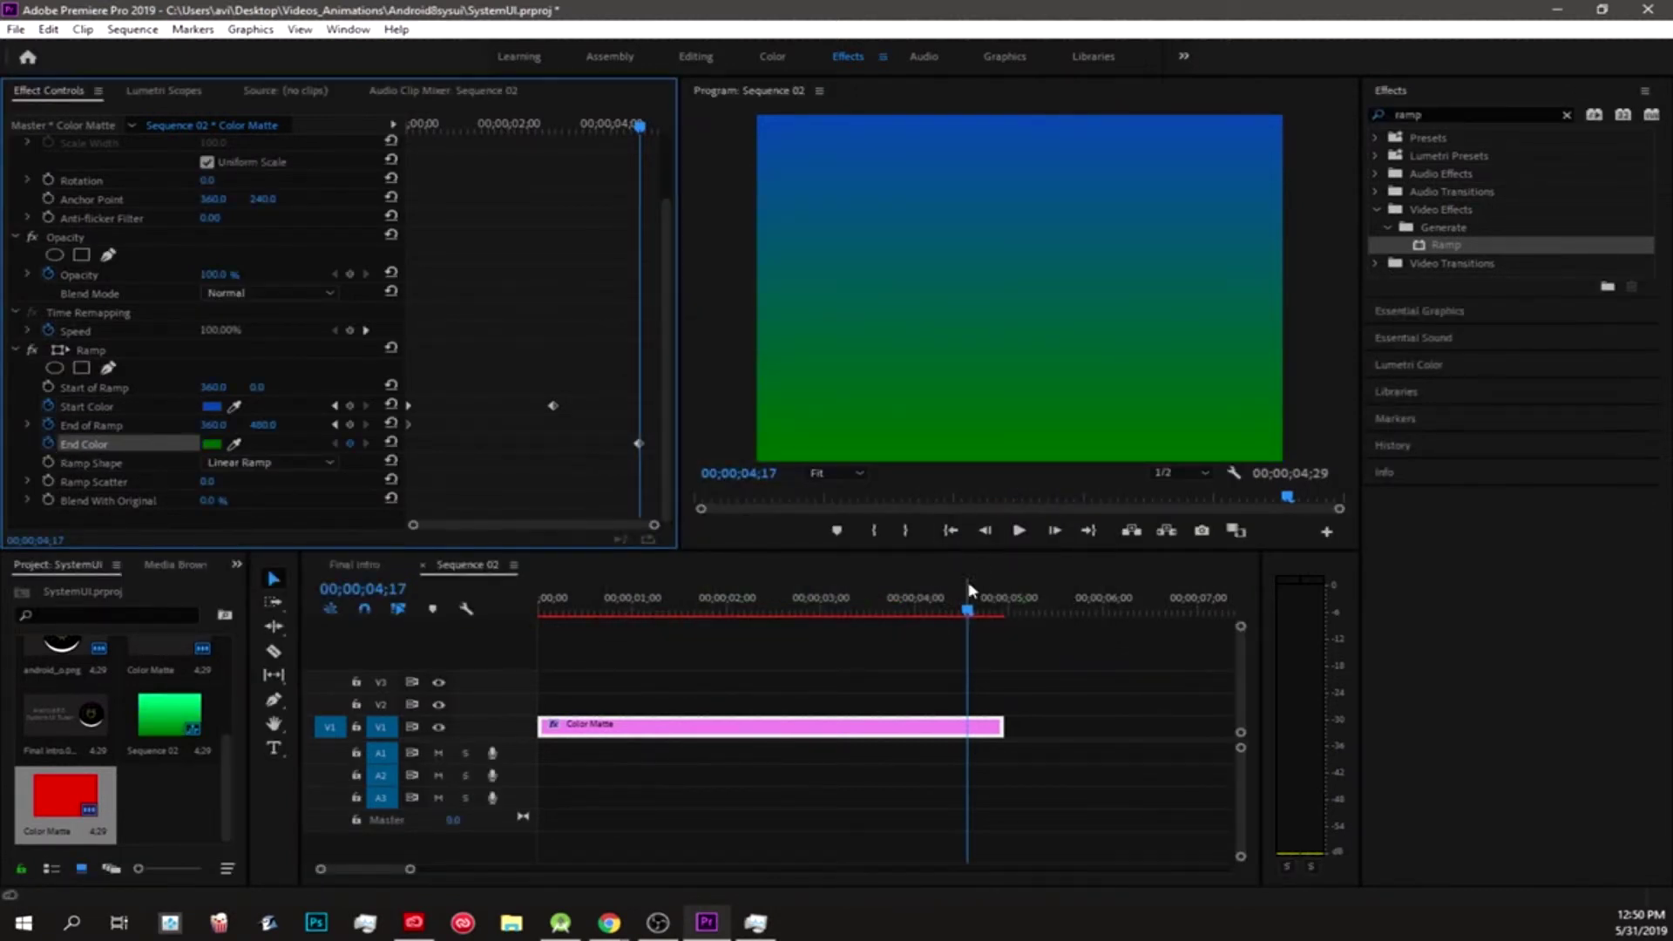
{"action": "left_click", "coordinate": [622, 610]}
Play Sequence 02 from the start to preview the green-to-blue gradient animation
{"action": "key", "text": "Home"}
{"action": "key", "text": "space"}
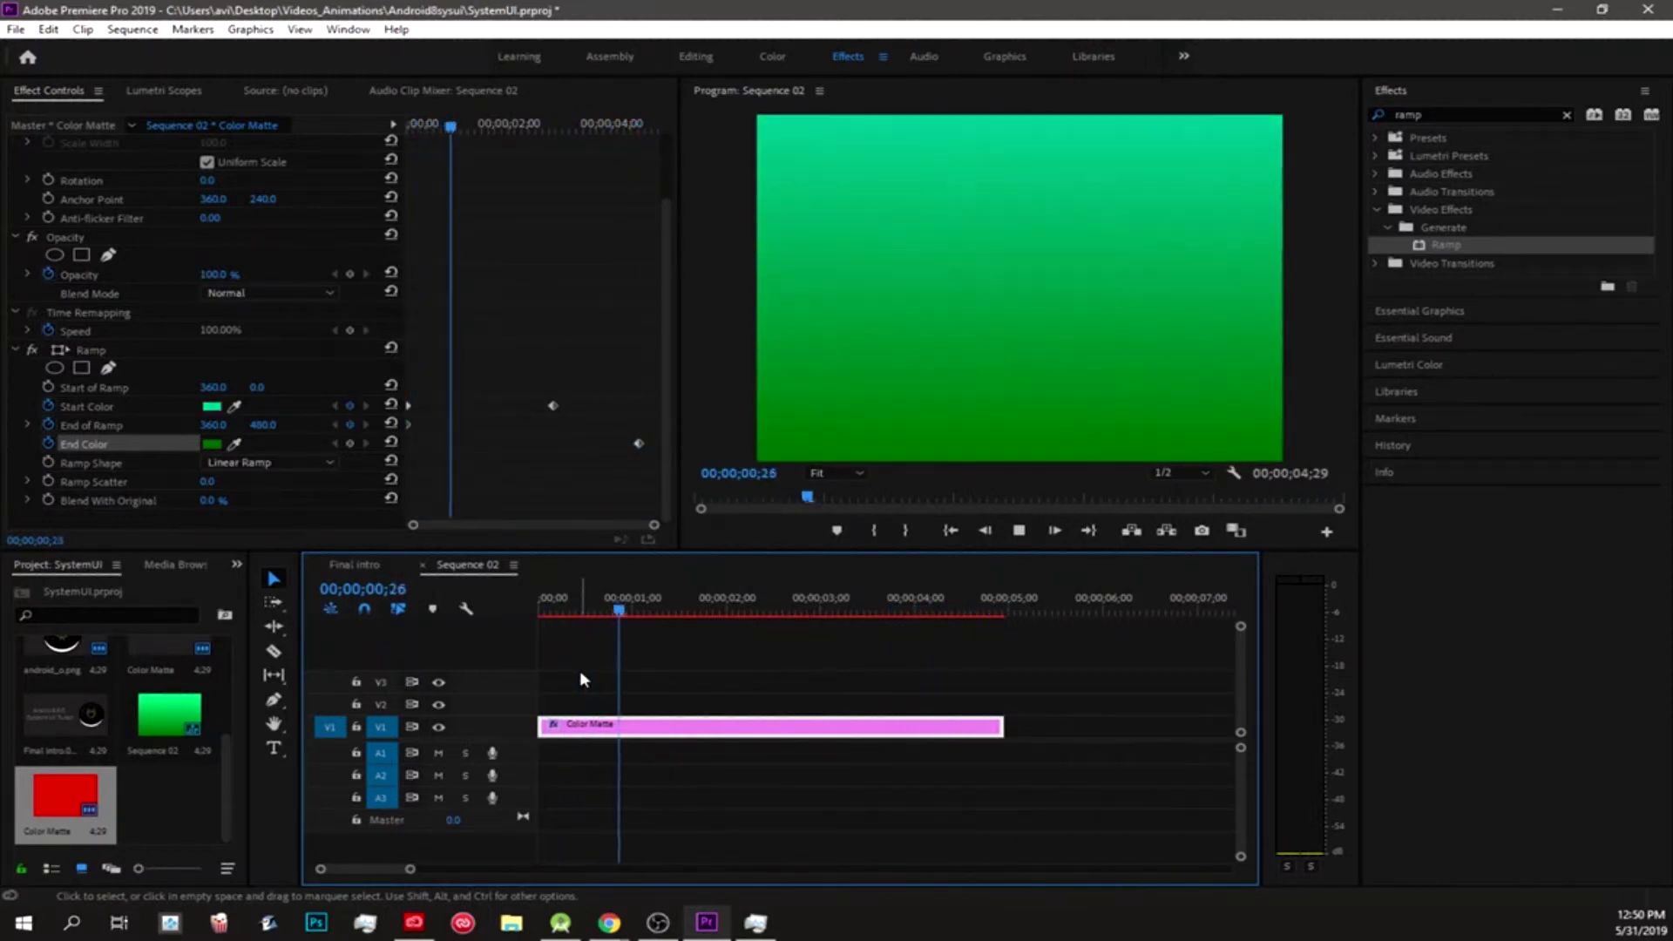
{"action": "key", "text": "space"}
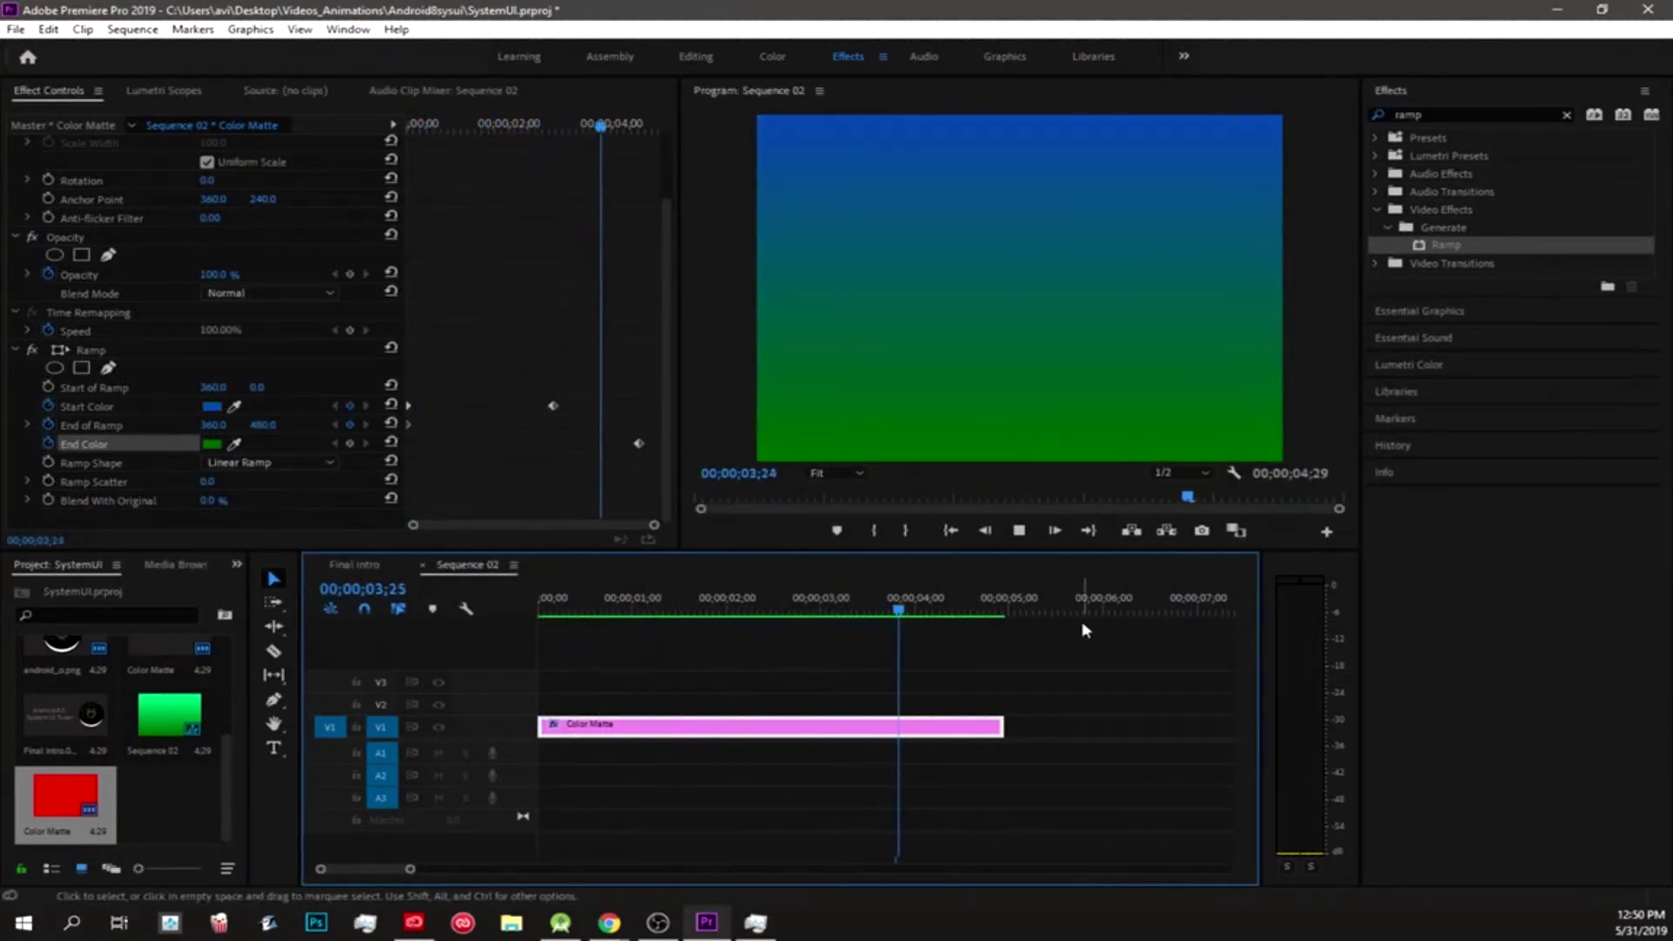
{"action": "key", "text": "space"}
{"action": "left_click", "coordinate": [18, 28]}
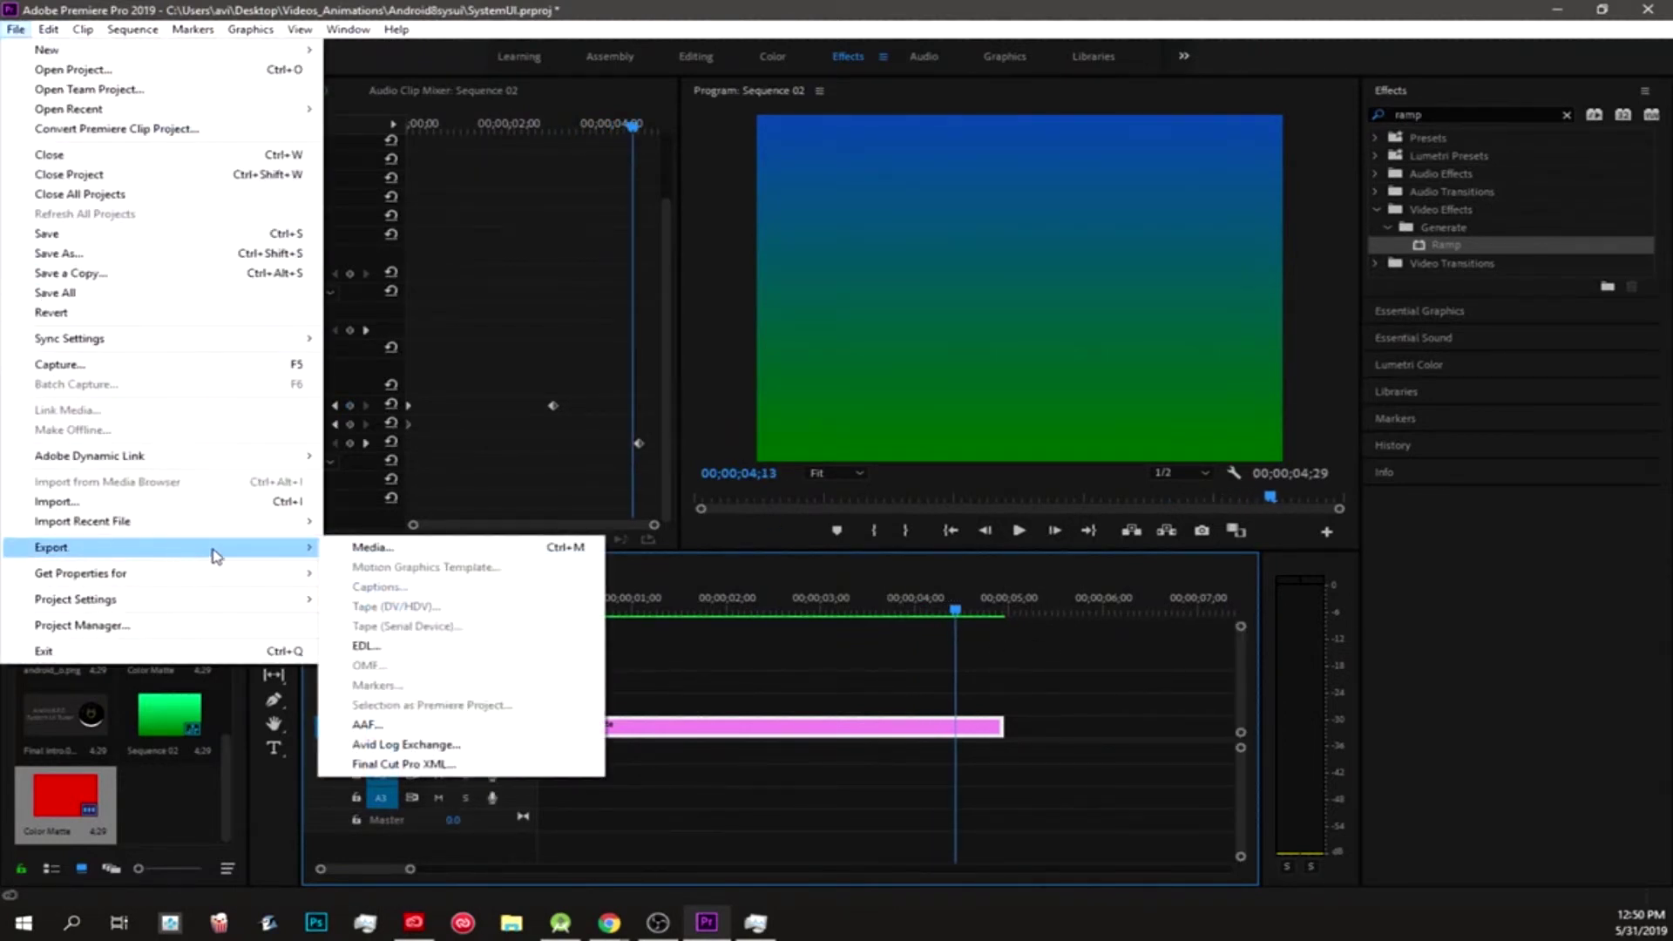
Open Export Media settings for Sequence 02
{"action": "left_click", "coordinate": [749, 444]}
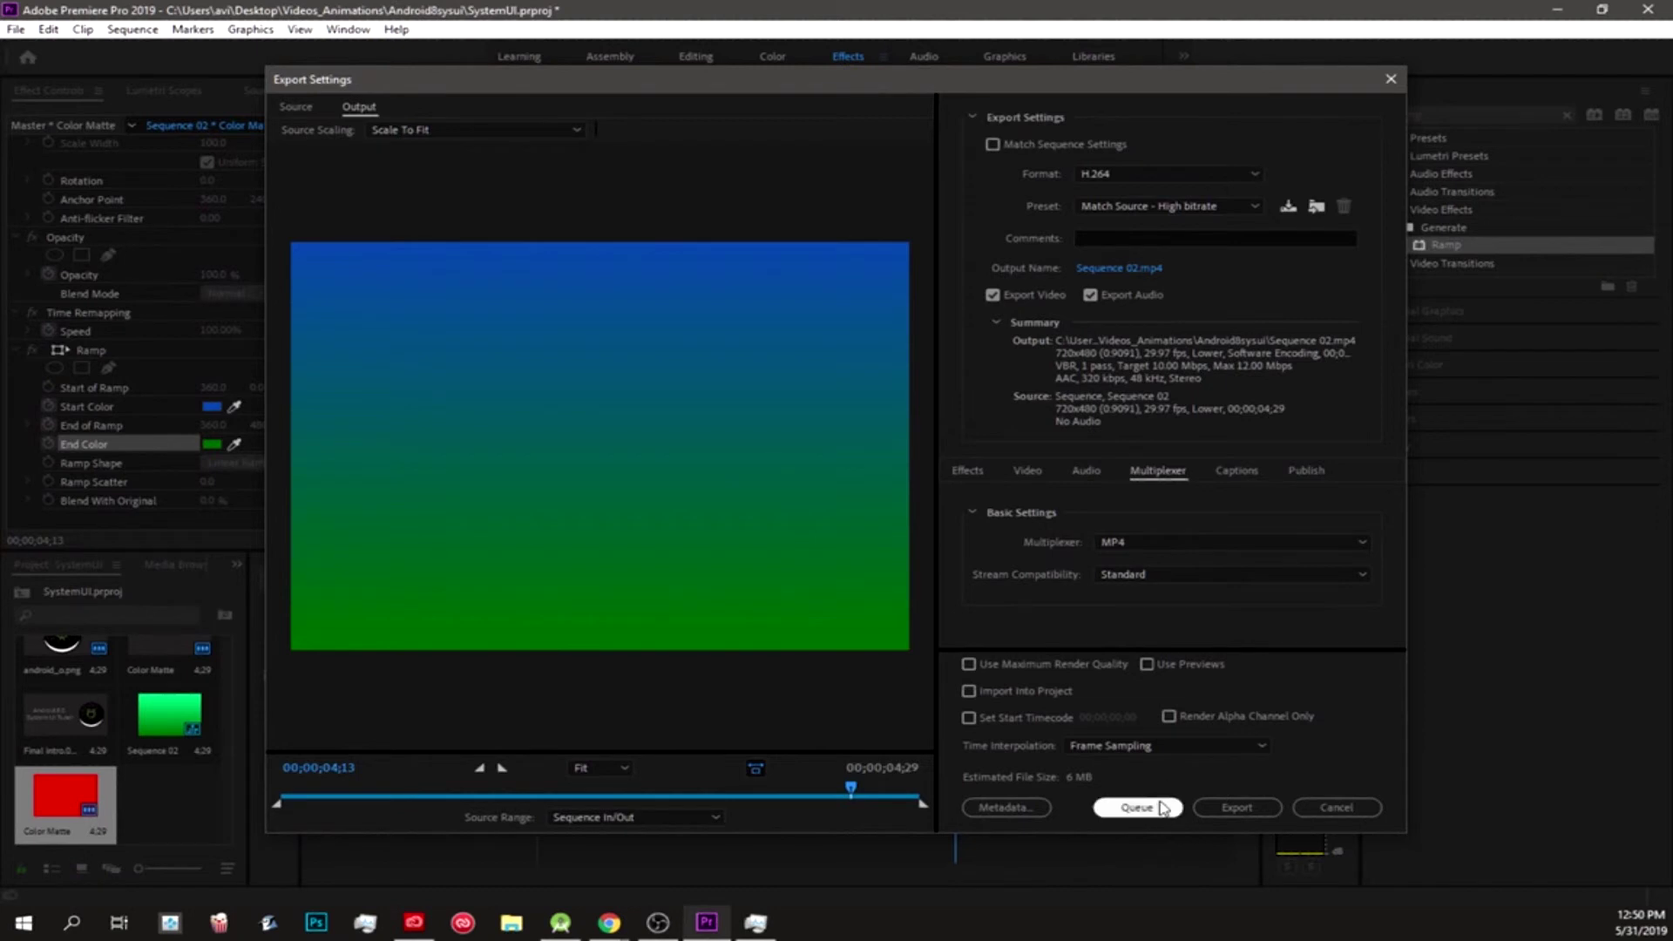
Keep H.264 as the format and choose the YouTube 1080p Full HD preset
{"action": "left_click", "coordinate": [1124, 170]}
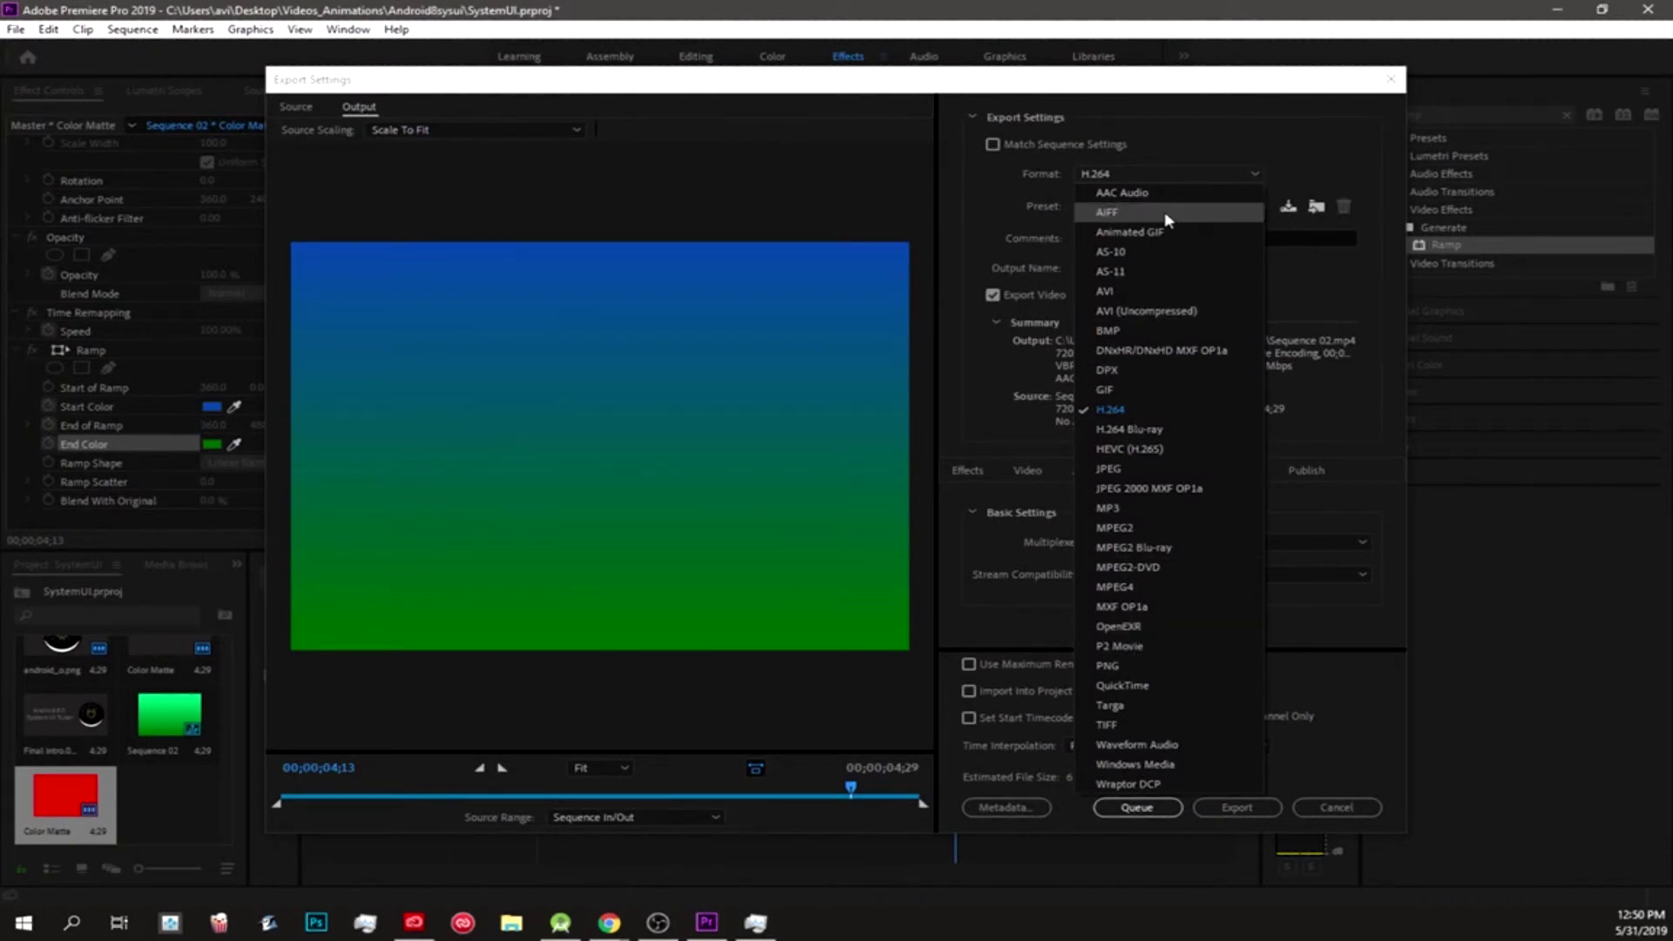
{"action": "left_click", "coordinate": [1150, 178]}
{"action": "left_click", "coordinate": [1164, 207]}
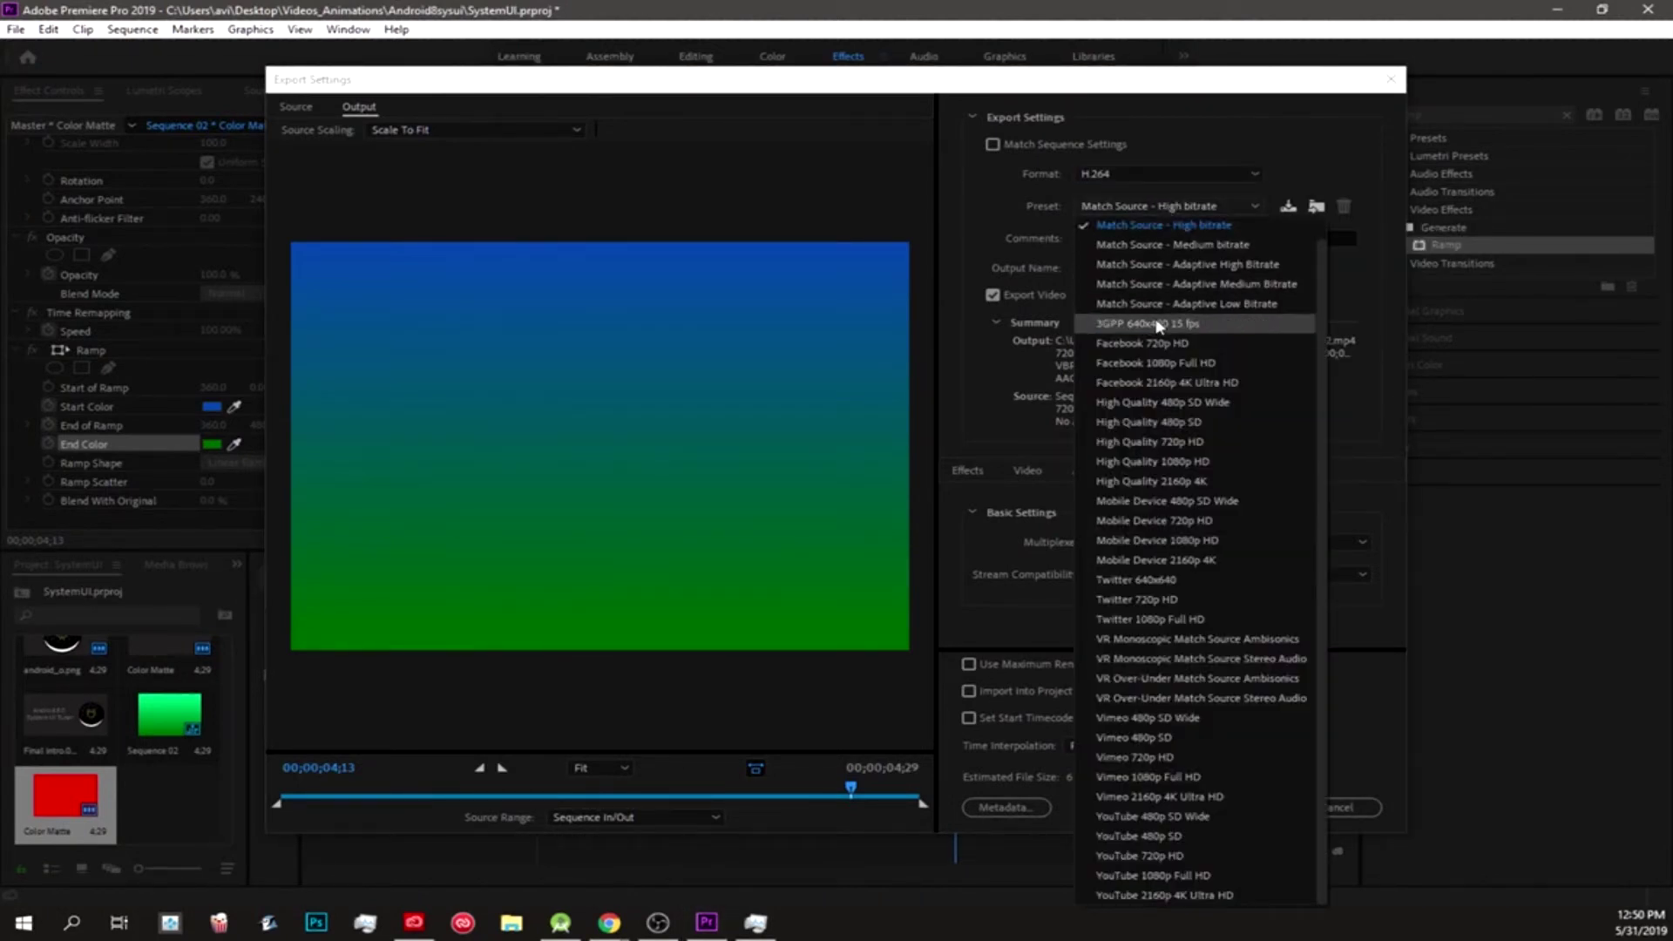
{"action": "key", "text": "Down"}
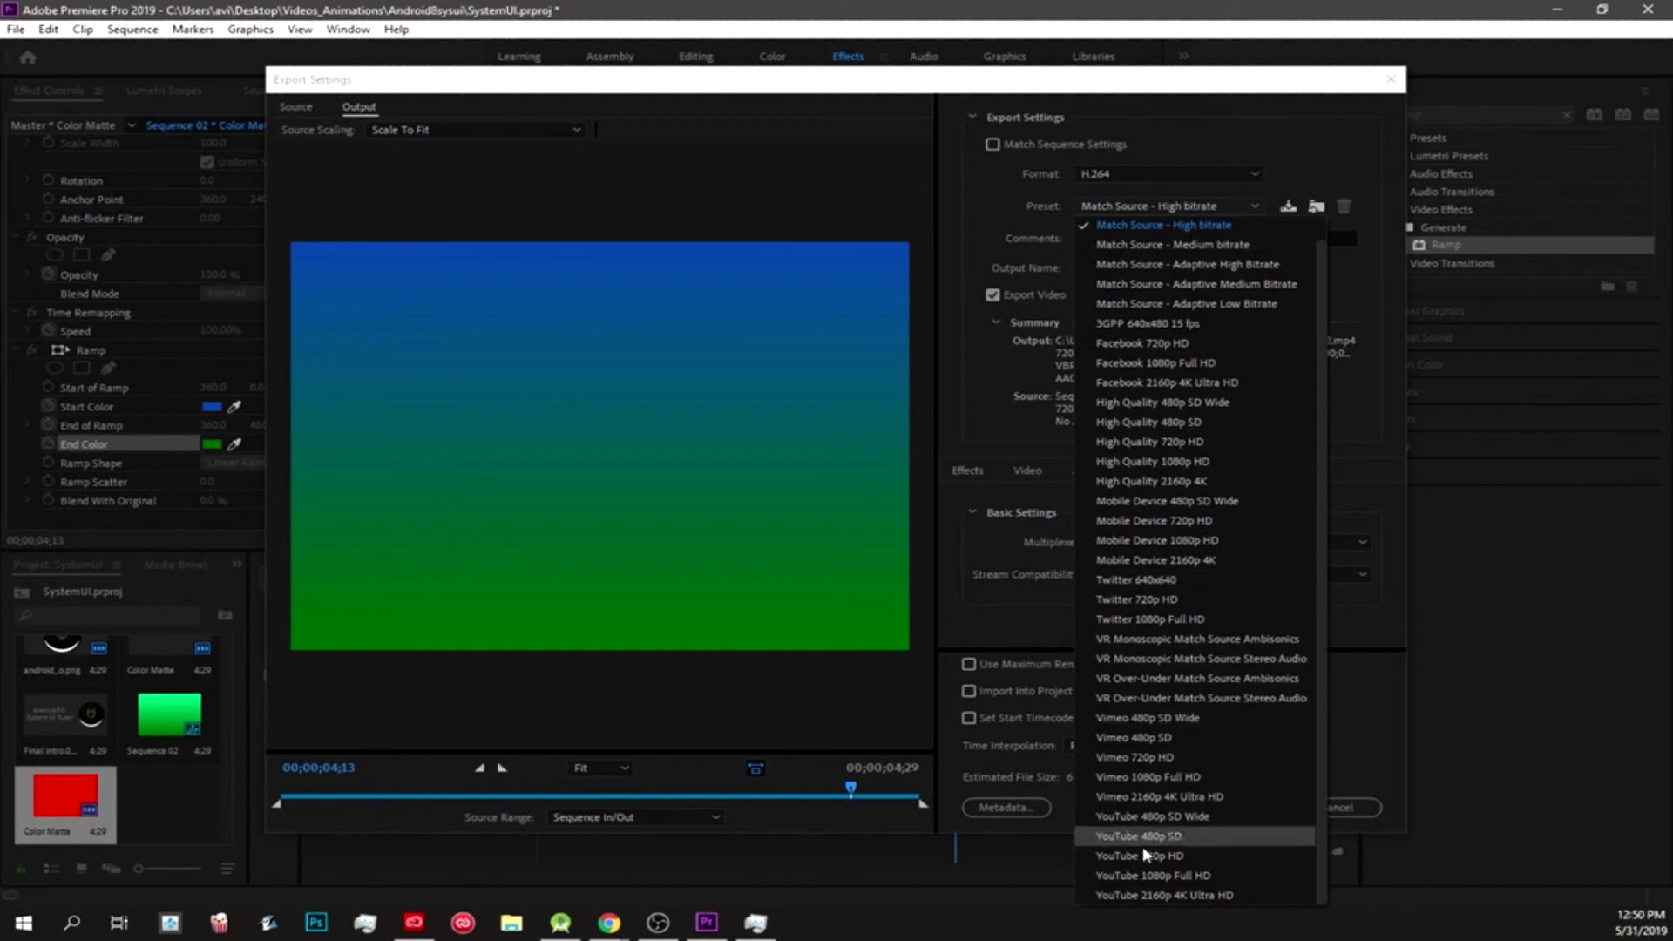
{"action": "left_click", "coordinate": [1178, 875]}
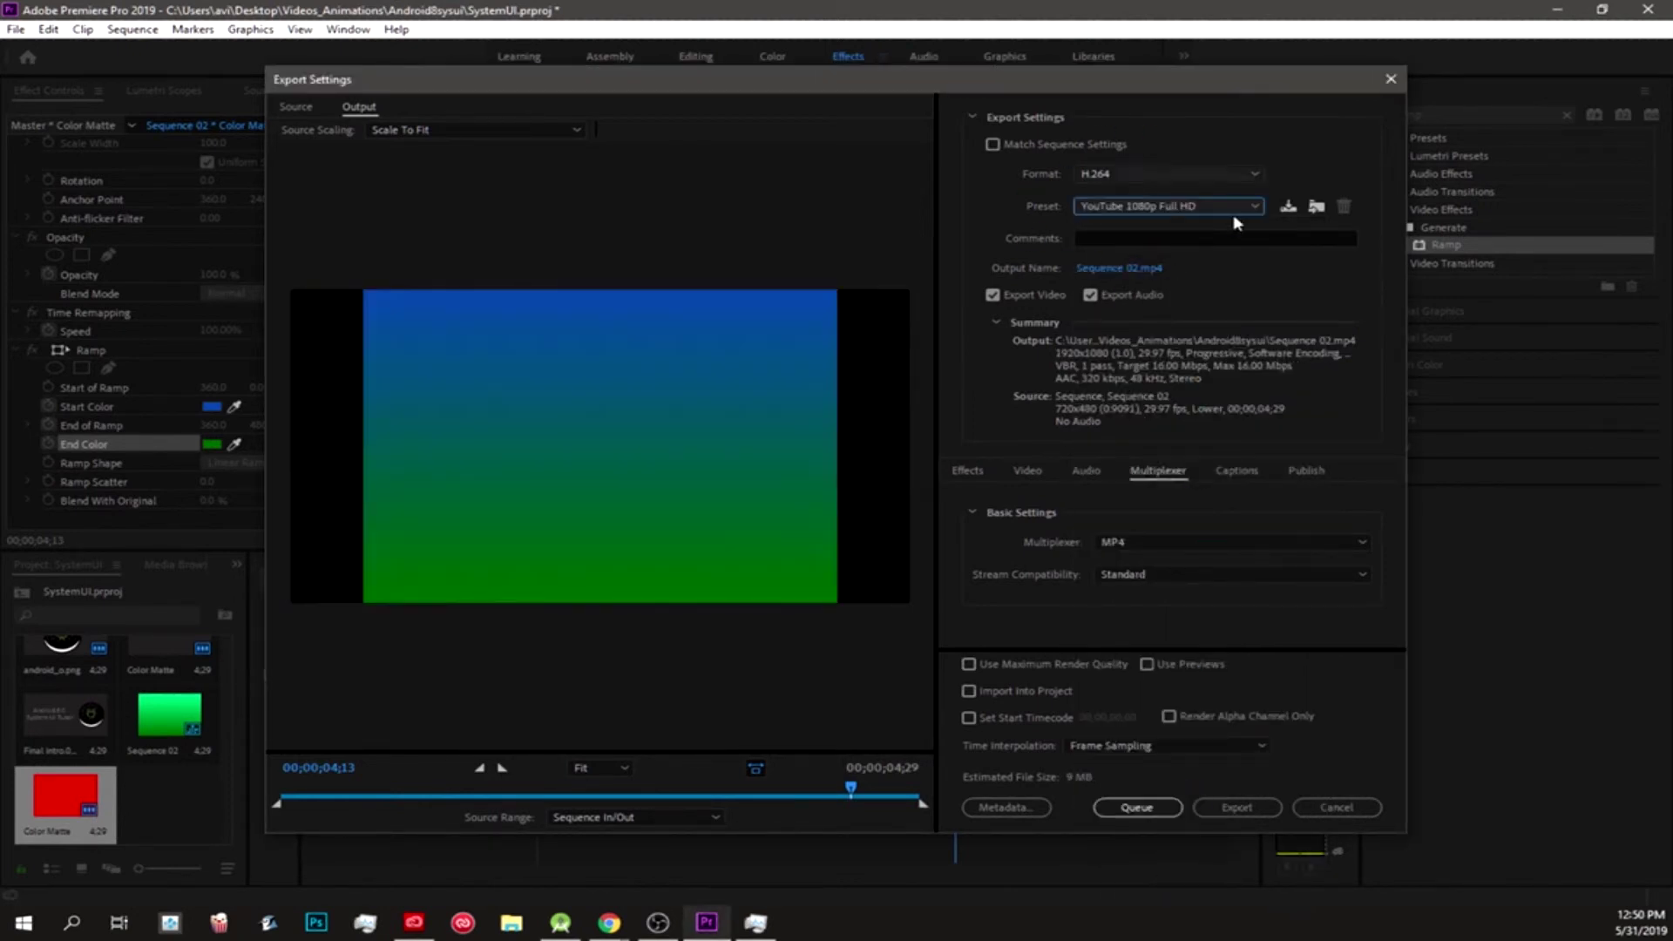
Set Source Range to Entire Sequence, keeping the YouTube 1080p Full HD preset
{"action": "left_click", "coordinate": [649, 816]}
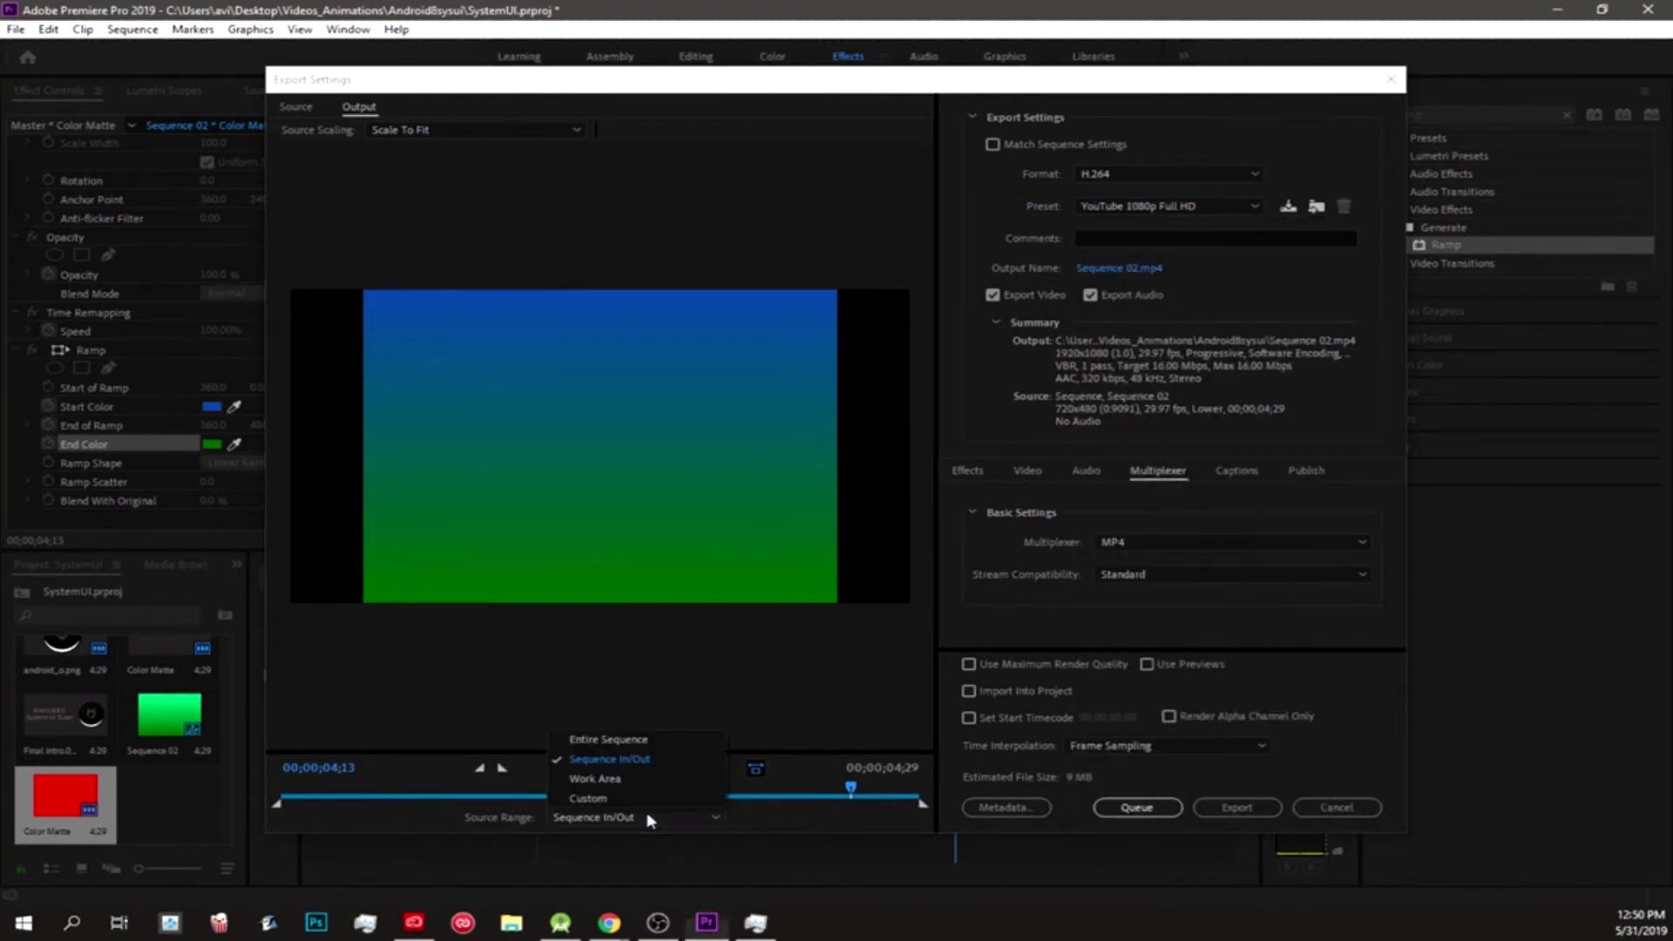
{"action": "left_click", "coordinate": [655, 740]}
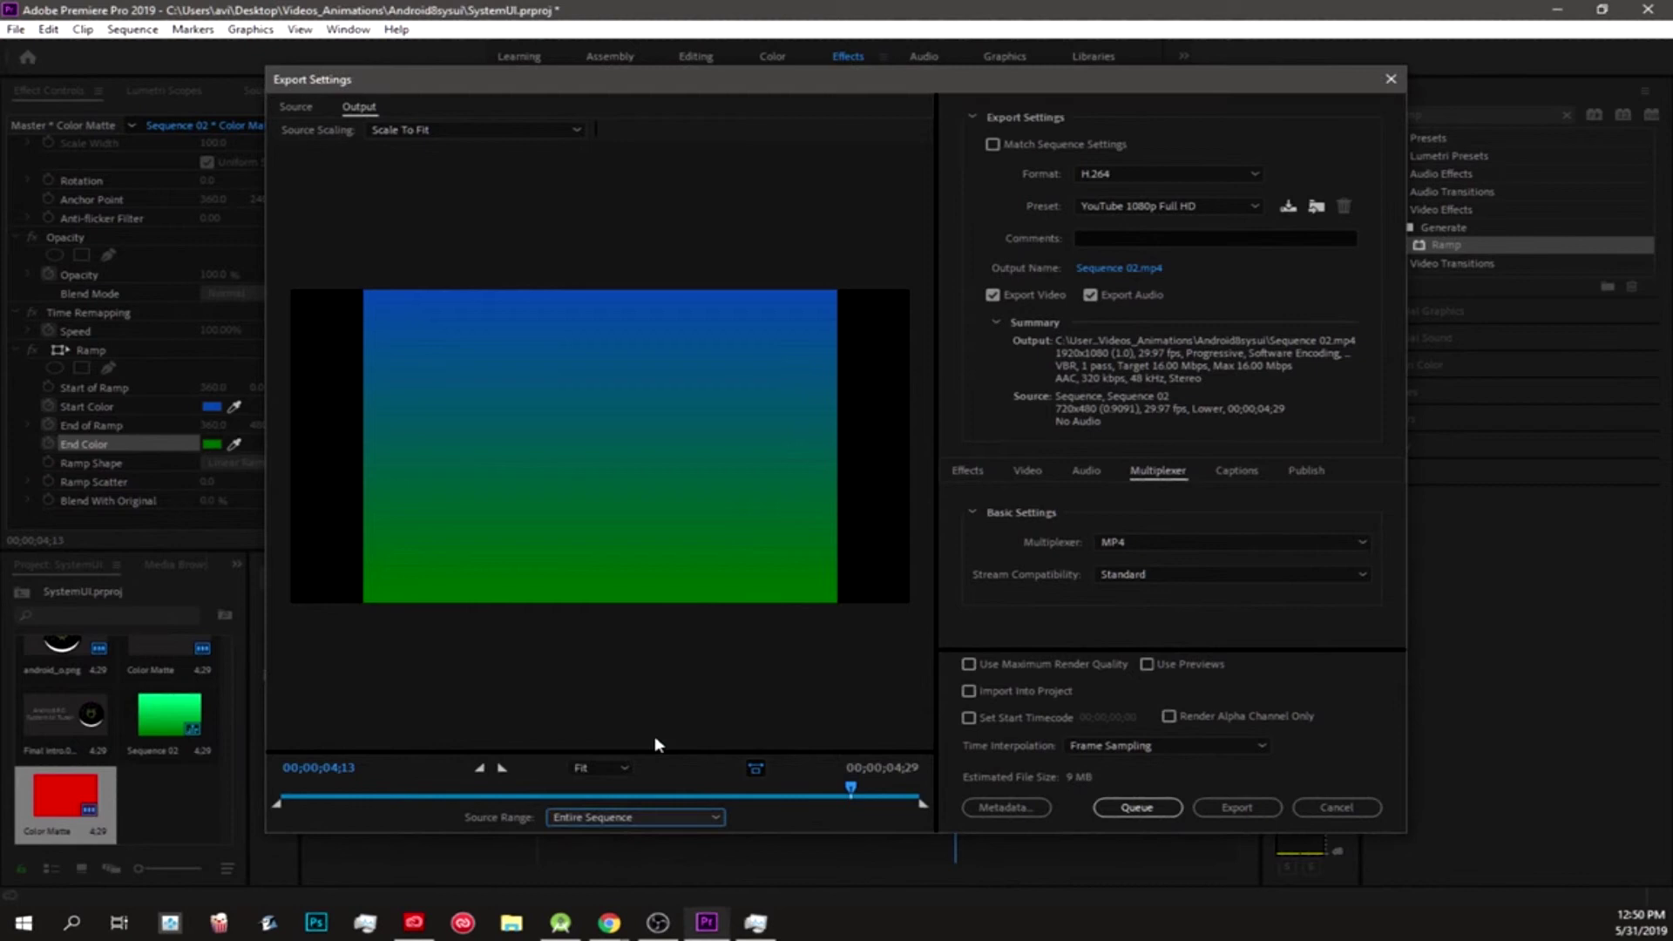
{"action": "left_click", "coordinate": [1132, 207]}
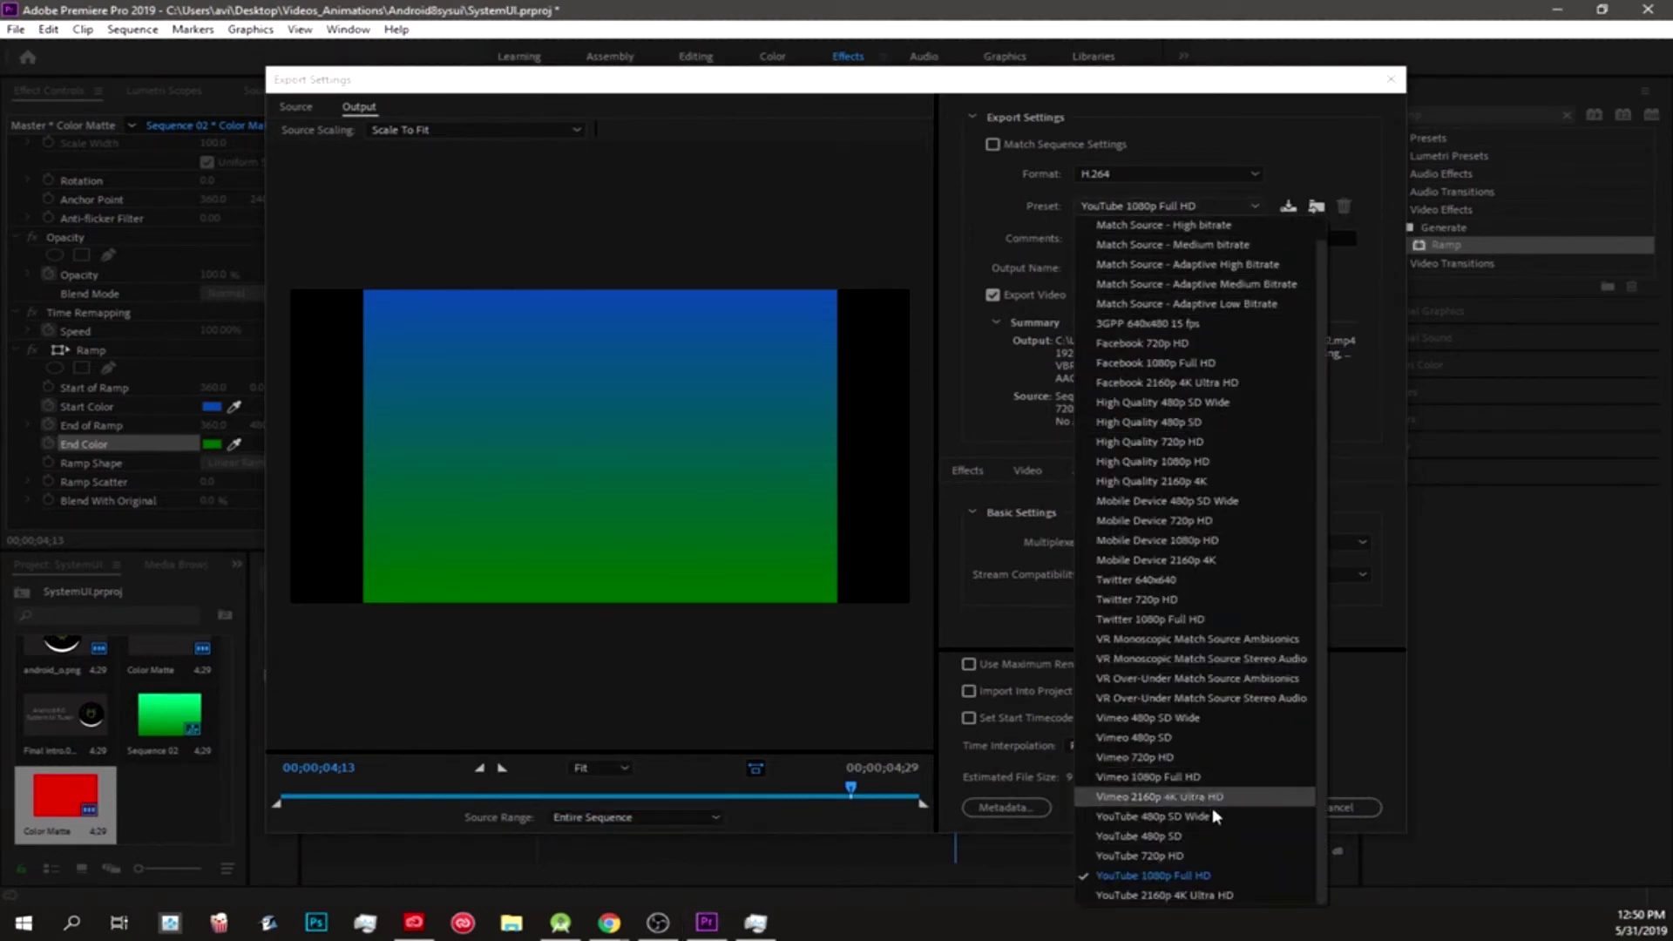
{"action": "left_click", "coordinate": [1212, 873]}
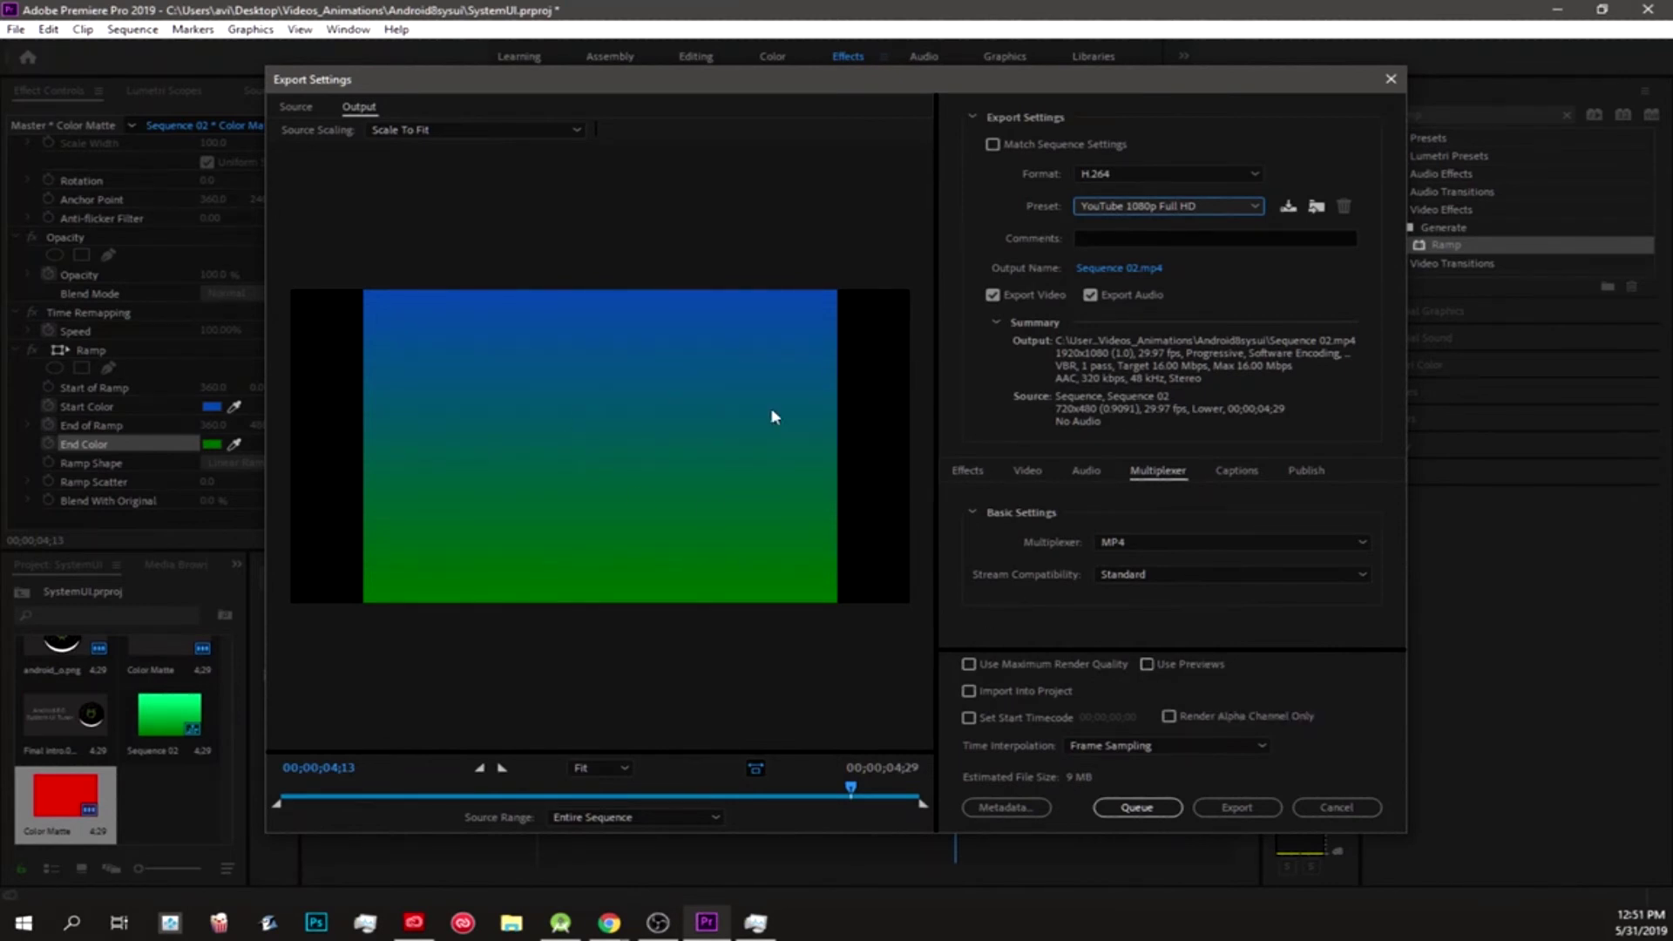
{"action": "left_click", "coordinate": [627, 823]}
Dismiss the metadata options and export the entire sequence to Sequence 02.mp4
{"action": "left_click", "coordinate": [614, 806]}
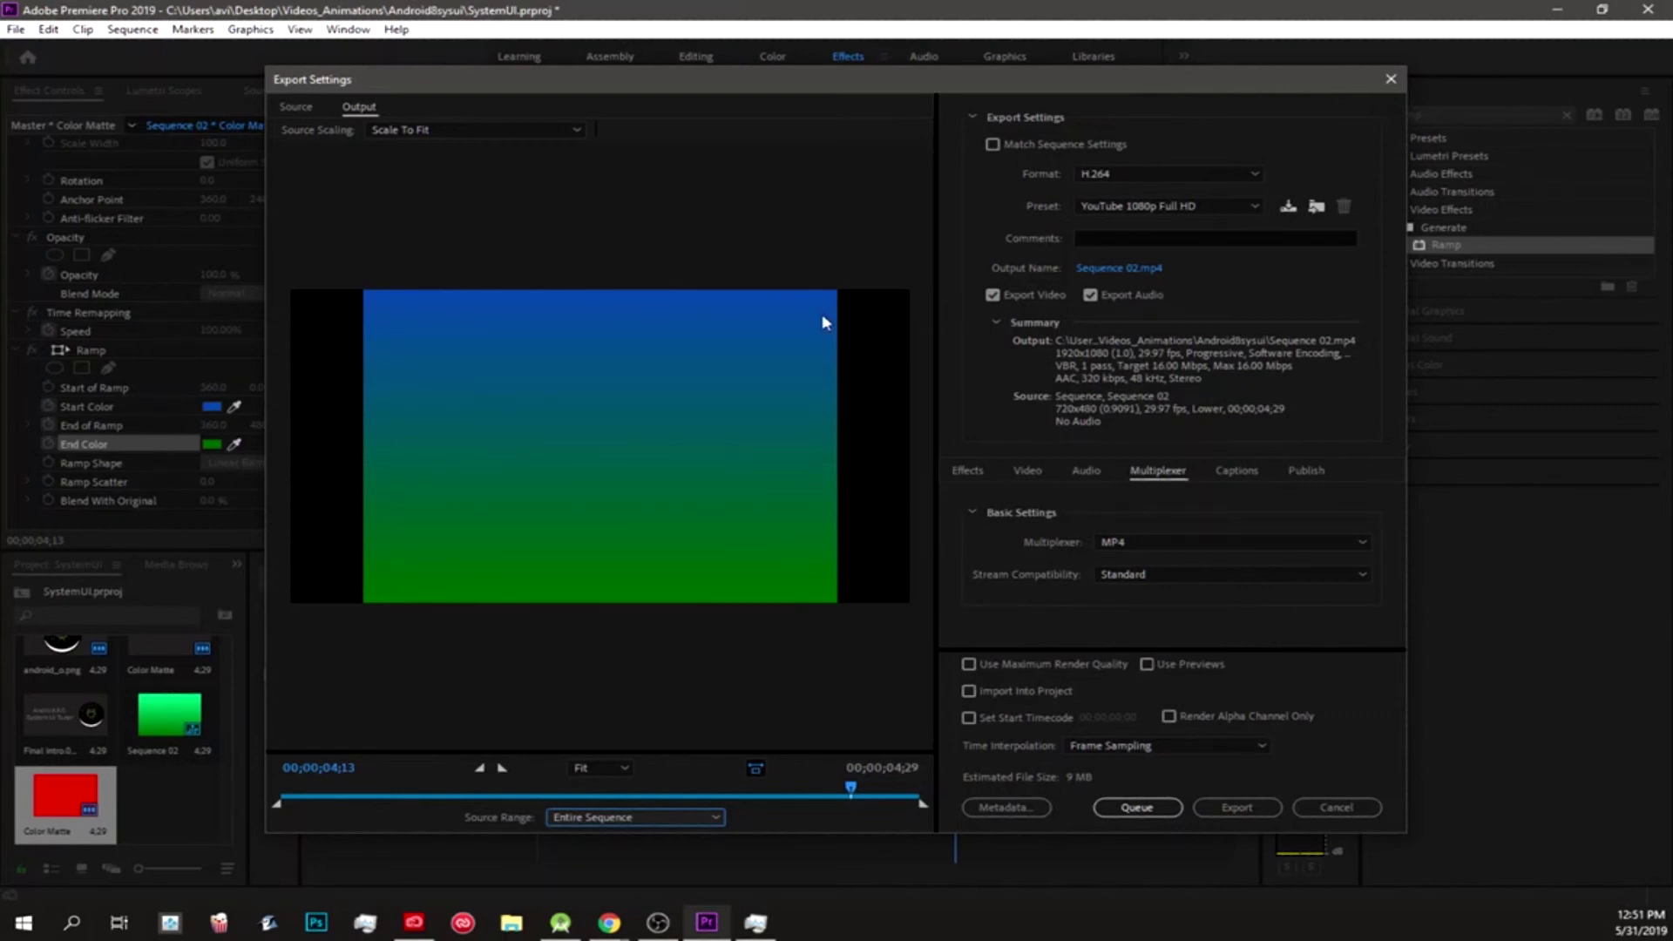
{"action": "left_click", "coordinate": [1236, 807]}
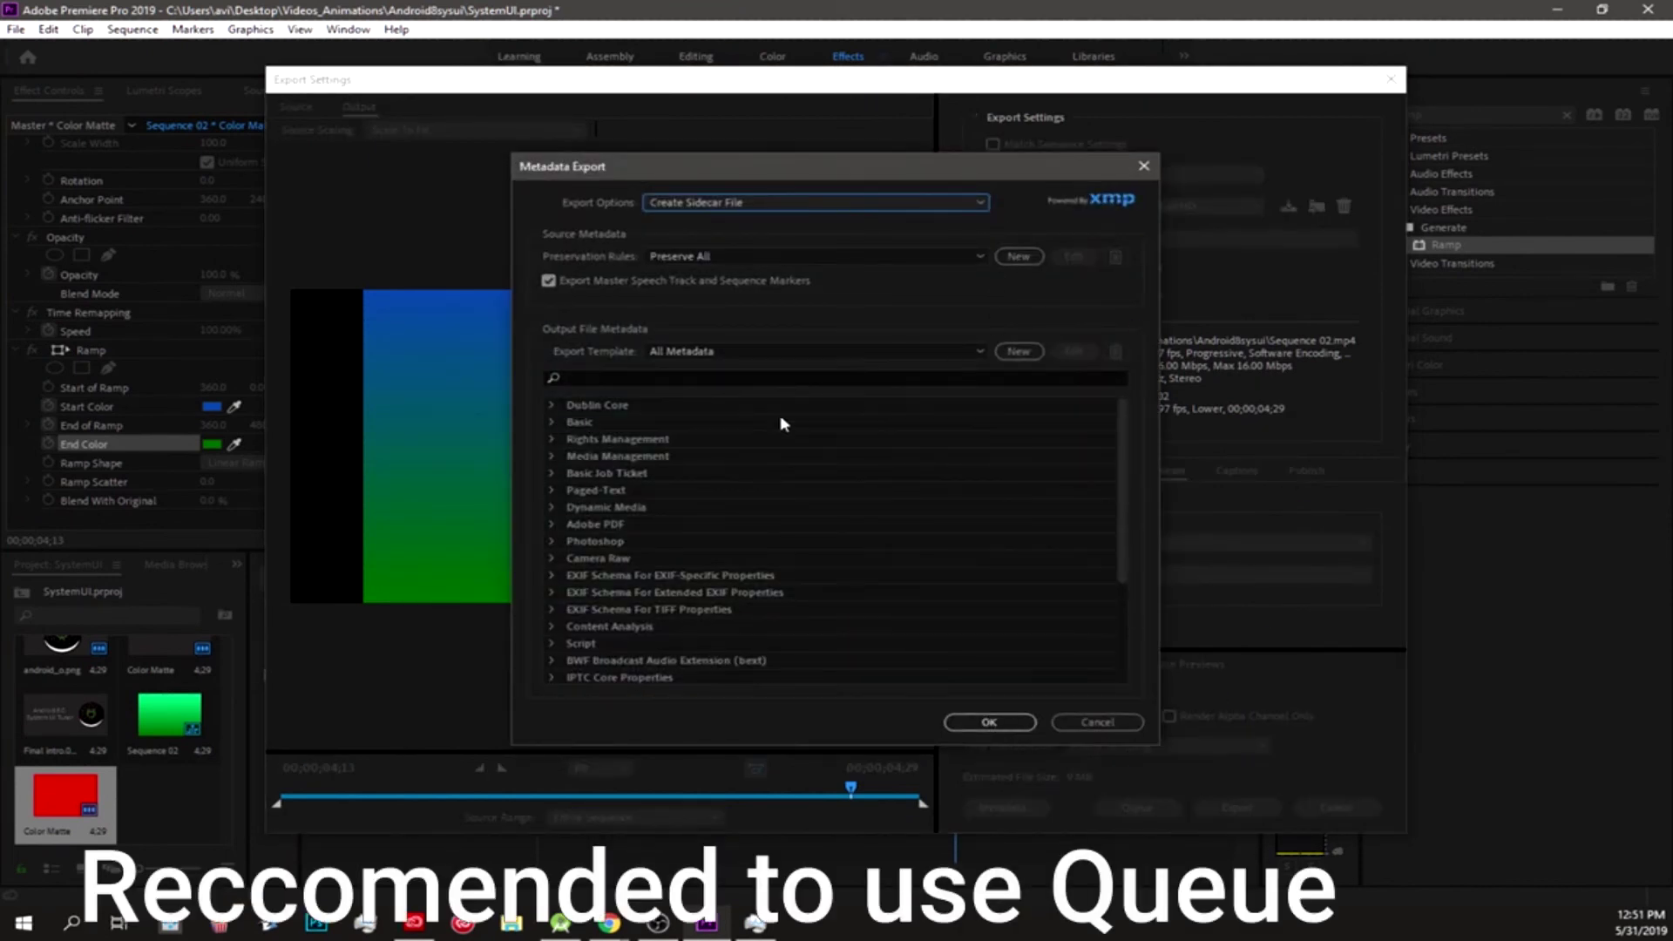
{"action": "scroll", "coordinate": [797, 544], "scroll_direction": "down", "scroll_amount": 3}
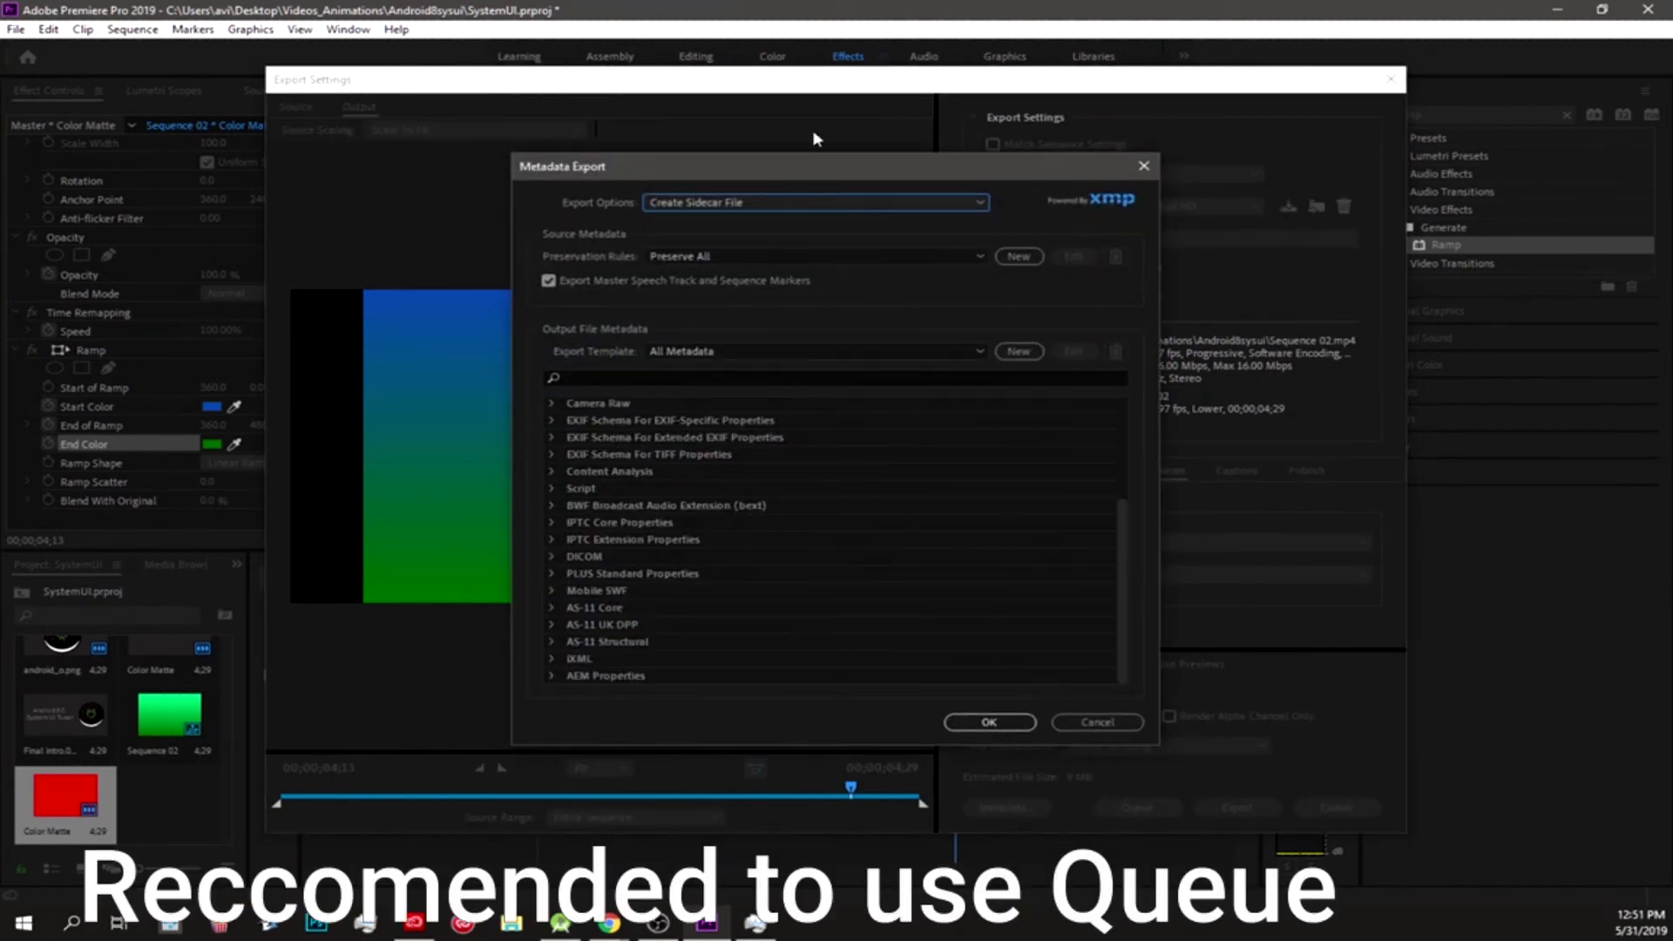
{"action": "left_click", "coordinate": [1143, 166]}
{"action": "left_click", "coordinate": [1256, 807]}
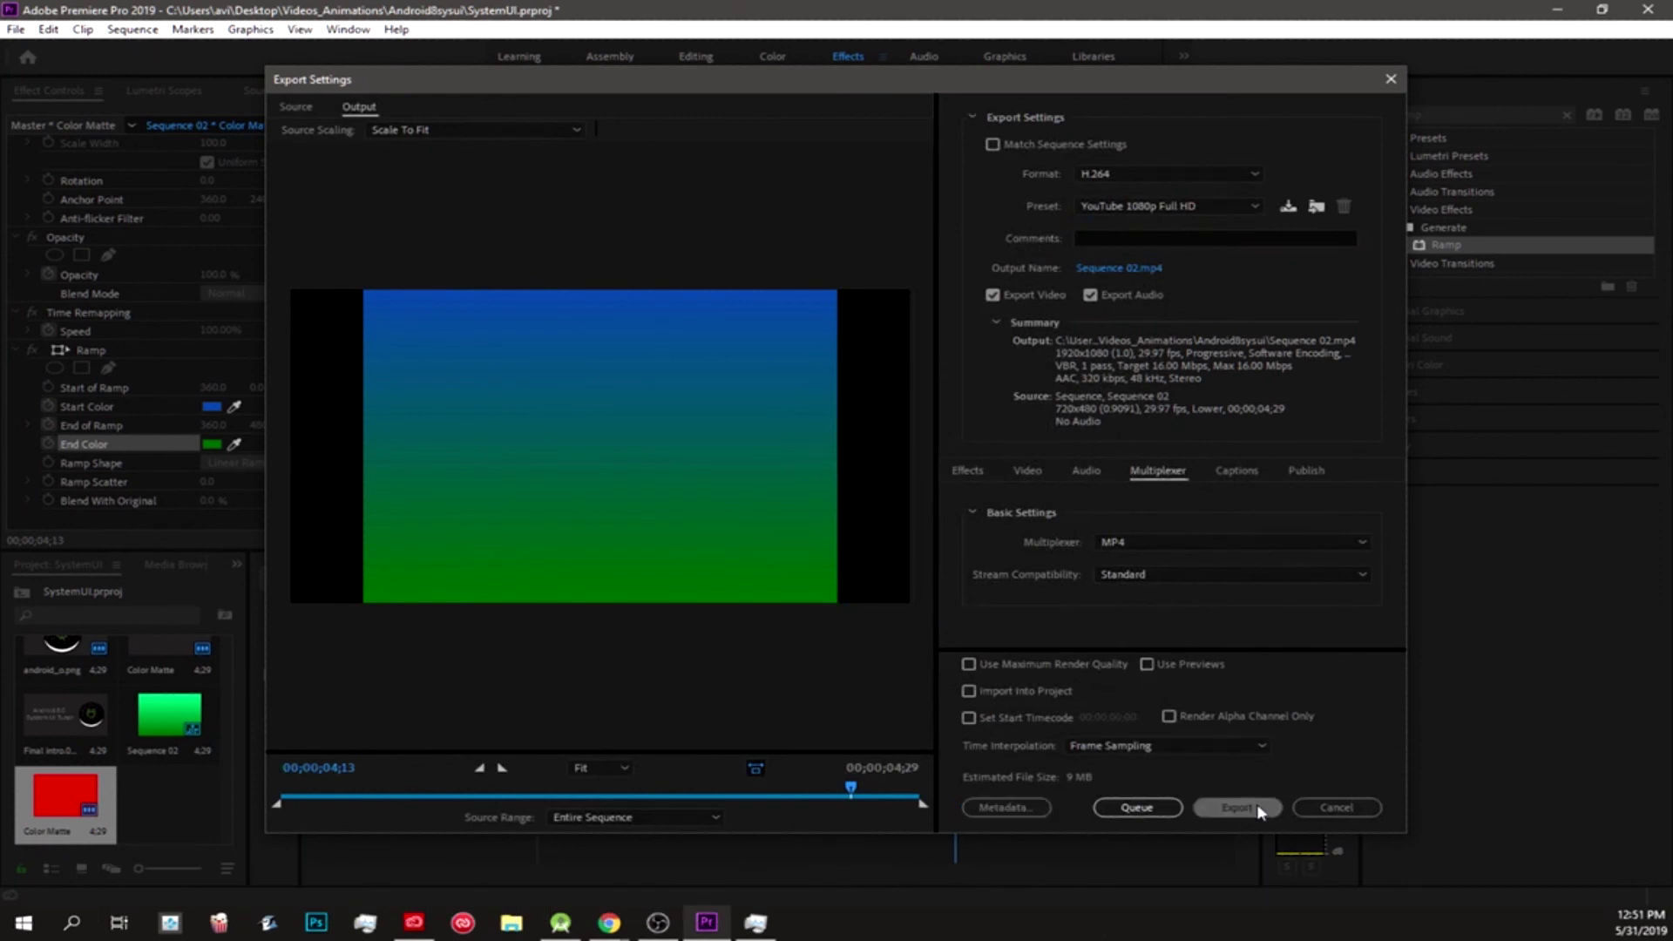